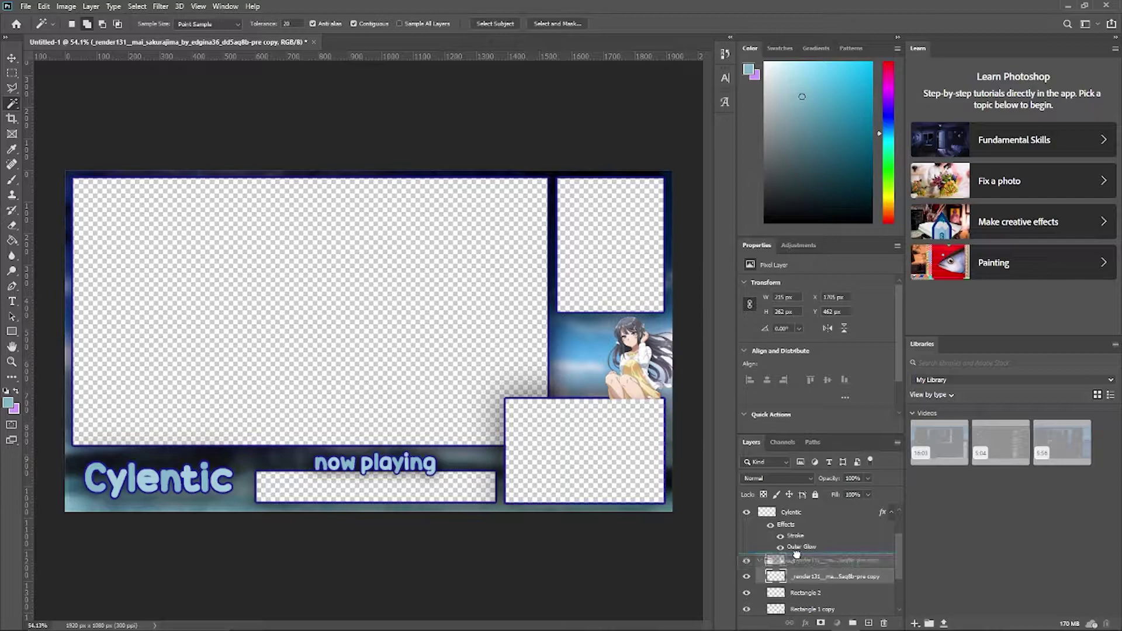
Step: Move the character render layer above the layout group, select the lower-right frame's area, and make the render layer active
click(812, 544)
click(601, 401)
scroll(830, 552, up, 2)
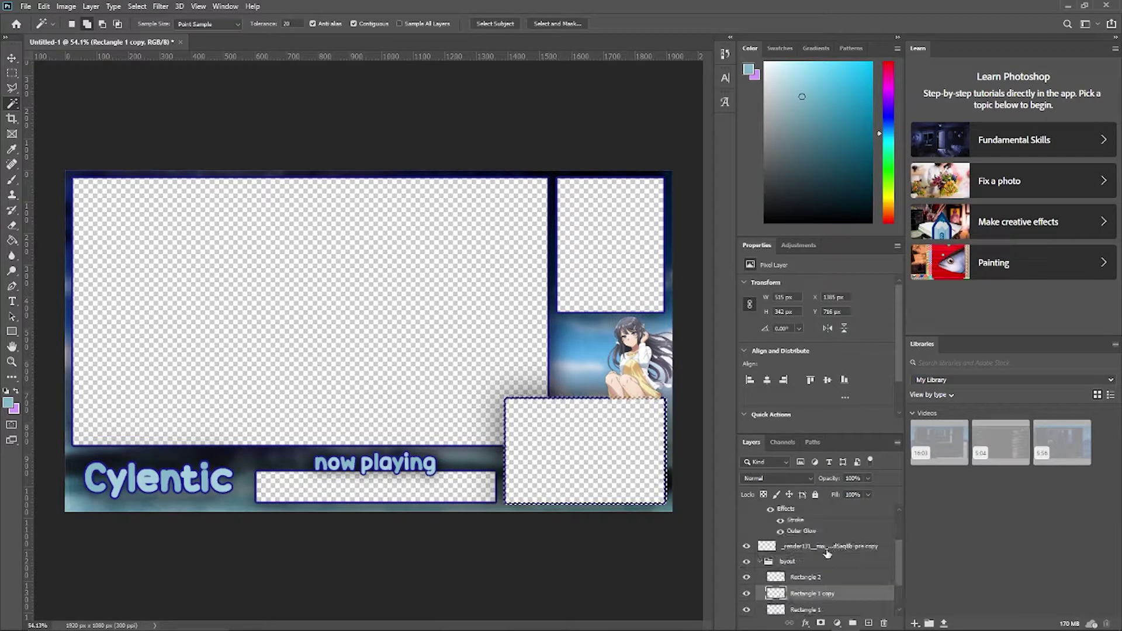
click(830, 547)
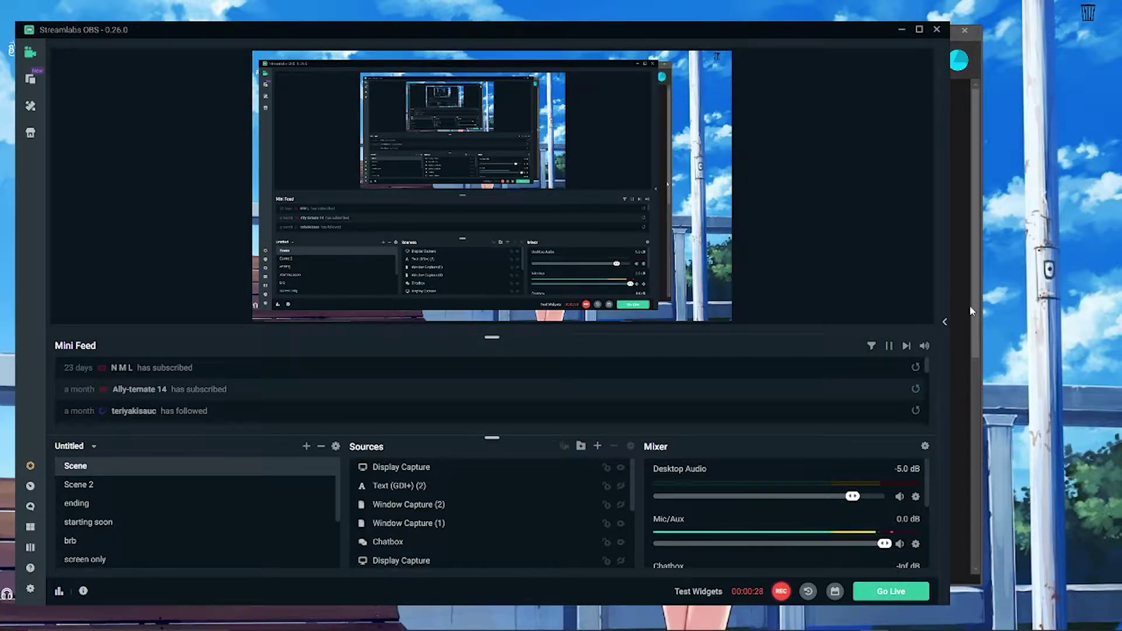
Step: Switch from Streamlabs OBS to the Photoshop home screen and look through the recent overlay files
click(903, 32)
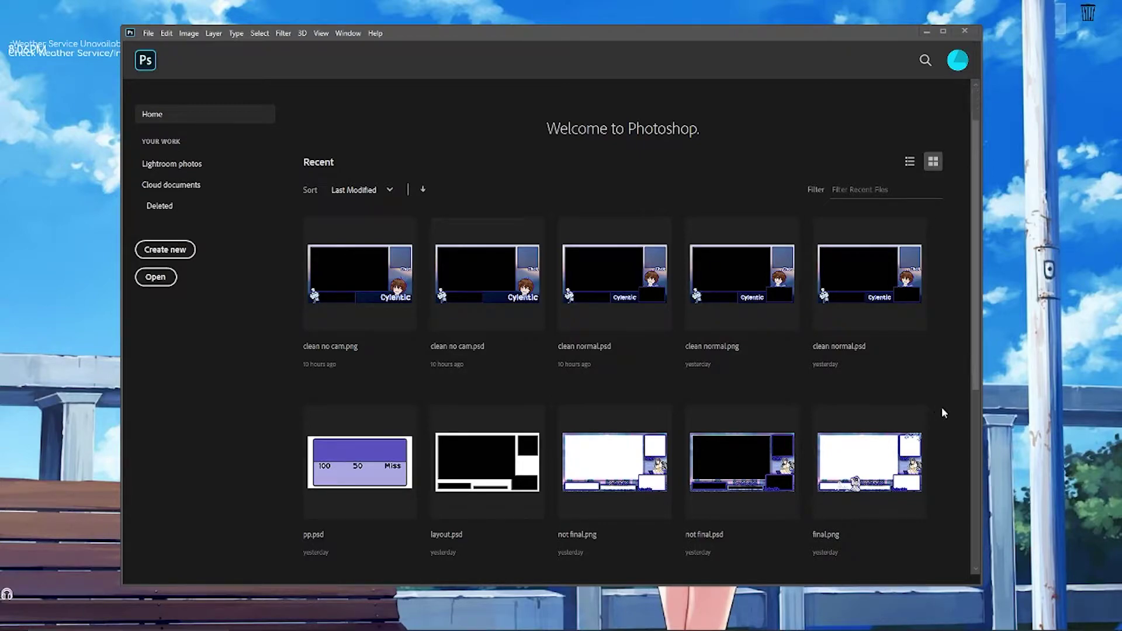
scroll(941, 407, down, 2)
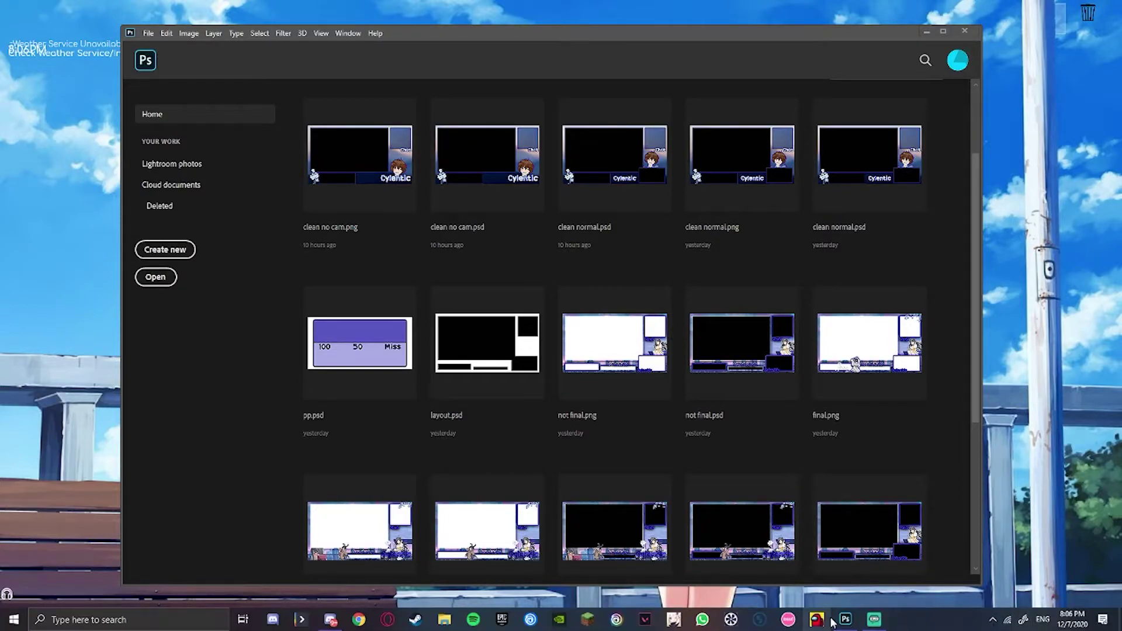
Step: Switch to Streamlabs OBS, turn on Studio Mode and preview the osu no cam scene
click(874, 619)
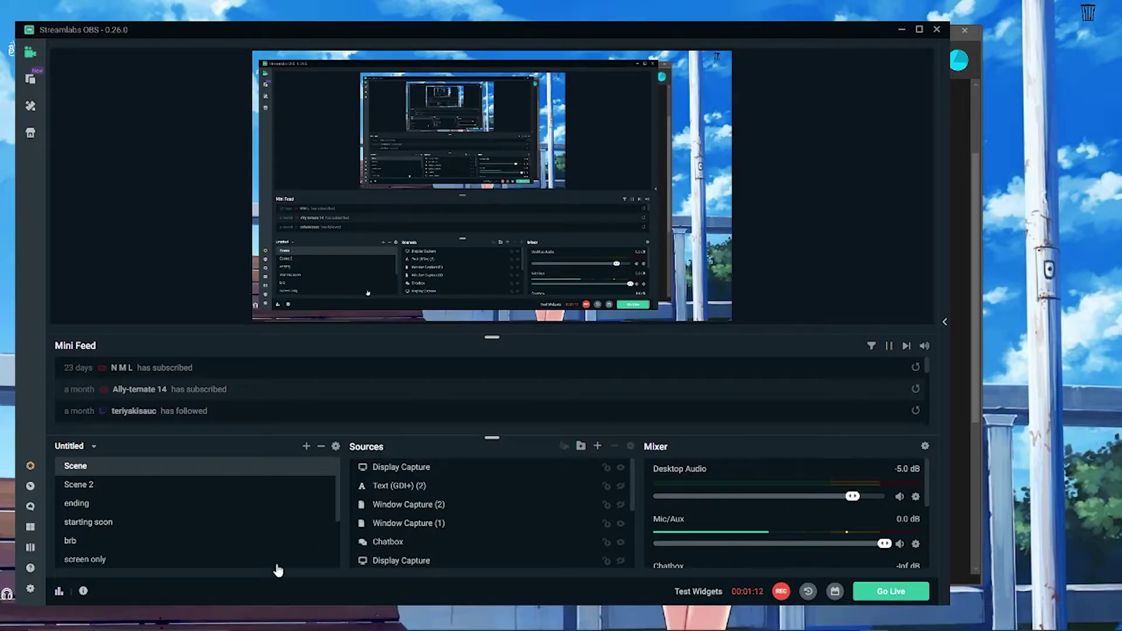
click(31, 547)
scroll(115, 552, down, 2)
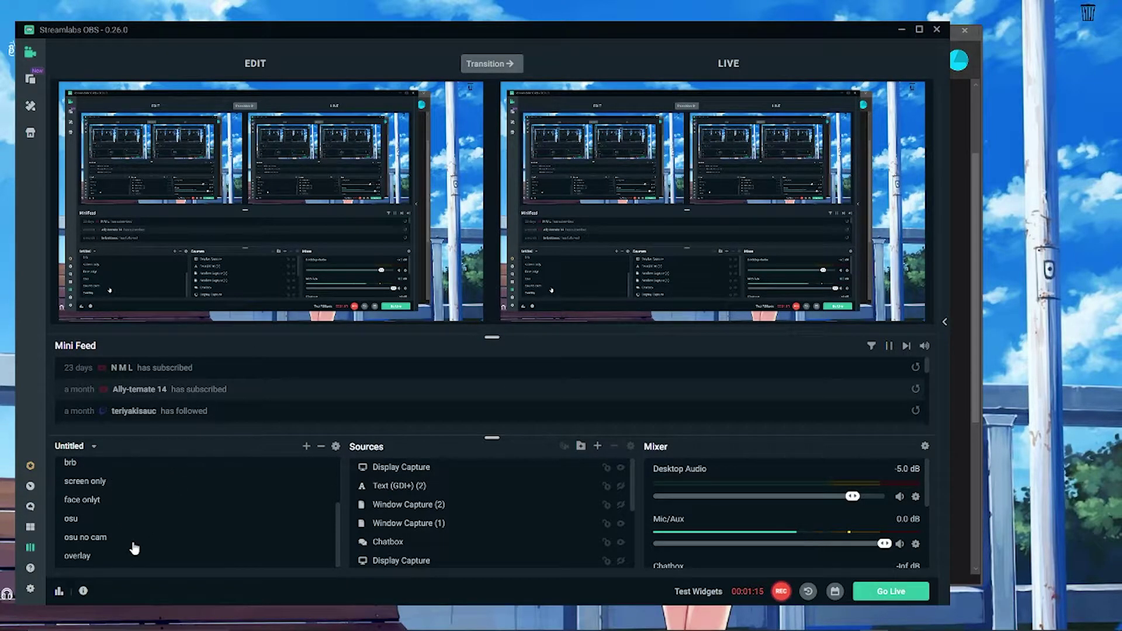
click(89, 536)
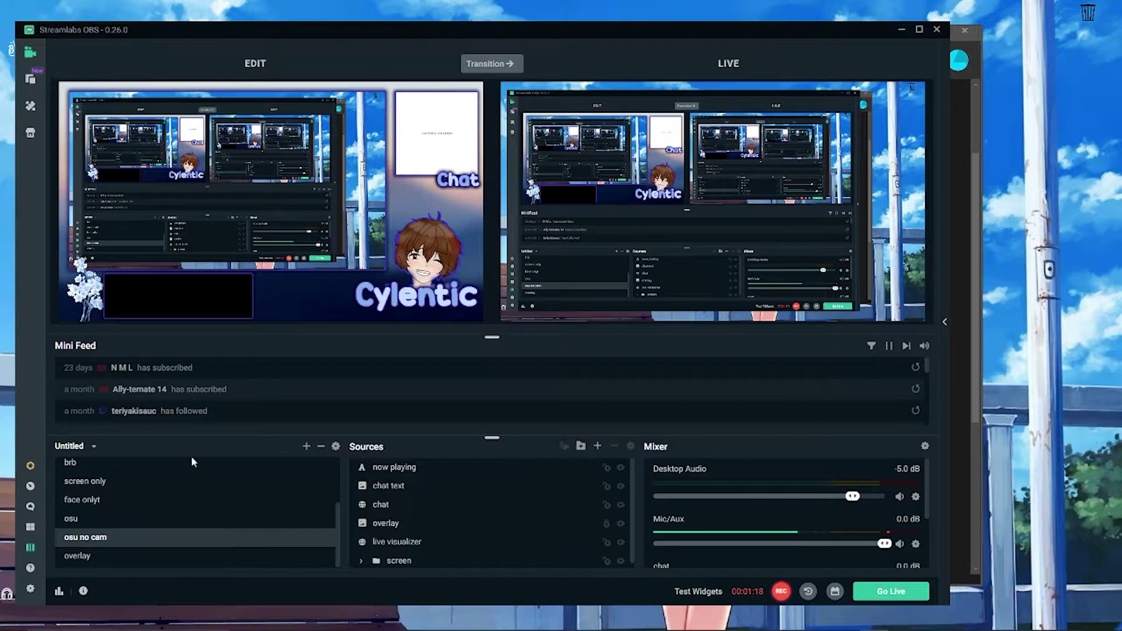
Step: Compare the osu, osu no cam and overlay scenes in the edit preview, ending on osu no cam
click(120, 519)
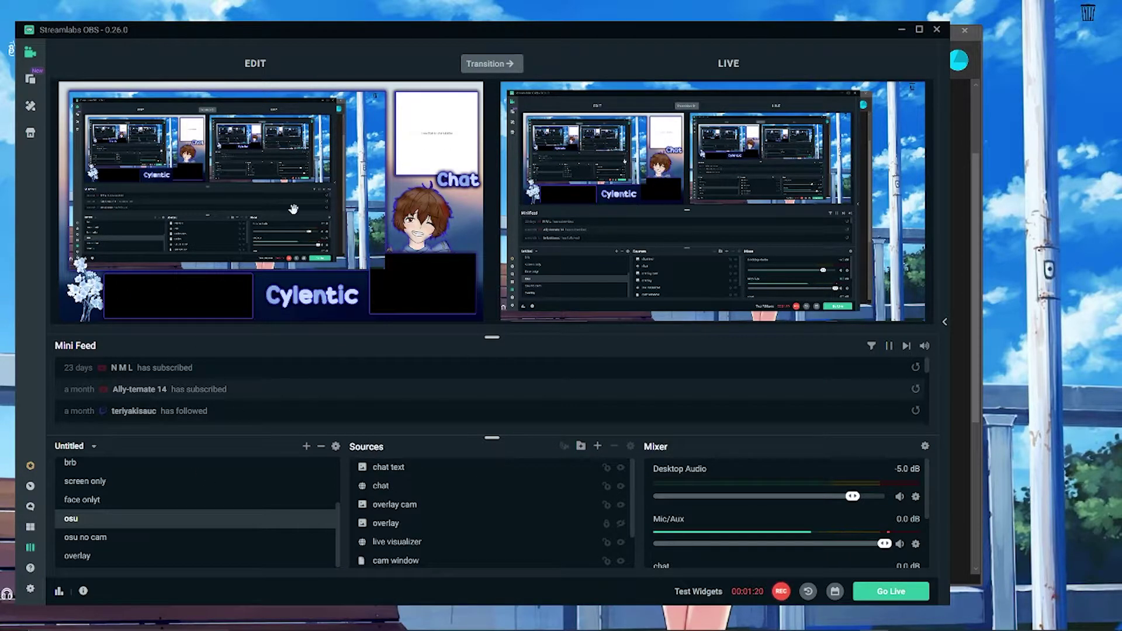
click(159, 535)
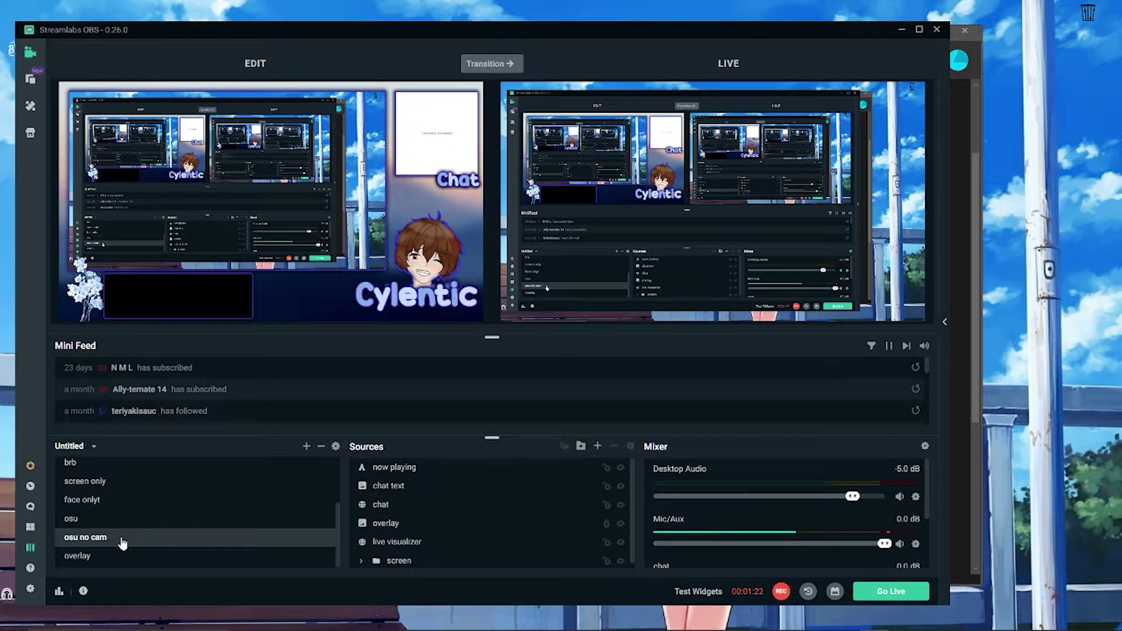
click(133, 519)
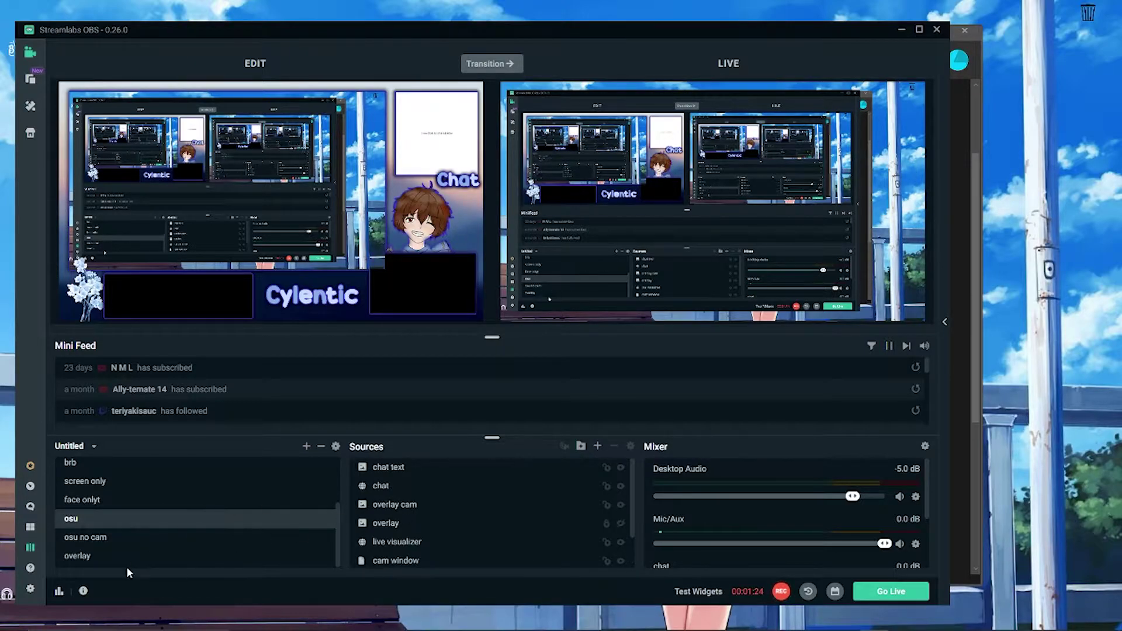
click(140, 556)
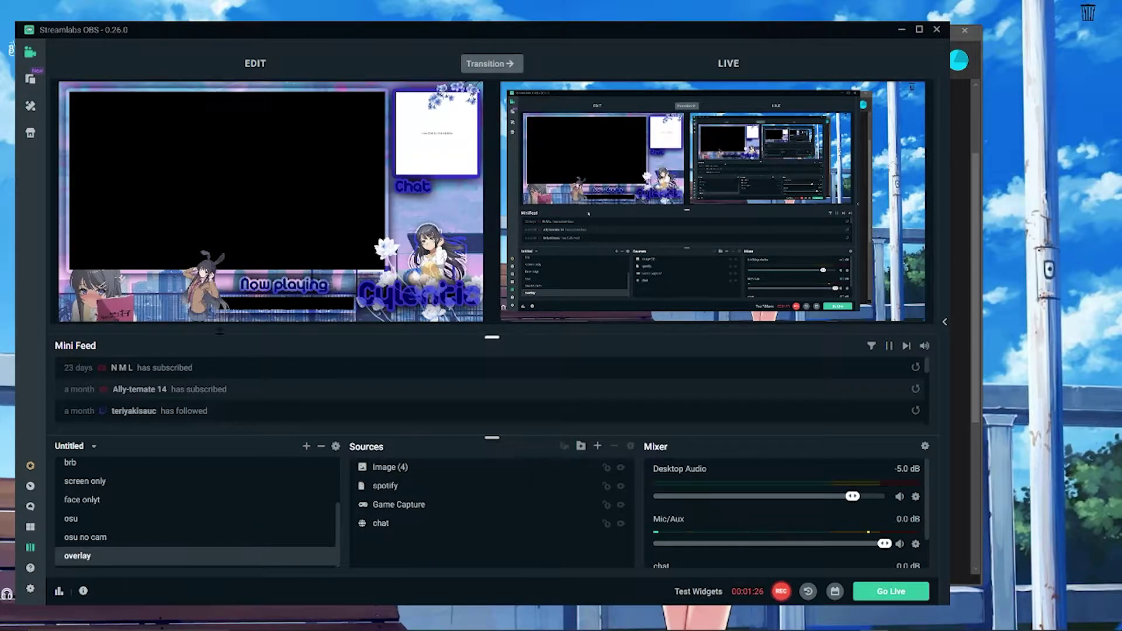
click(177, 538)
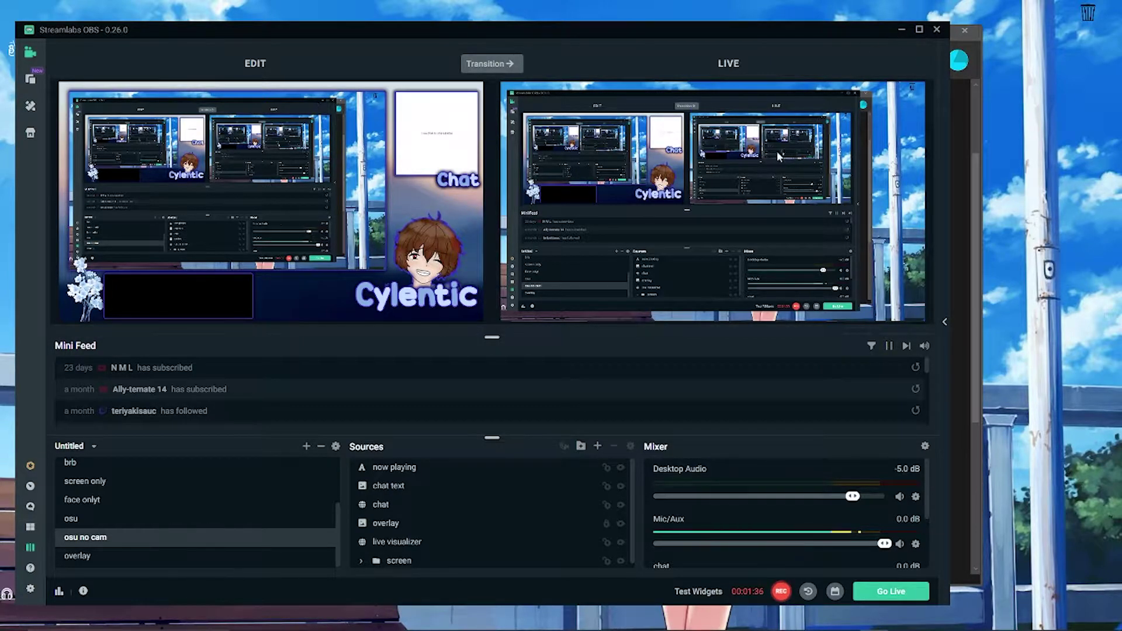
Step: Switch to File Explorer and view final.png from folder 2 in D:\downloads\osu\stream overlay
click(901, 29)
click(444, 619)
scroll(172, 457, down, 2)
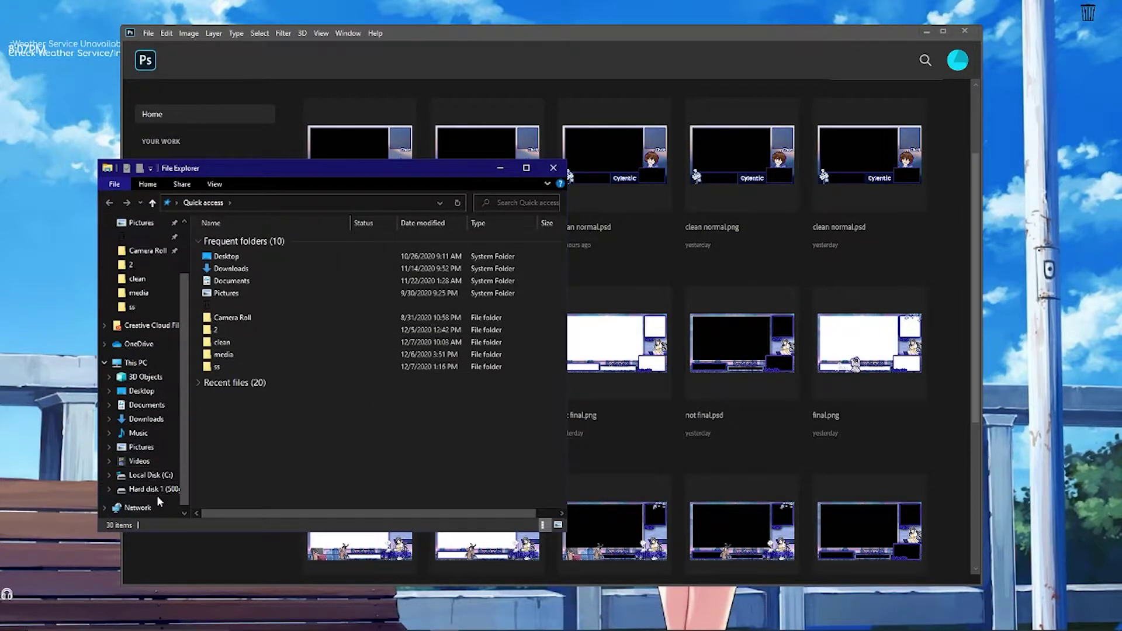
click(153, 490)
double_click(278, 287)
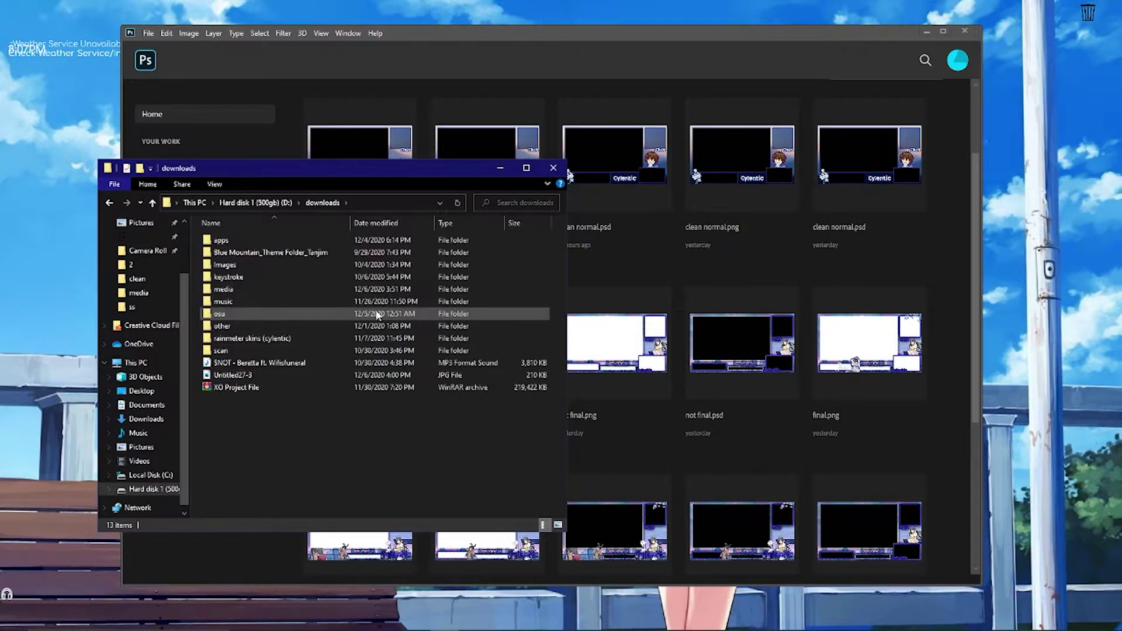
double_click(235, 314)
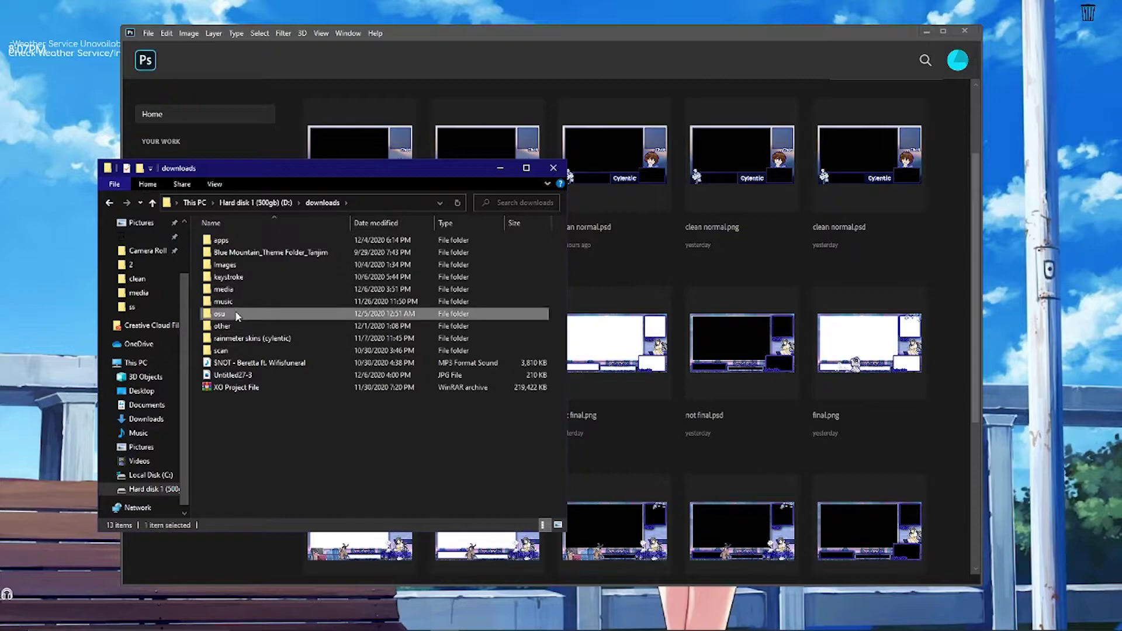
double_click(265, 277)
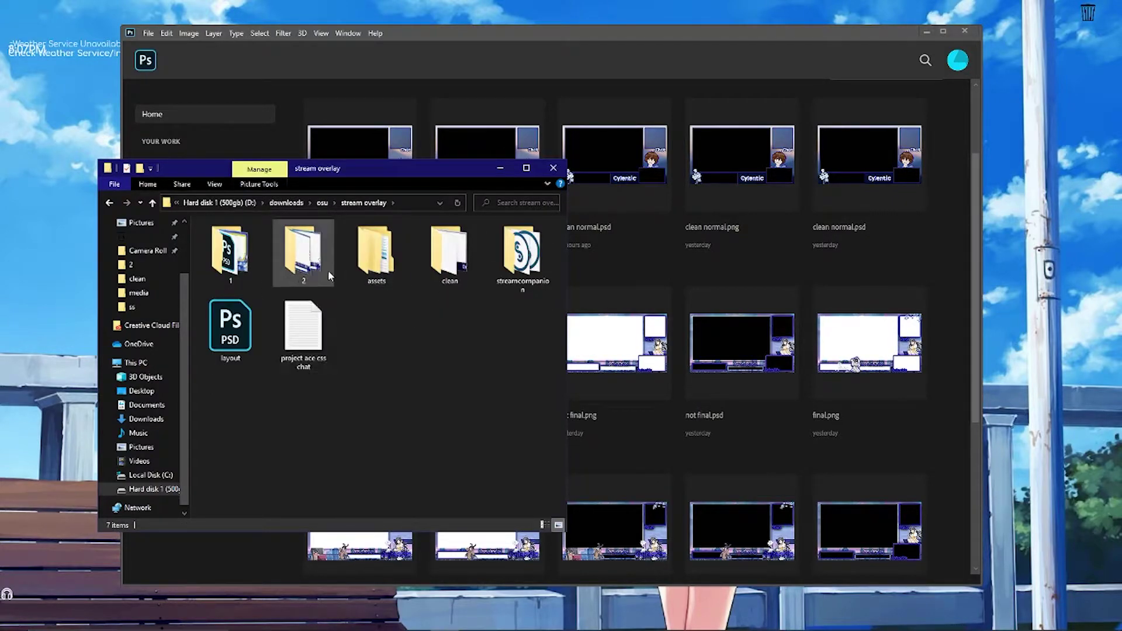
double_click(327, 269)
double_click(372, 282)
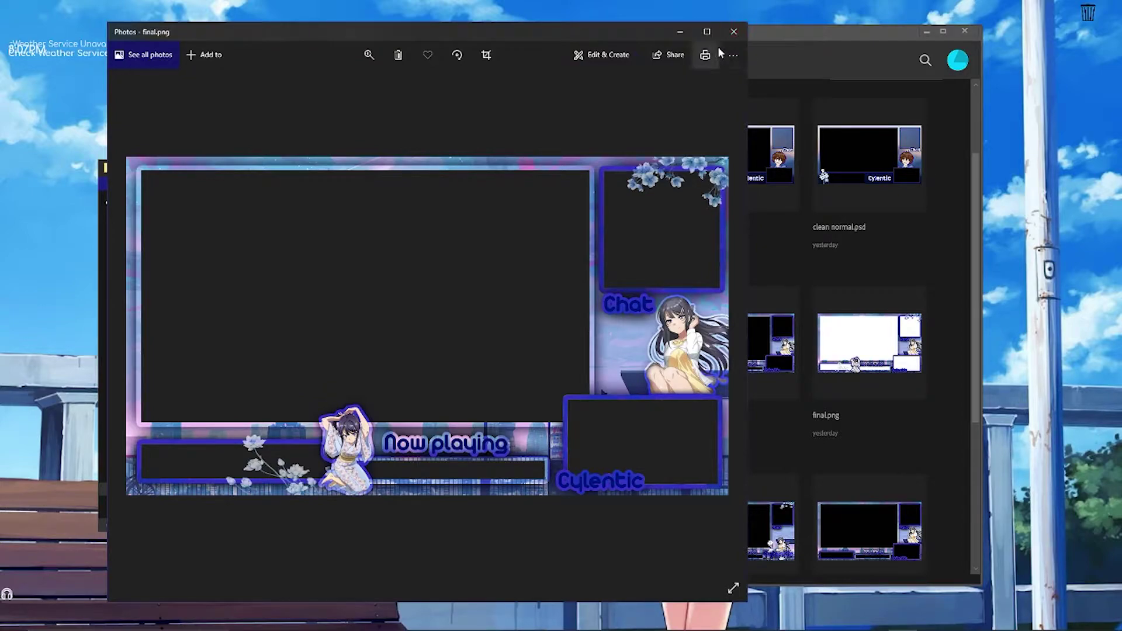
Step: Create a 1920 x 1080 px Photoshop document at 300 ppi with a white background, and maximize the window
click(187, 250)
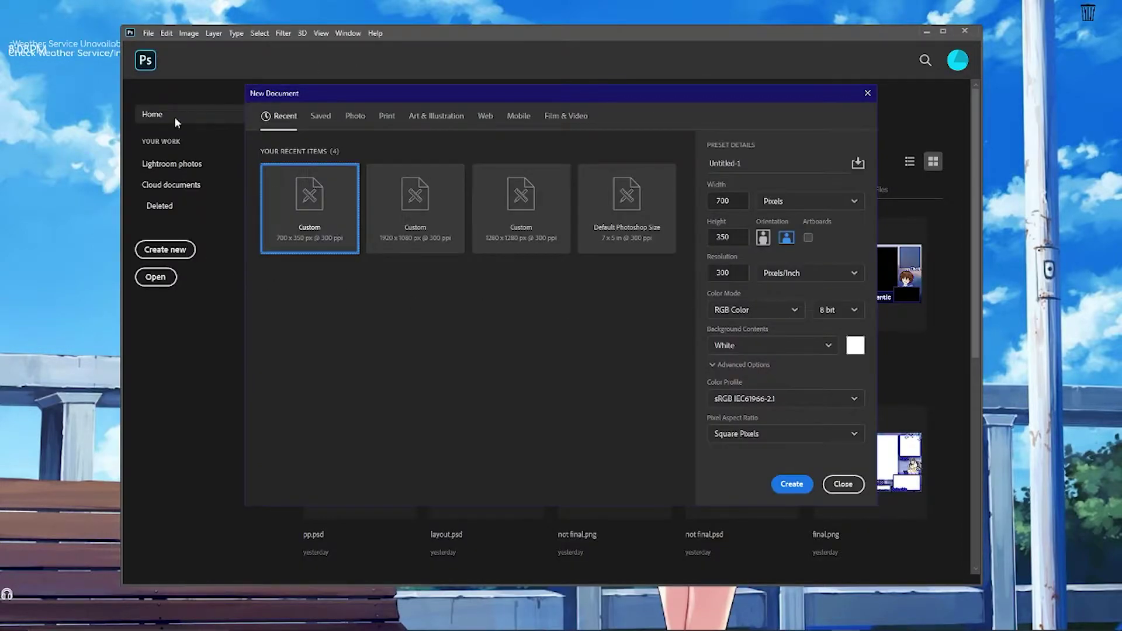
drag(354, 89, 395, 93)
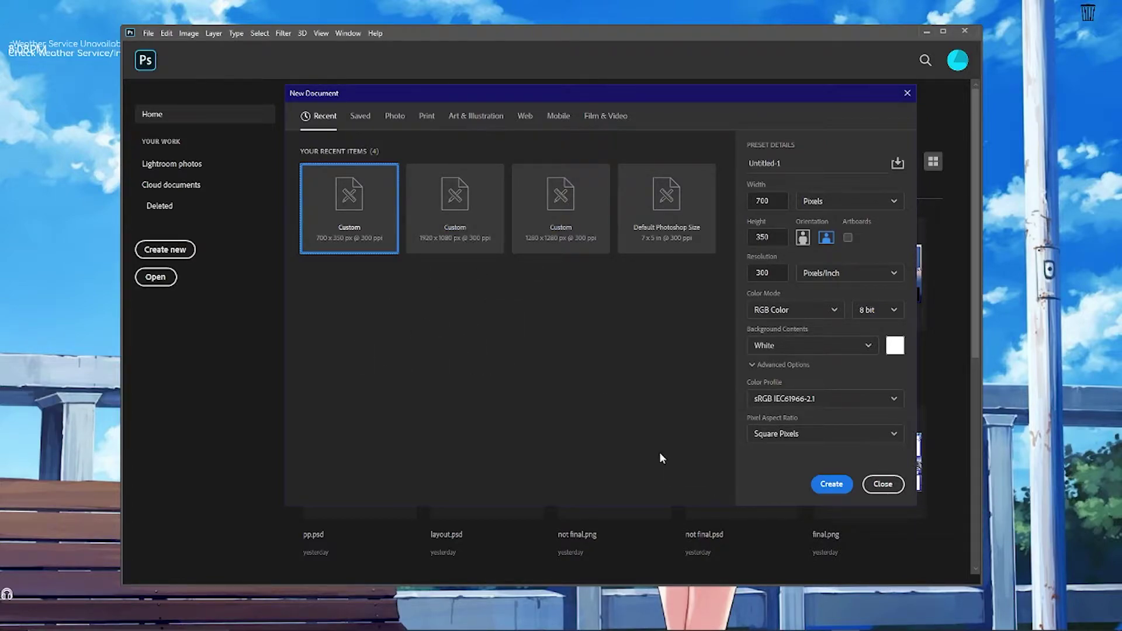
click(500, 233)
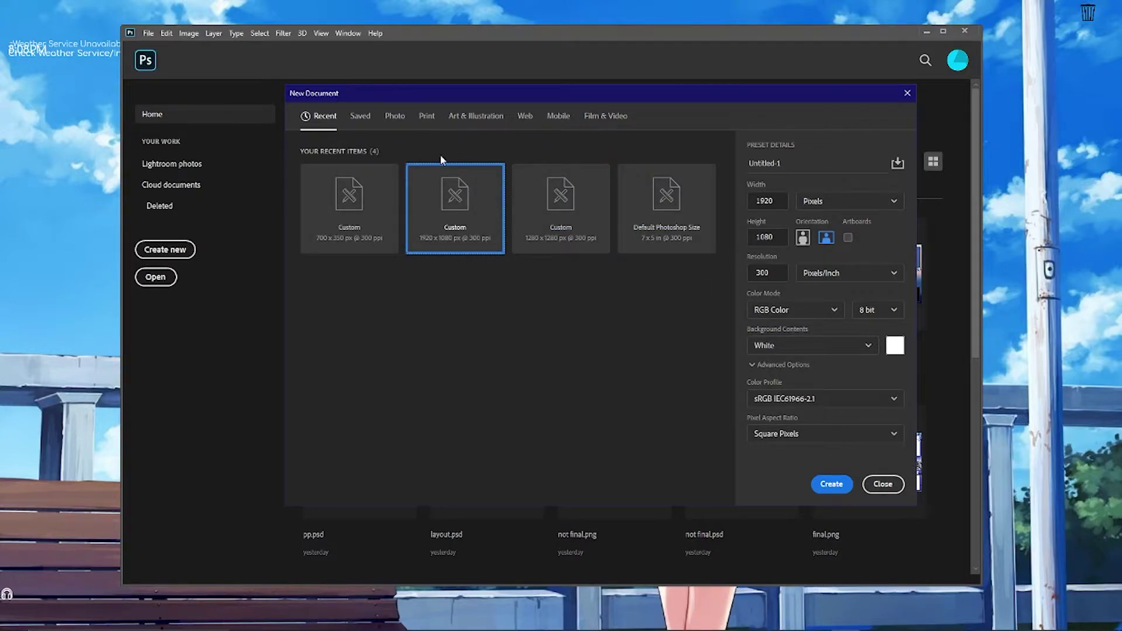
click(765, 201)
click(781, 235)
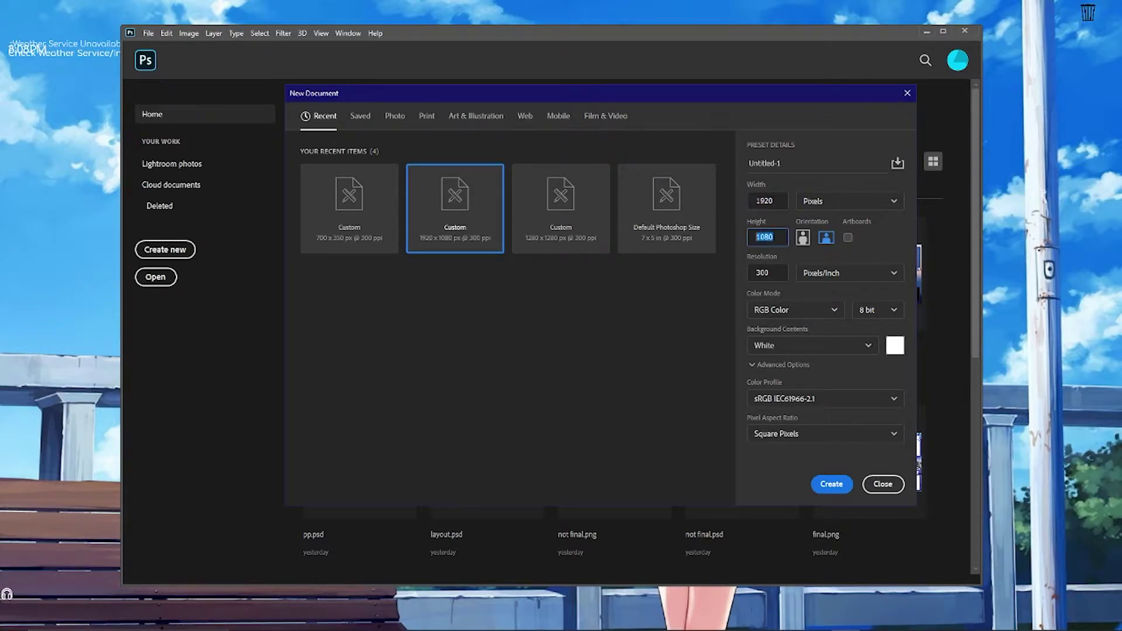
click(669, 318)
click(831, 484)
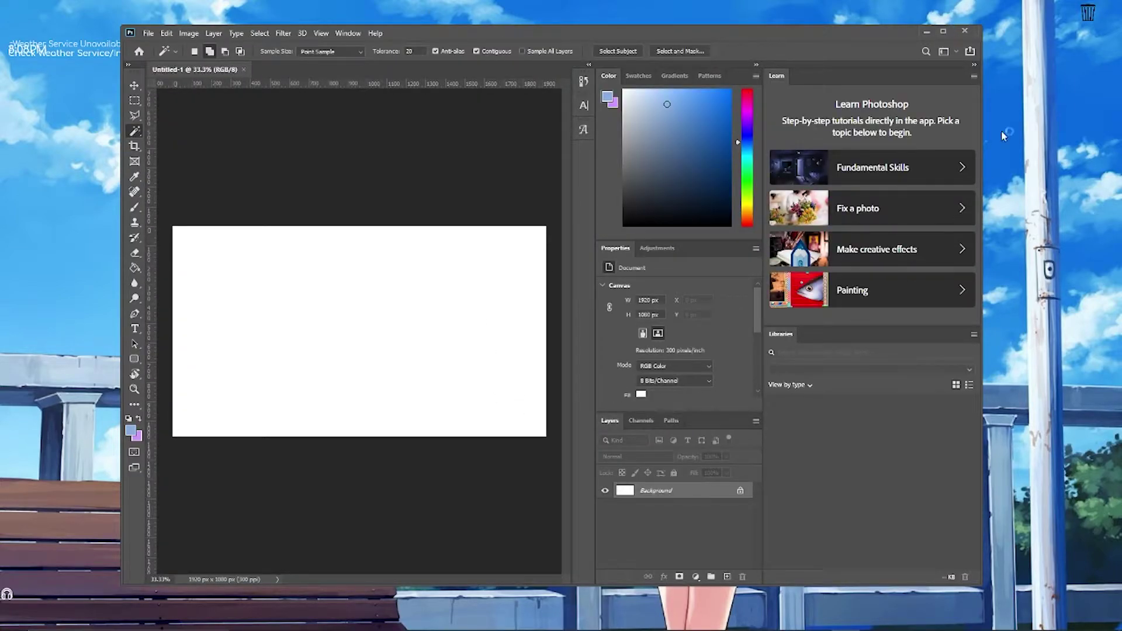
click(942, 32)
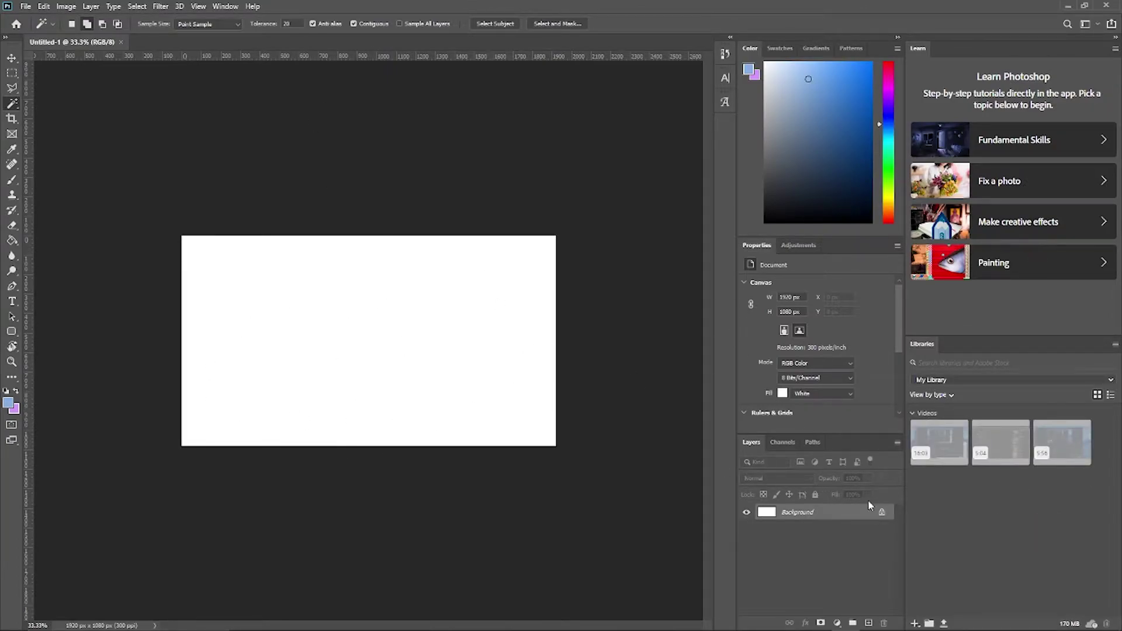
Step: Unlock the Background layer so it becomes a regular editable layer
click(882, 511)
right_click(807, 512)
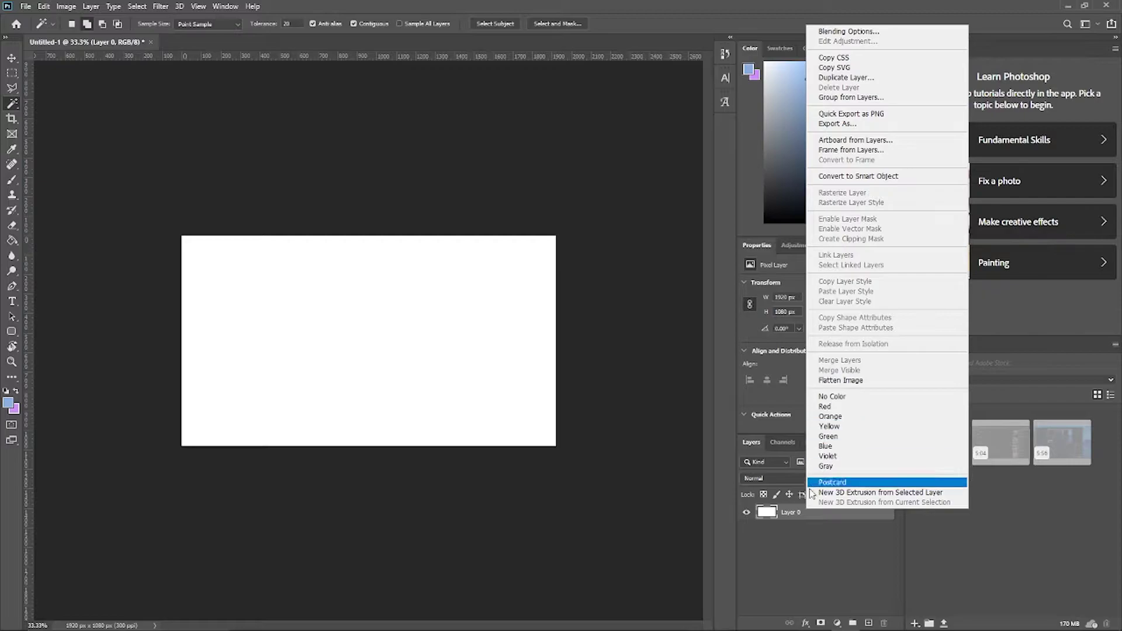
click(796, 516)
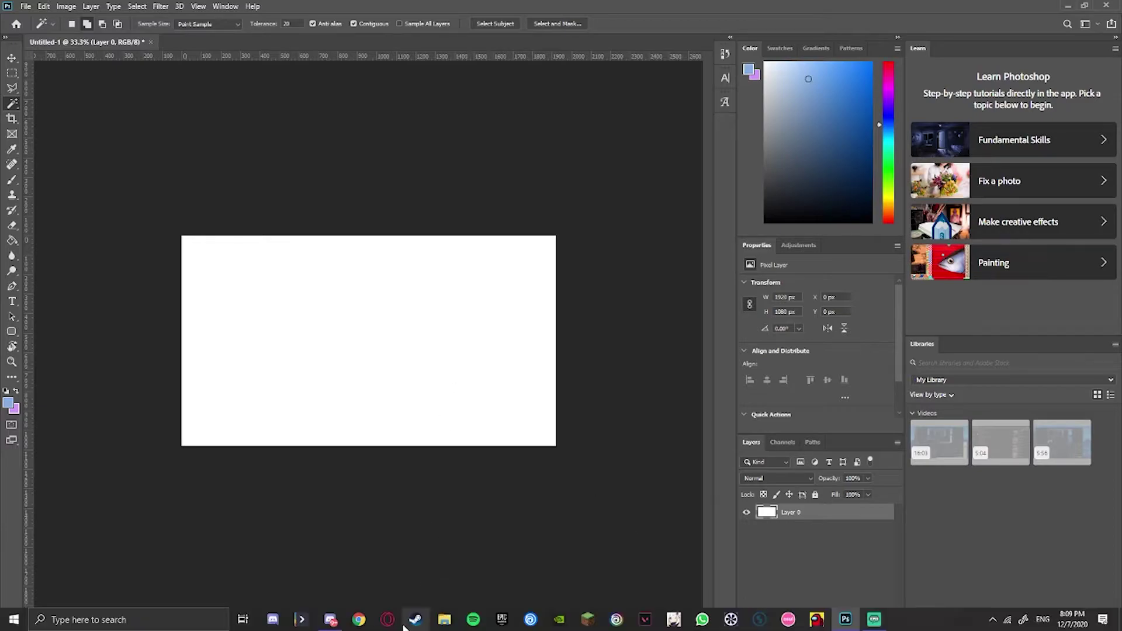
Step: Switch to File Explorer and open the general assets folder in D:\downloads\osu\stream overlay\assets
click(435, 621)
scroll(149, 461, down, 2)
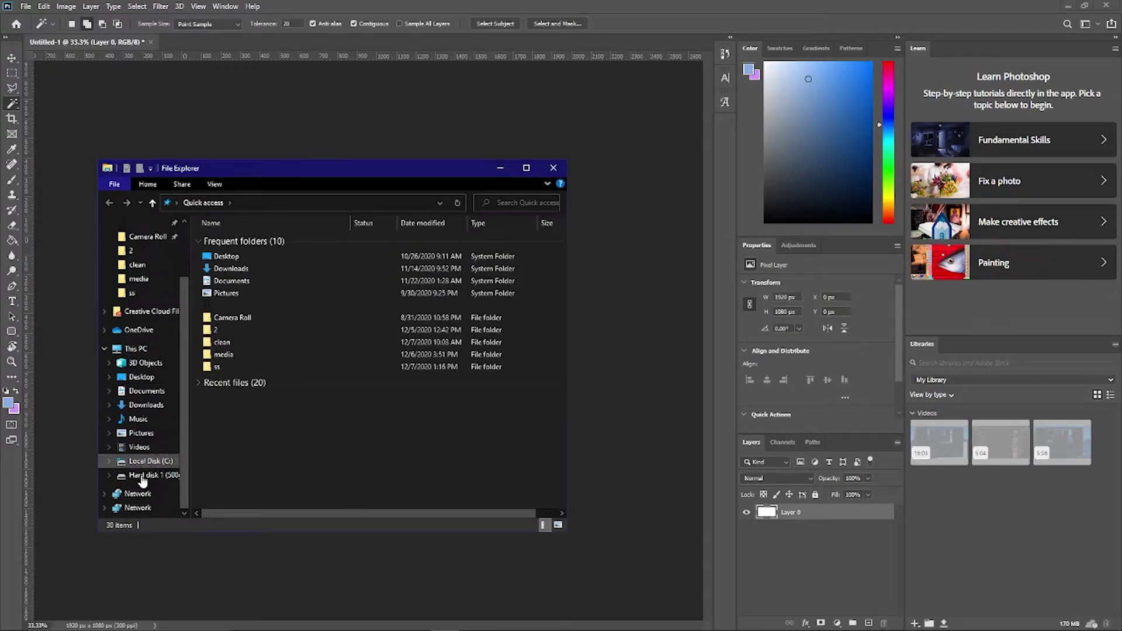
click(153, 476)
double_click(279, 292)
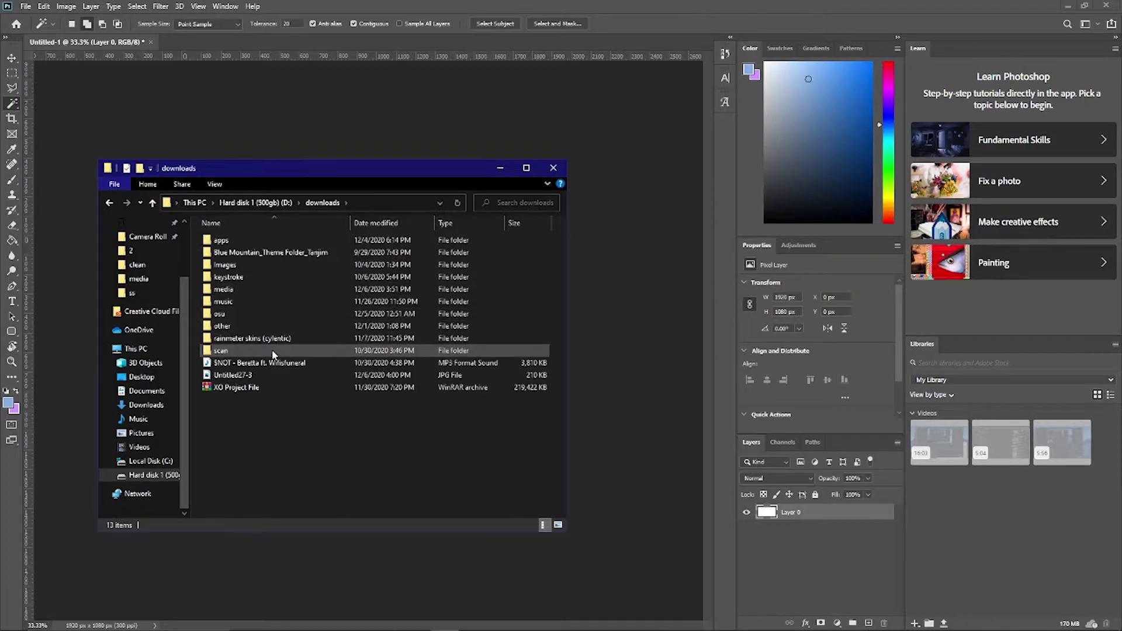
double_click(275, 314)
double_click(305, 277)
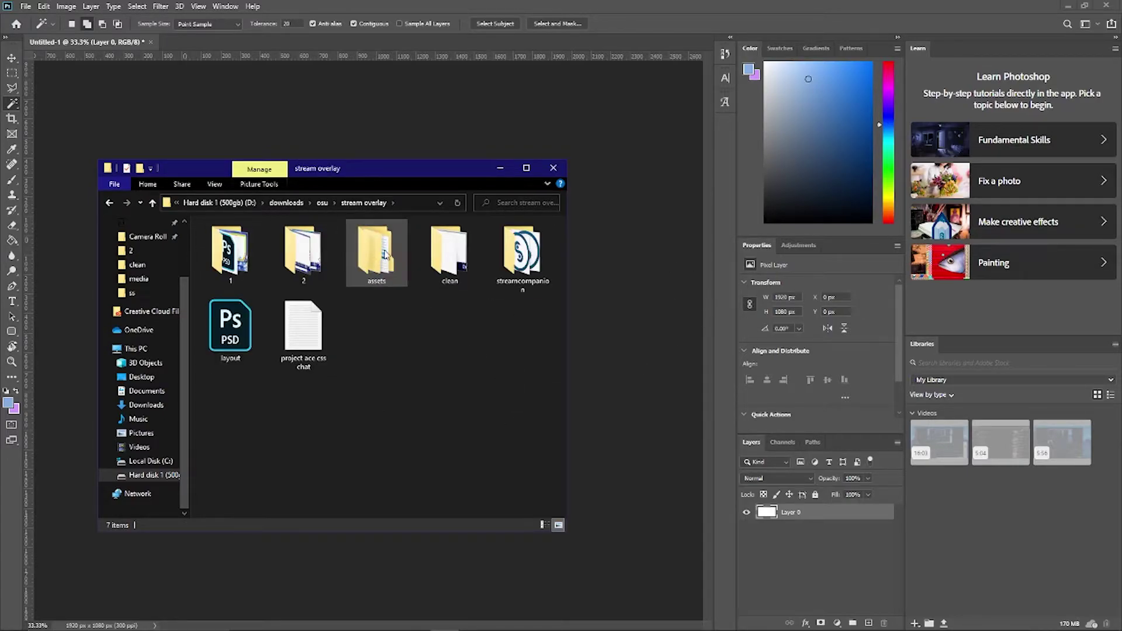
click(390, 266)
double_click(389, 266)
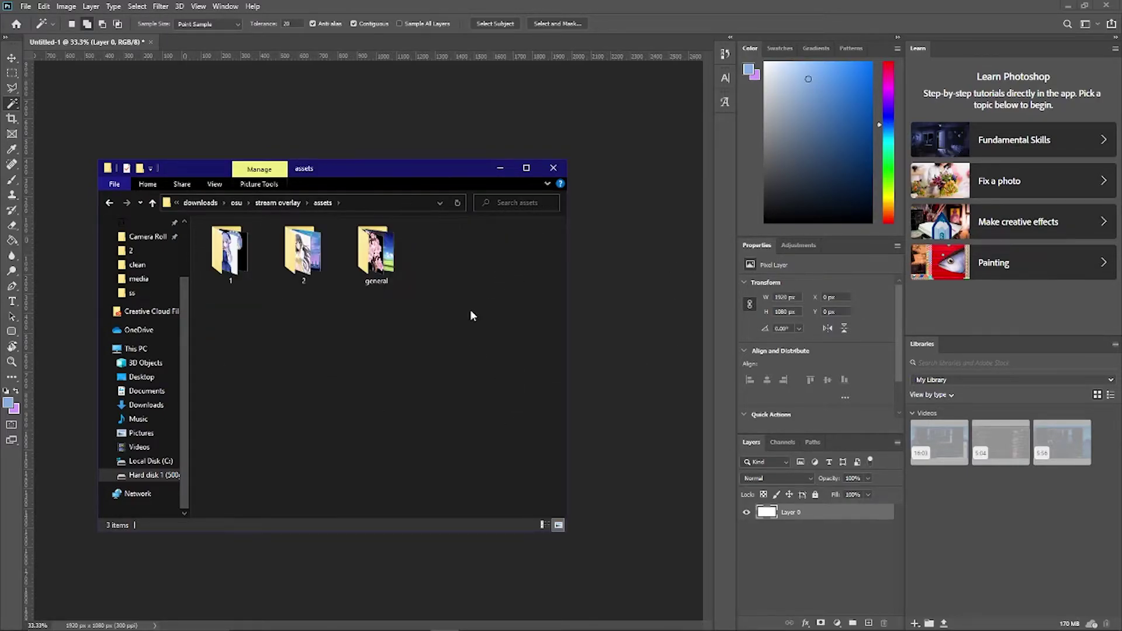
double_click(375, 252)
Step: Place the tree-and-swing landscape image across the full canvas and delete the white Layer 0
drag(423, 166, 941, 216)
drag(828, 310, 311, 334)
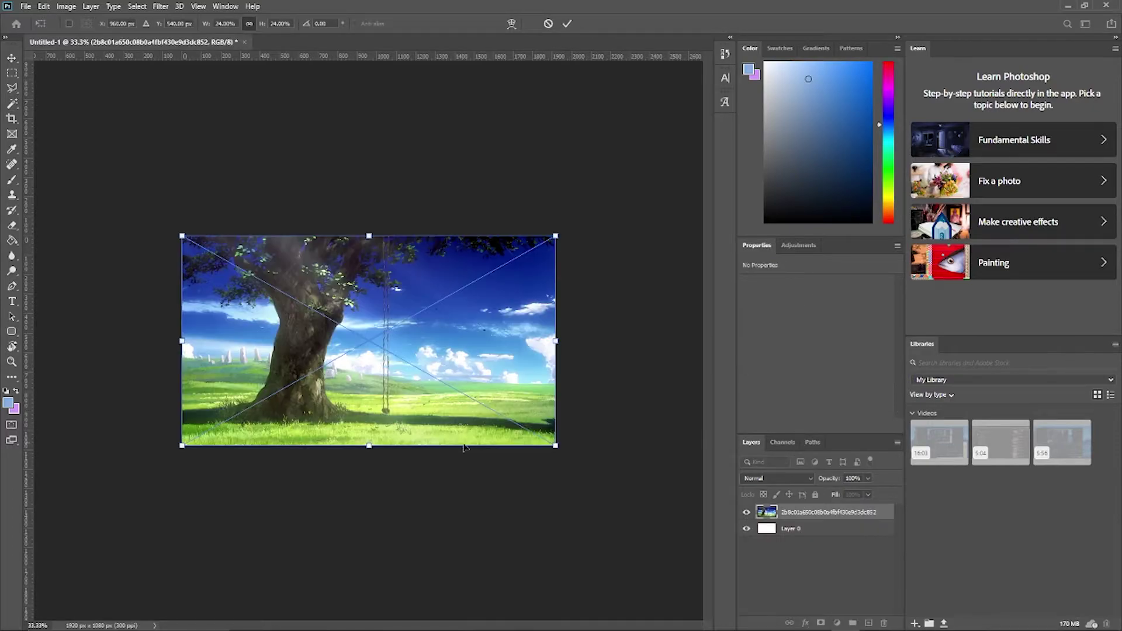
key(Return)
Step: Apply a Gaussian Blur with a 9.2-pixel radius to the landscape image layer
click(160, 6)
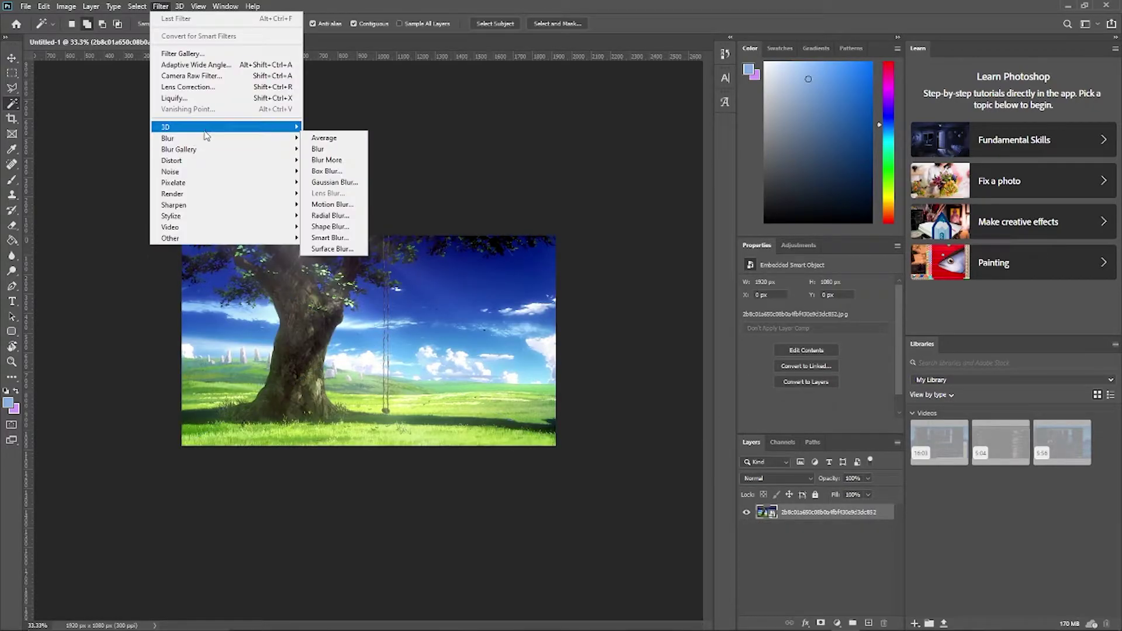
mouse_move(215, 142)
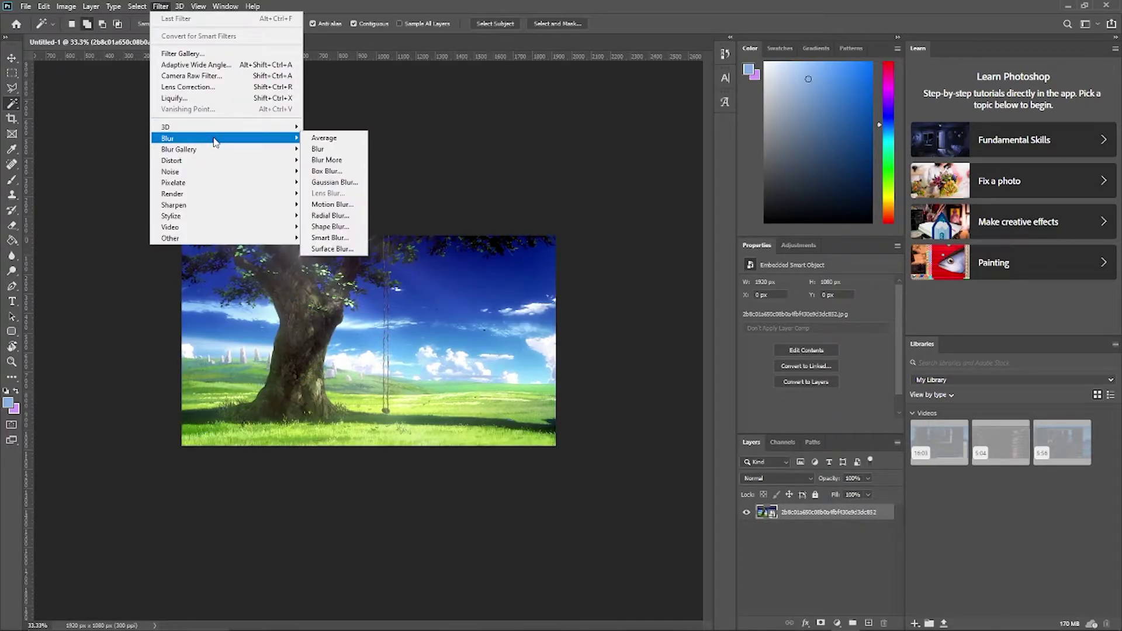
click(334, 181)
drag(550, 135, 771, 238)
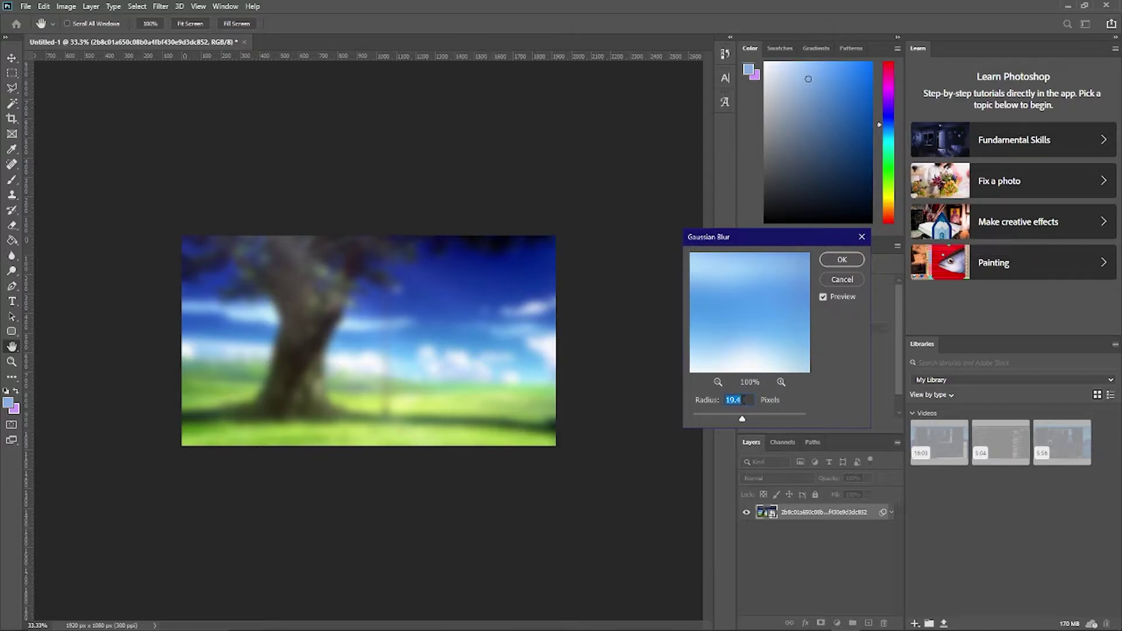
drag(741, 421, 737, 418)
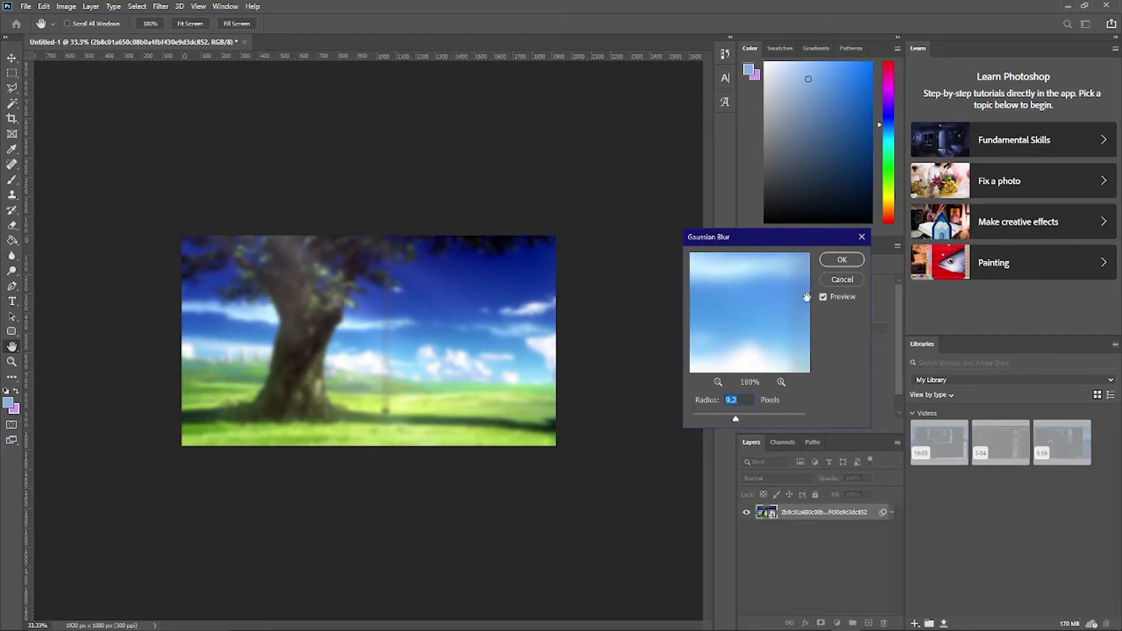
click(834, 264)
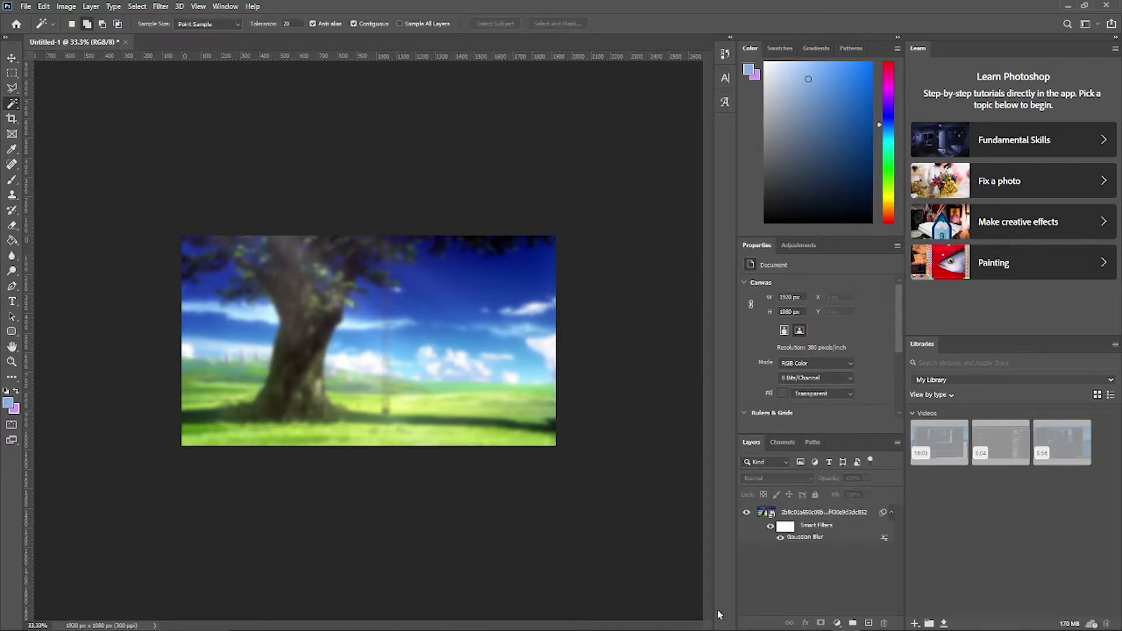
Step: Rasterize the blurred landscape layer and place the triangle-pattern image 1 from the general assets folder across the canvas
right_click(842, 517)
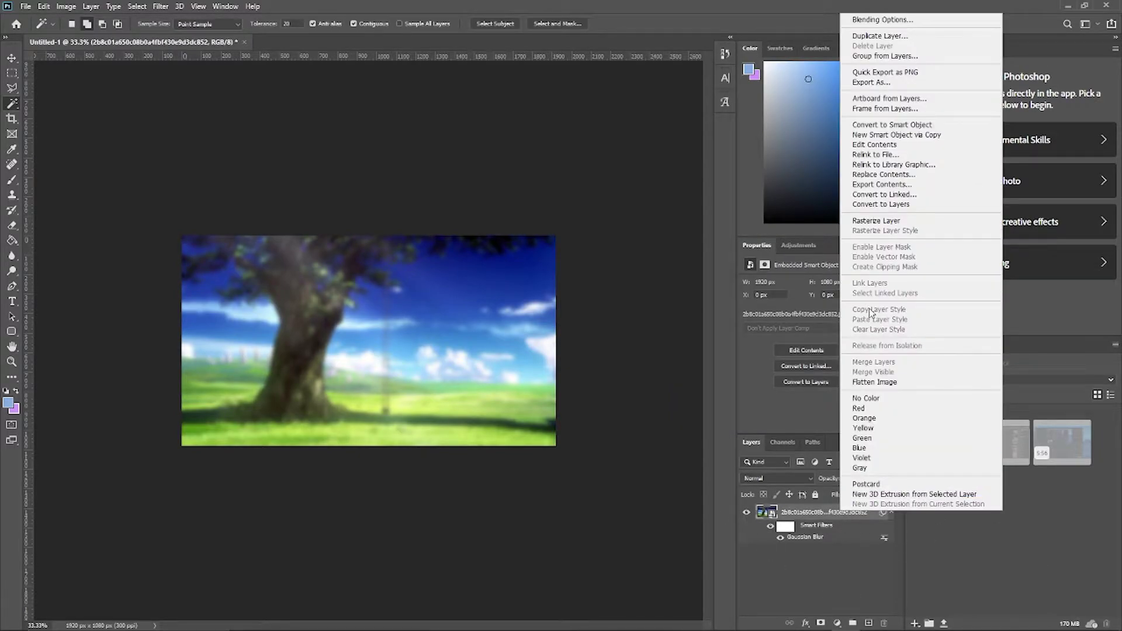
click(879, 222)
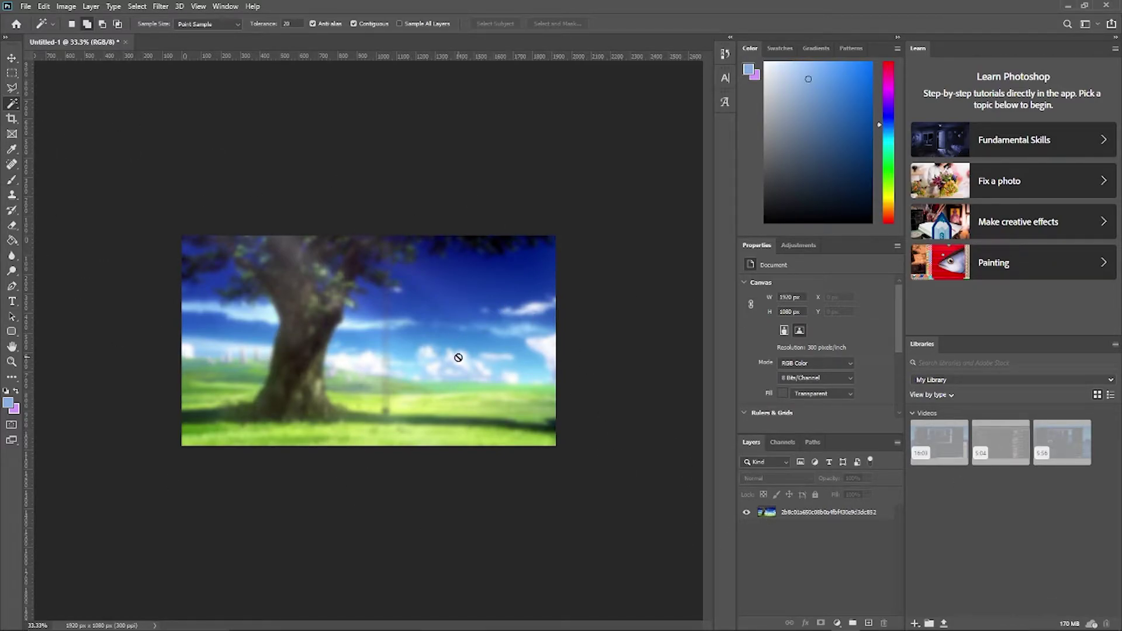
mouse_move(473, 624)
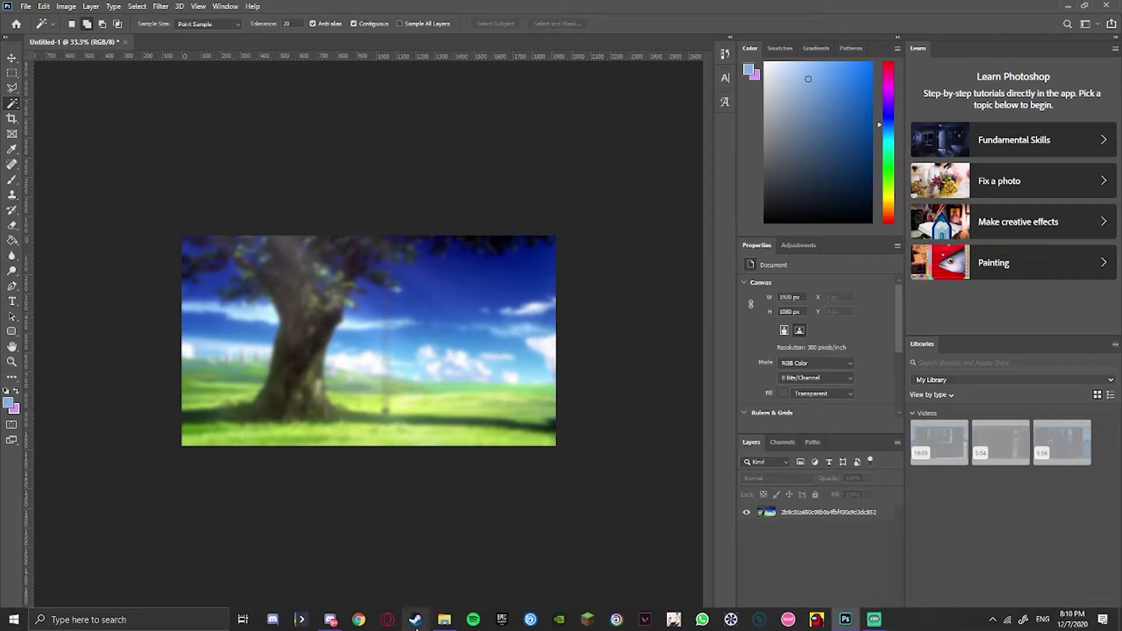
click(444, 619)
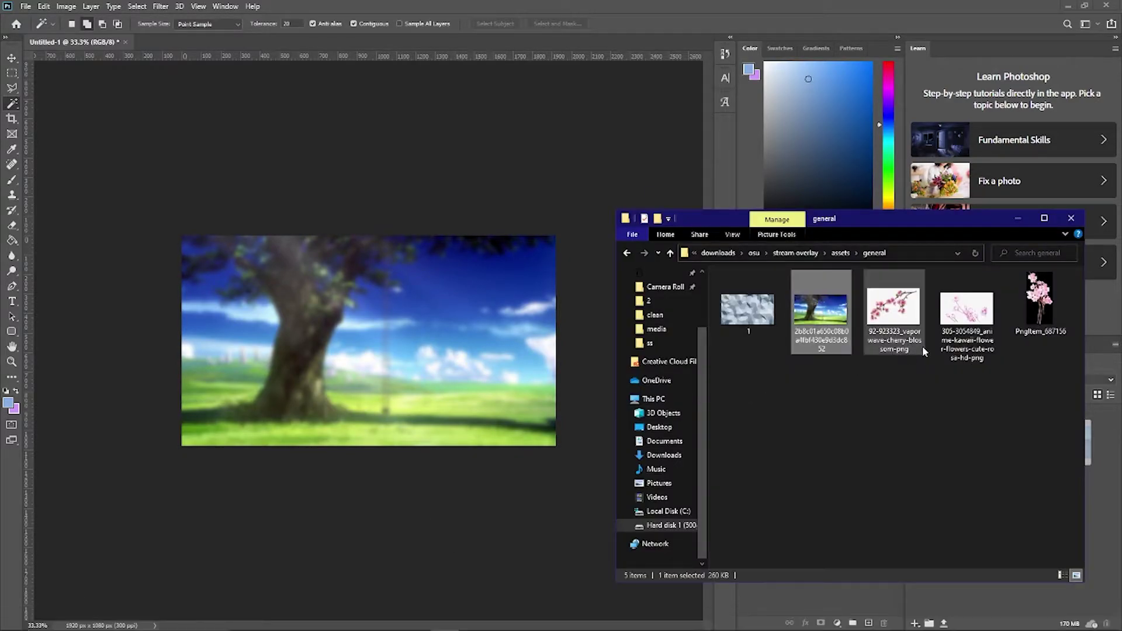
drag(753, 301, 276, 330)
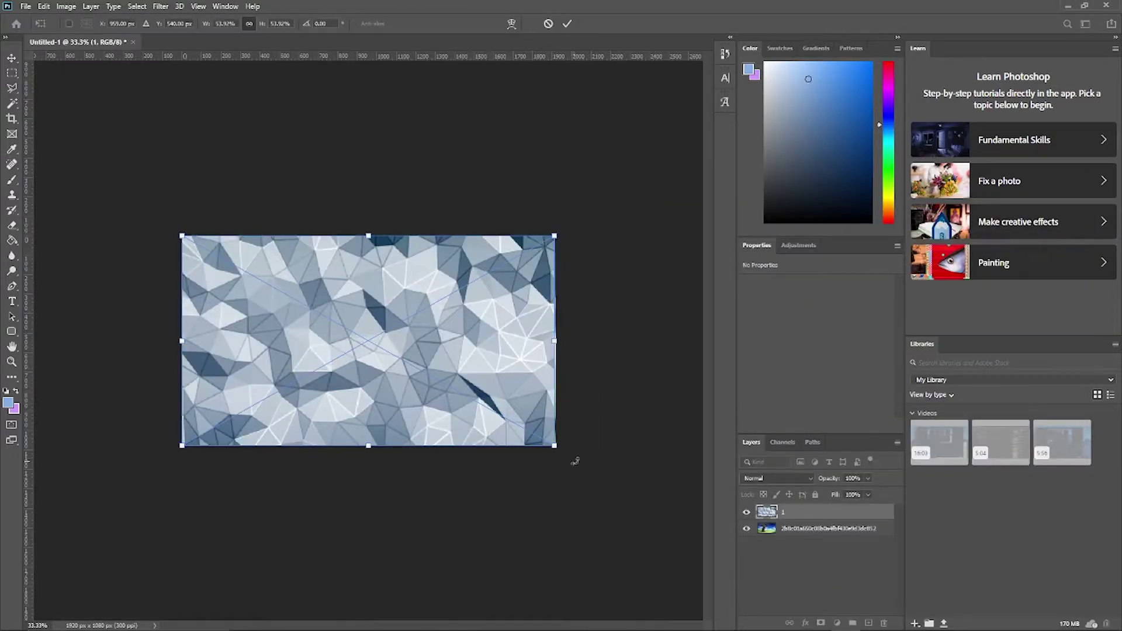
key(Return)
Step: Set the triangle-pattern layer's blend mode to Overlay and its opacity to about 48%
click(809, 478)
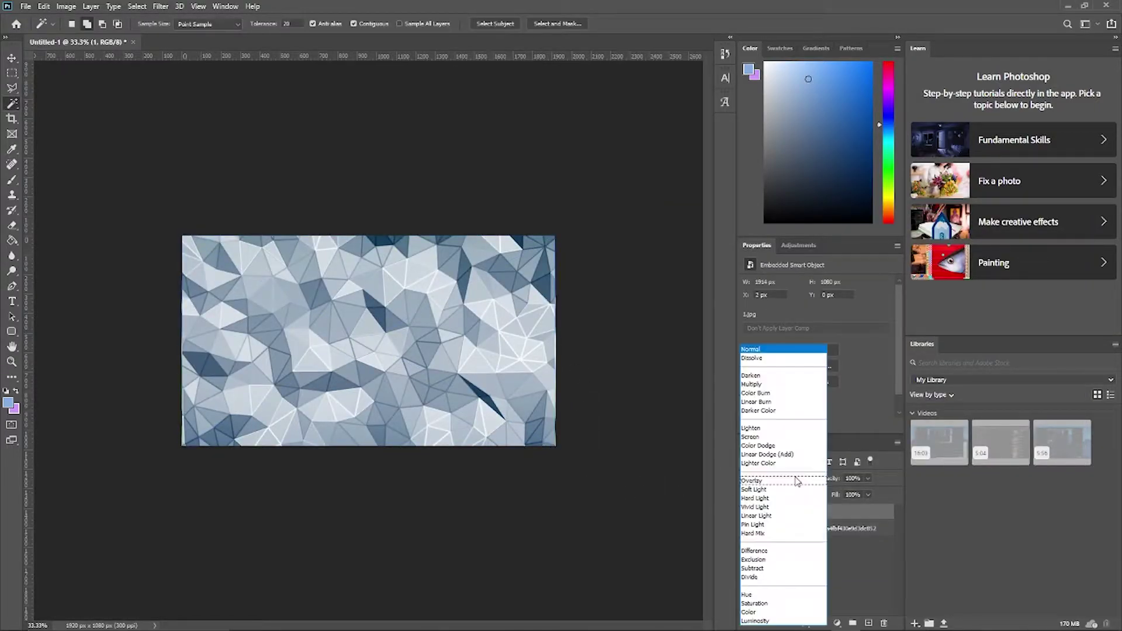
click(760, 480)
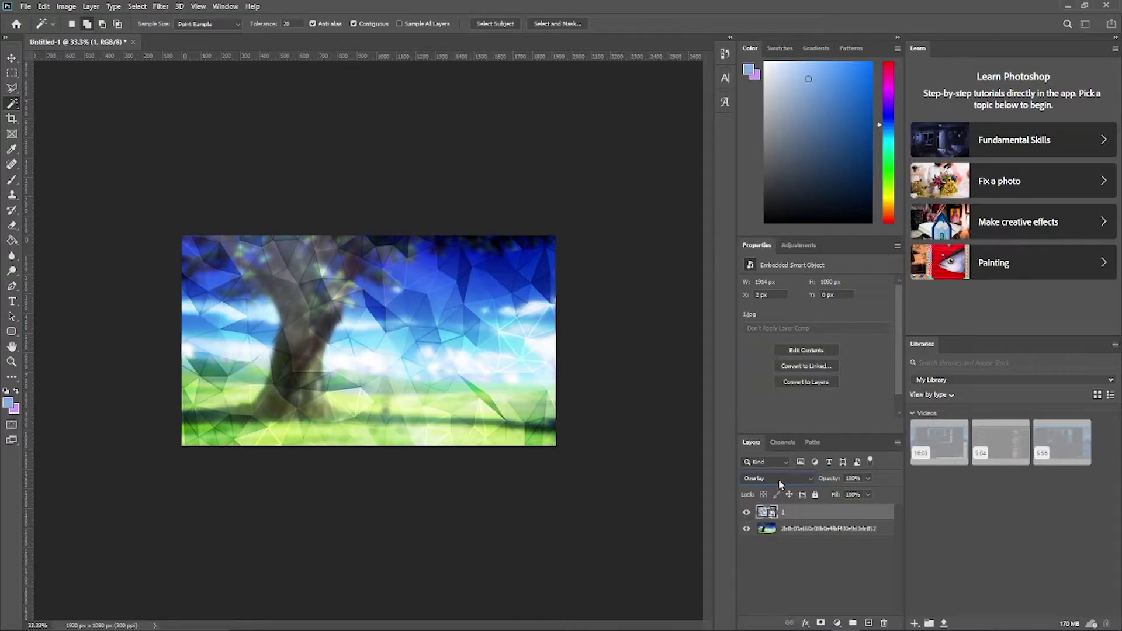
click(867, 478)
click(839, 490)
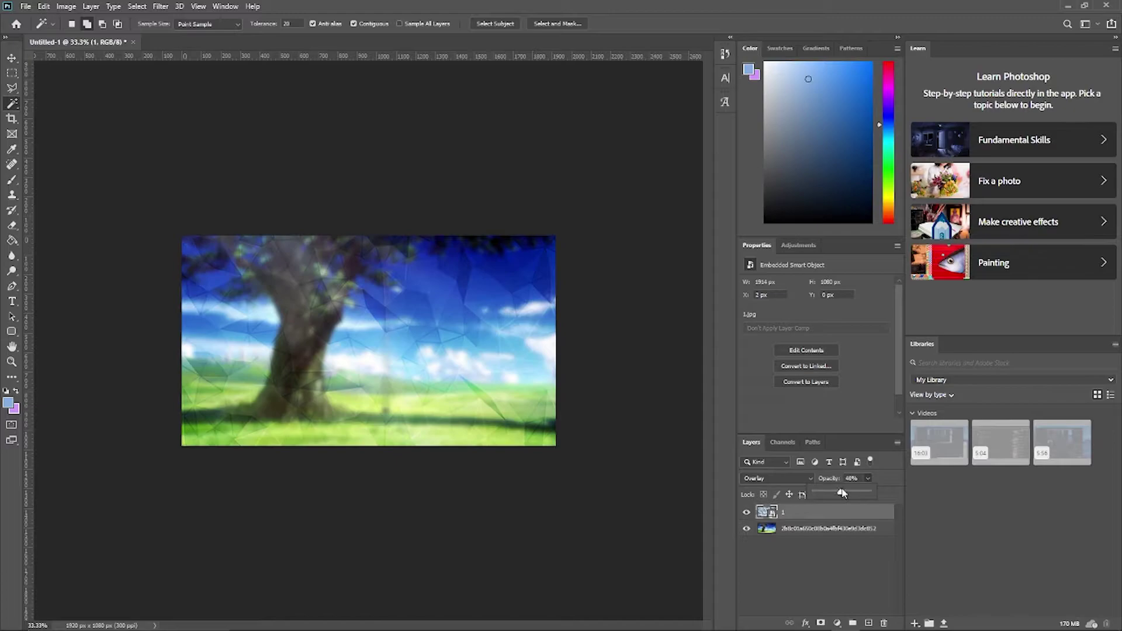
Step: Add a Gradient Overlay effect to the landscape layer with the blend mode set to Hue
click(841, 531)
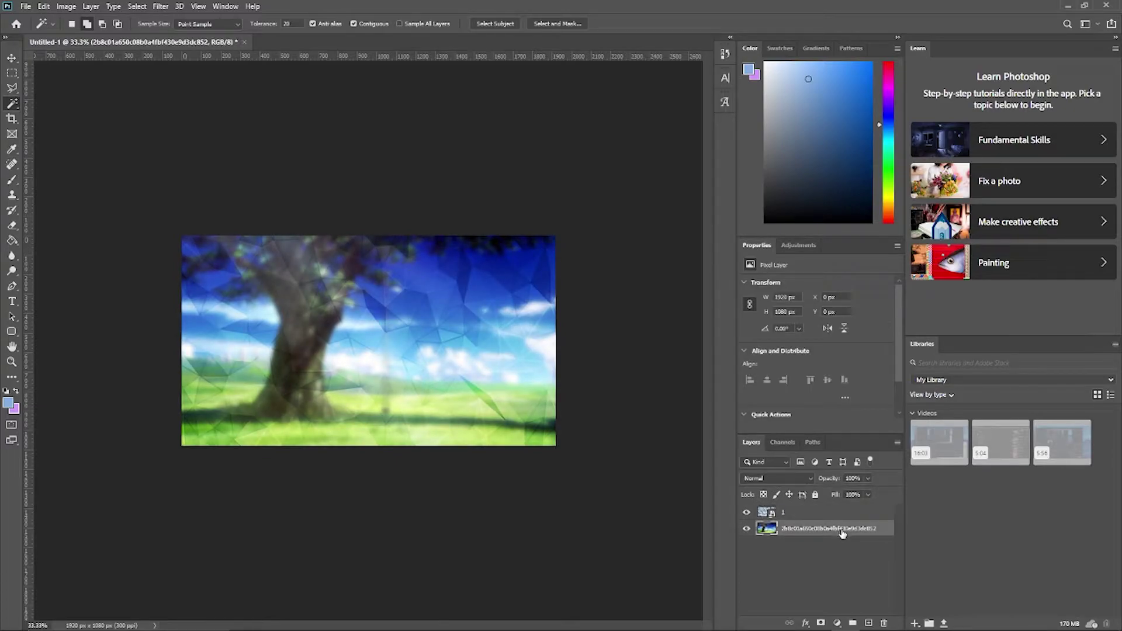
click(807, 623)
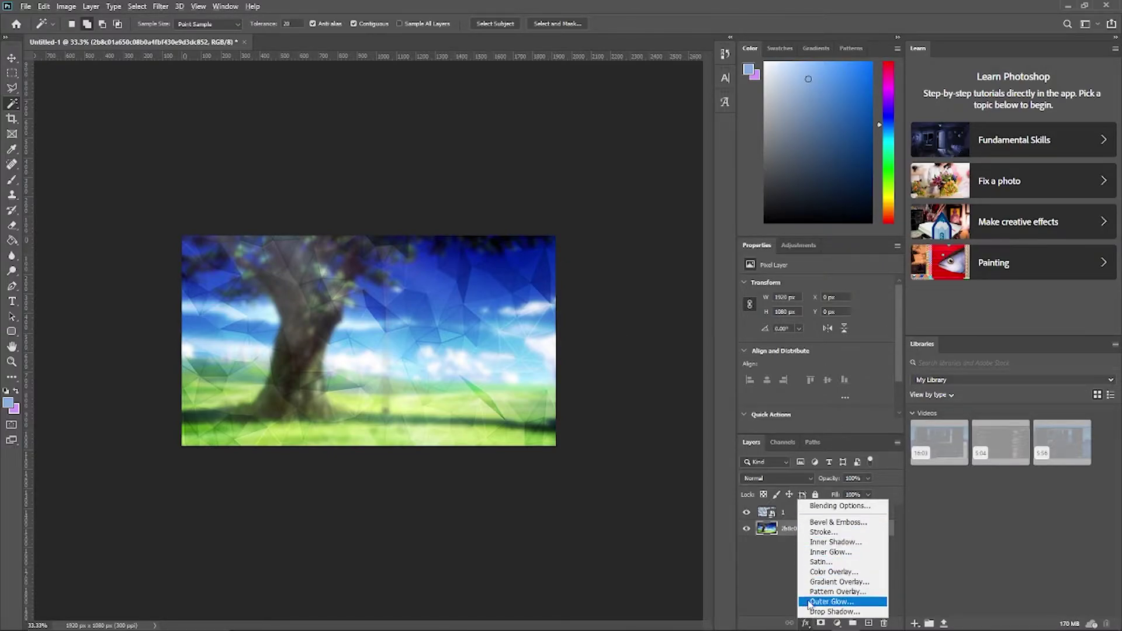
click(842, 584)
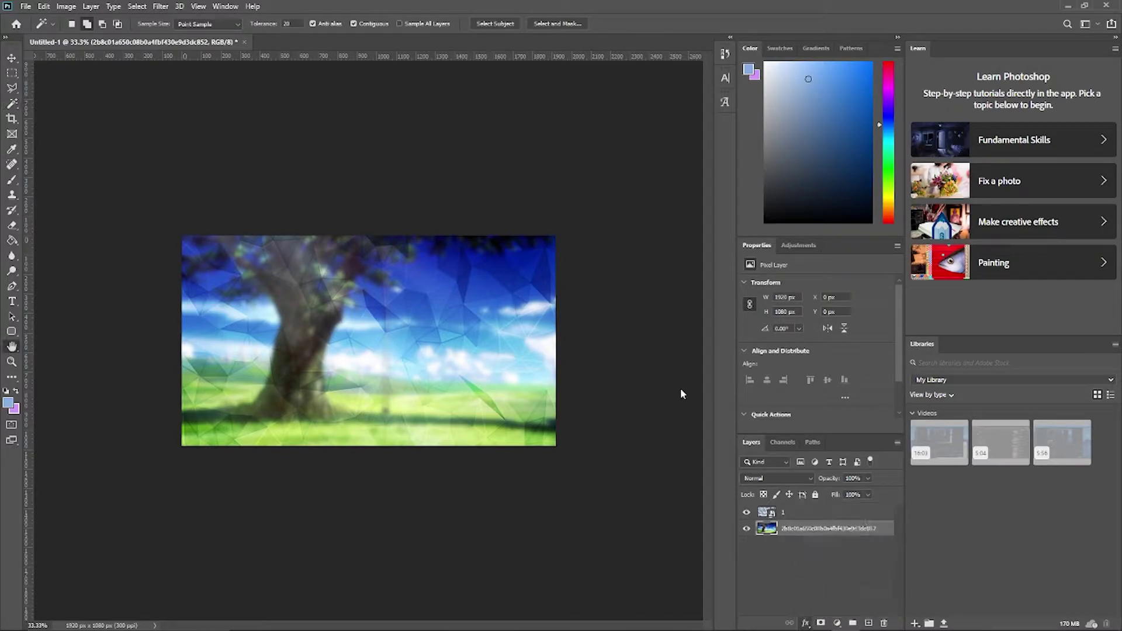
key(alt+Tab)
drag(853, 231, 686, 336)
click(708, 374)
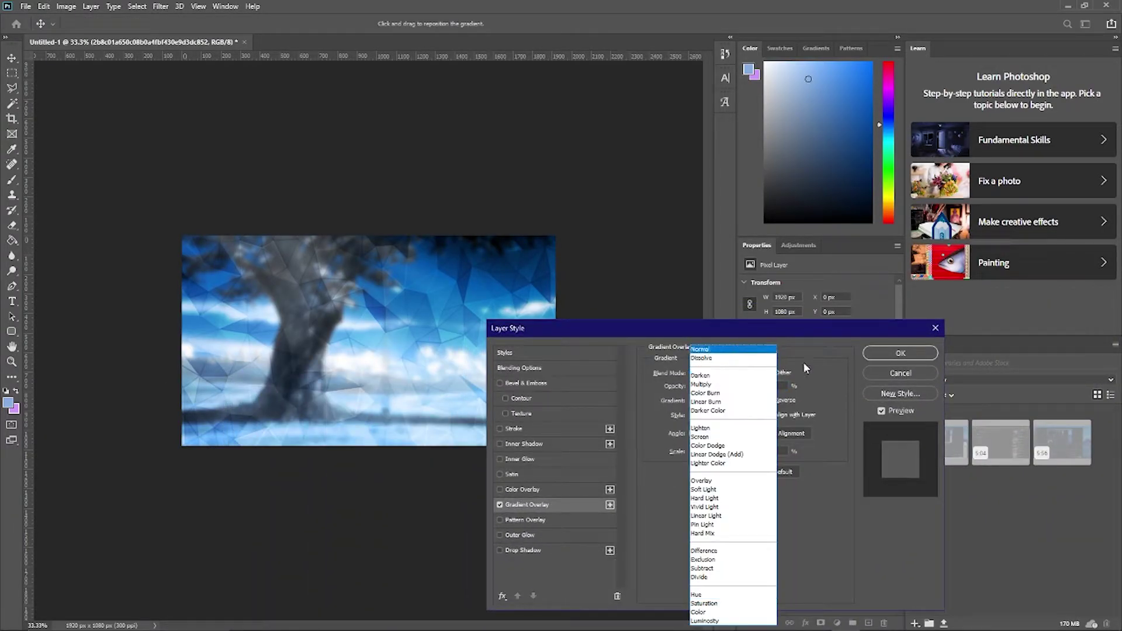
click(697, 594)
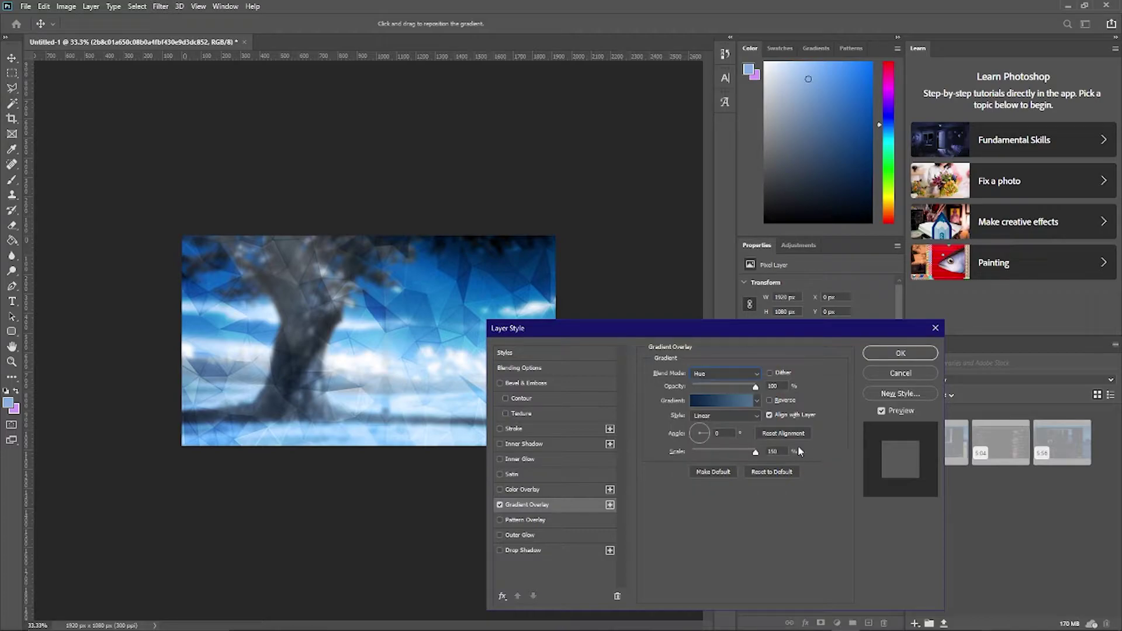
Step: Try the pink-to-blue gradient and then choose a light blue preset from the Blues group for the overlay
click(756, 402)
click(661, 440)
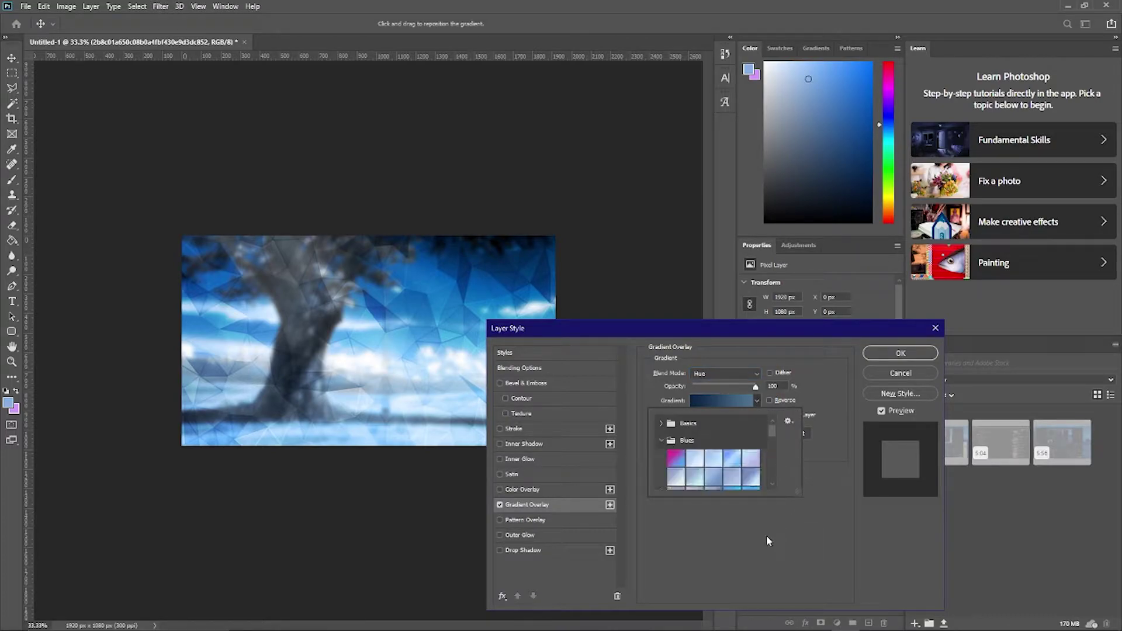
click(680, 459)
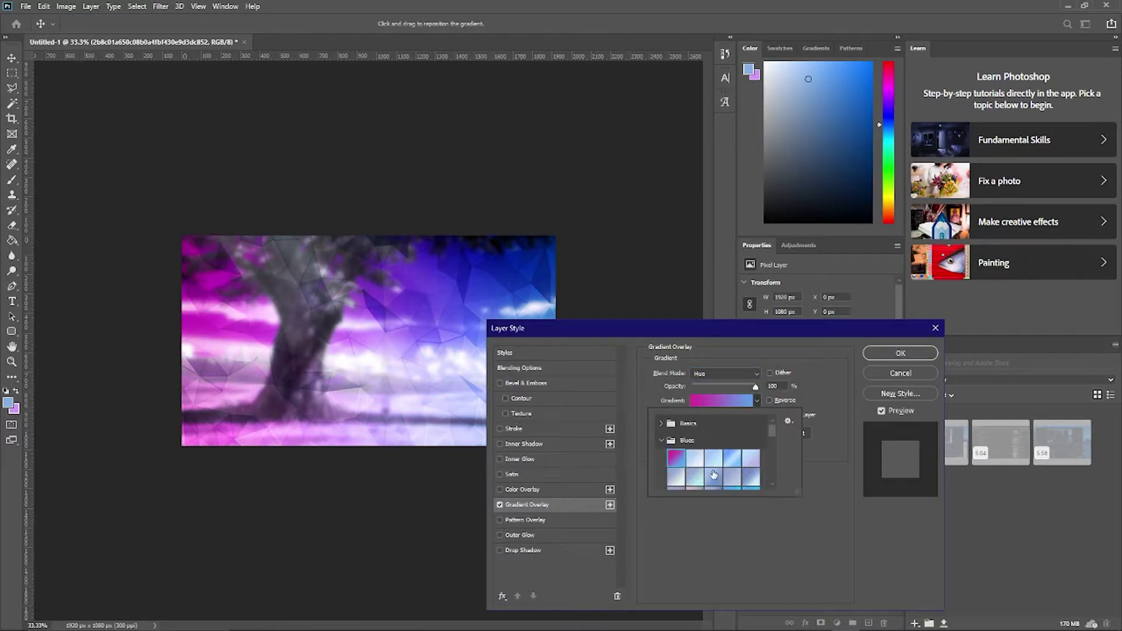
click(720, 467)
Step: Browse the other gradient preset groups, including Reds, for an alternative overlay colour
click(662, 440)
scroll(677, 467, down, 3)
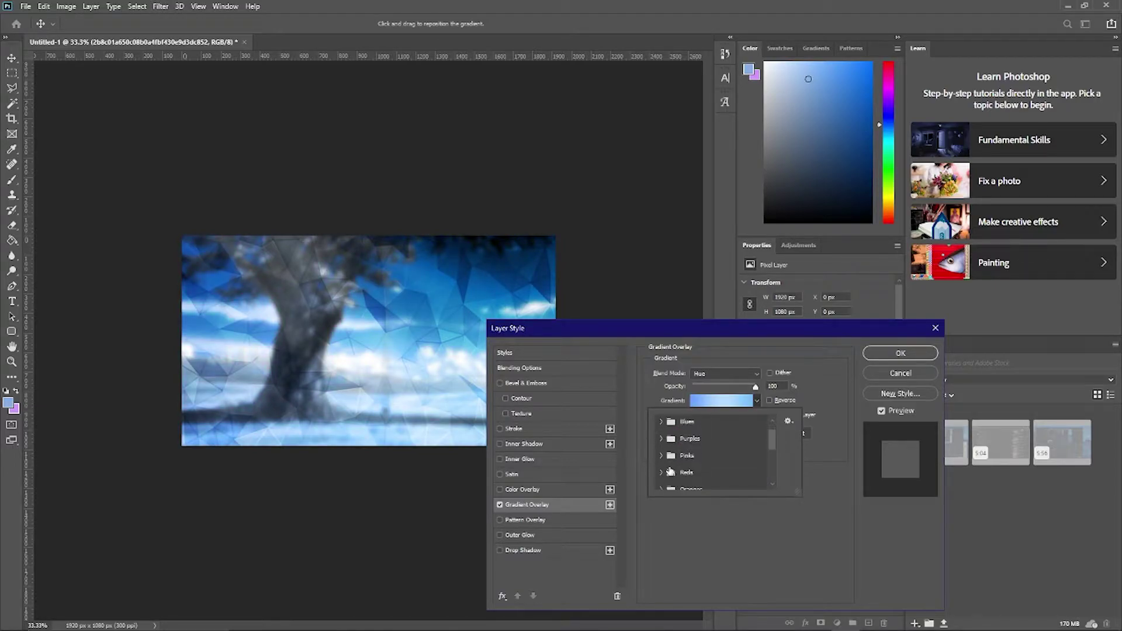
scroll(683, 482, down, 2)
scroll(683, 482, up, 3)
click(662, 458)
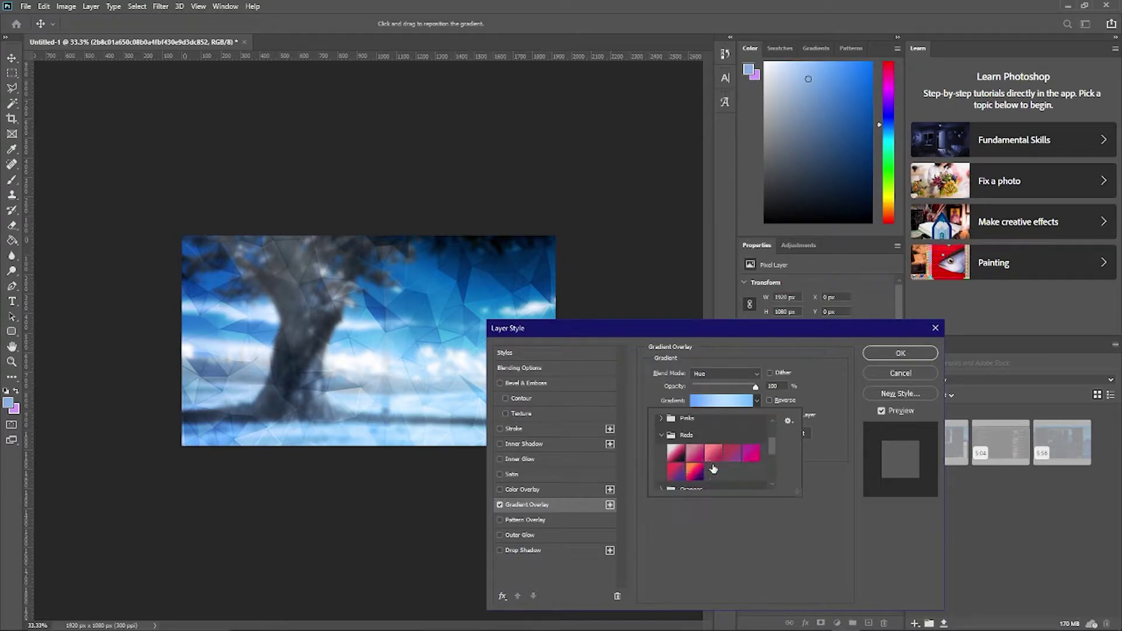
scroll(701, 464, up, 1)
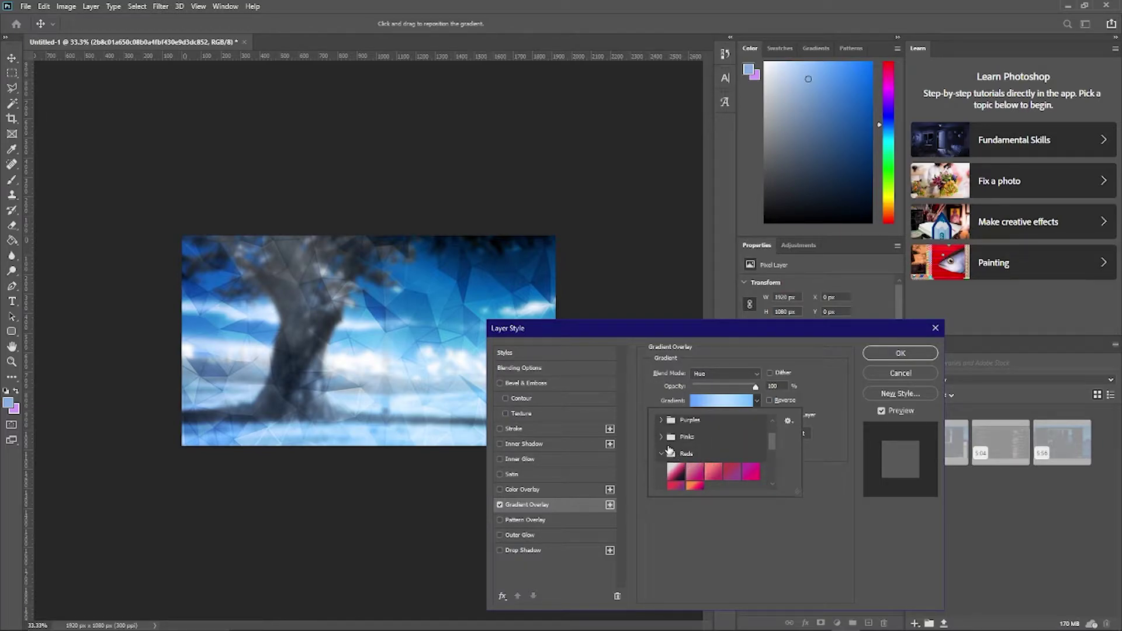
click(662, 458)
click(827, 475)
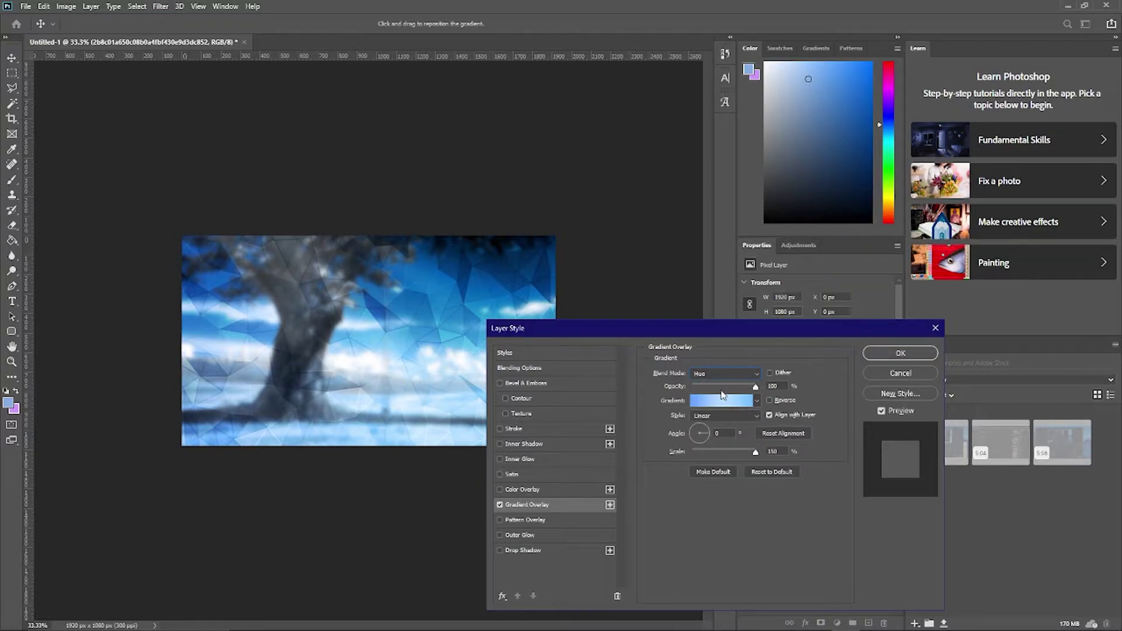
Step: Lower the Gradient Overlay's opacity to about 75% and apply the layer style
mouse_move(757, 386)
mouse_down()
mouse_move(711, 389)
mouse_move(754, 390)
mouse_move(740, 388)
mouse_up()
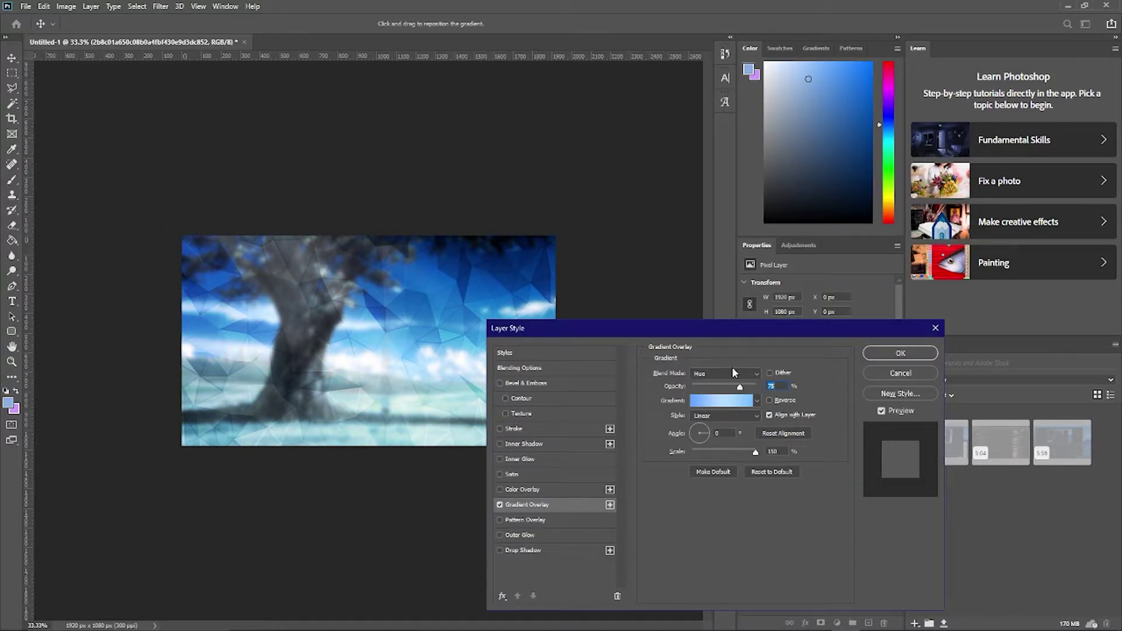
click(868, 355)
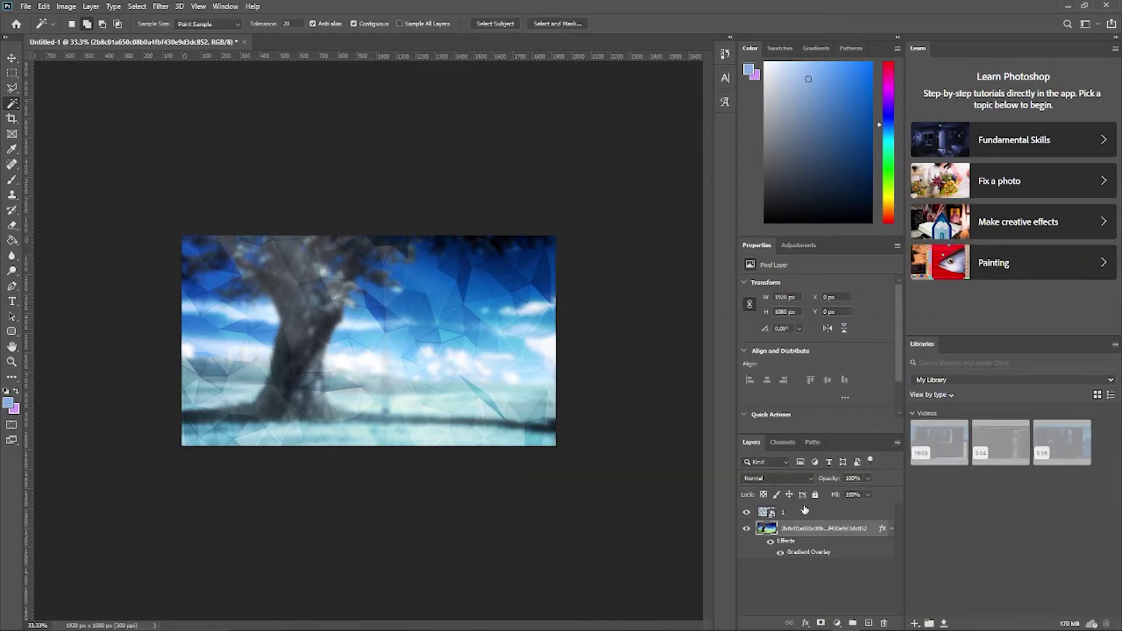
Step: Reduce the opacity of the triangle-pattern layer to about 22%
click(748, 512)
click(840, 513)
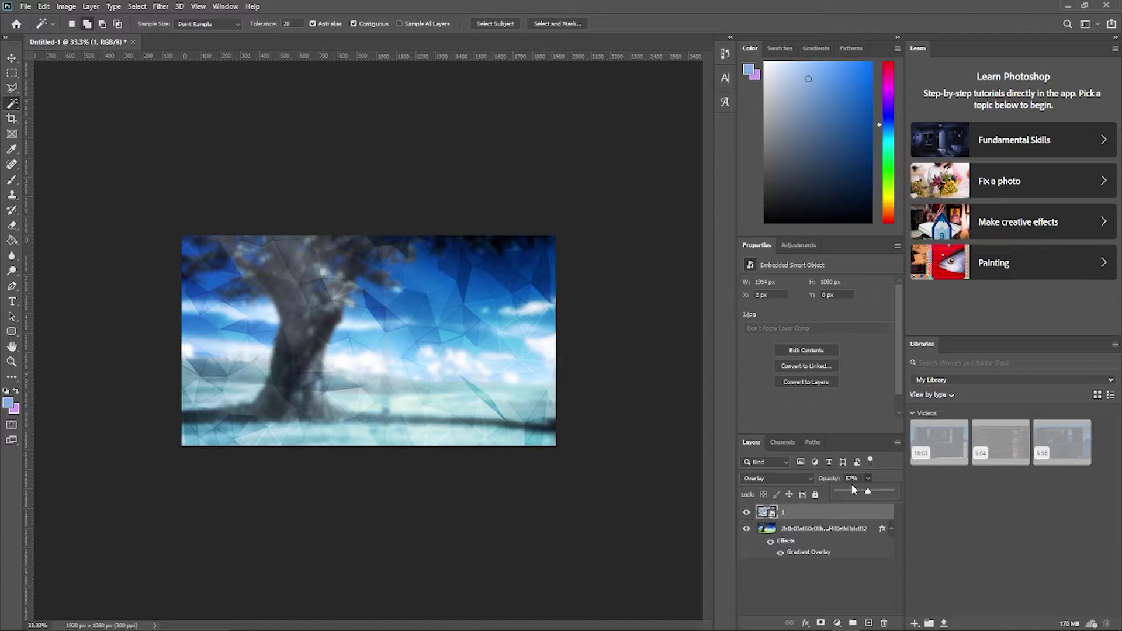
drag(858, 488, 845, 488)
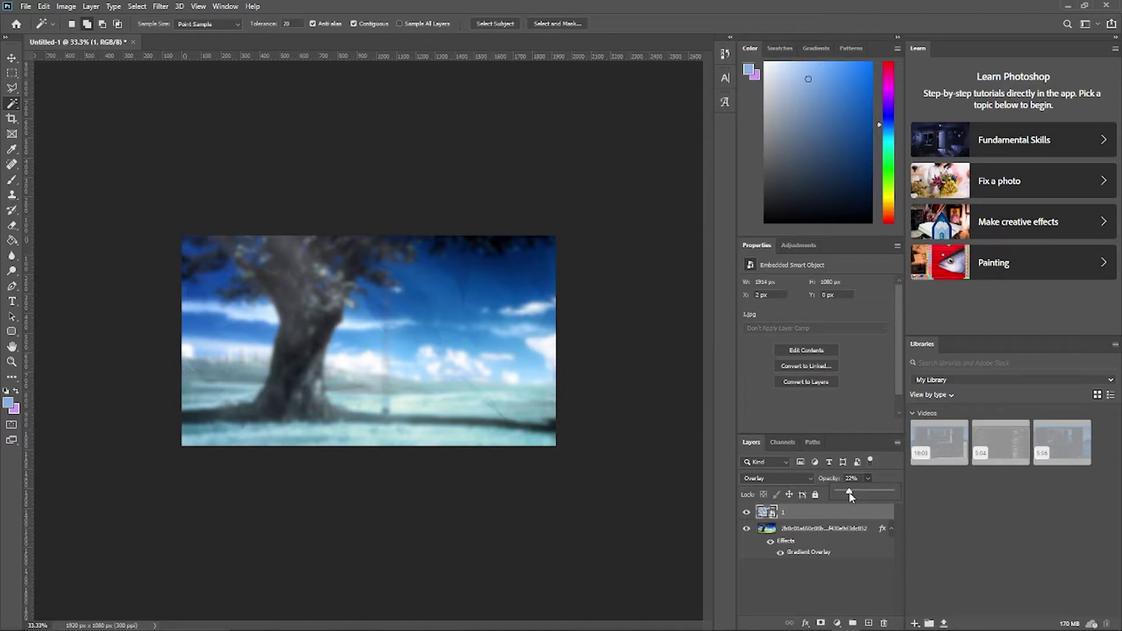
click(829, 579)
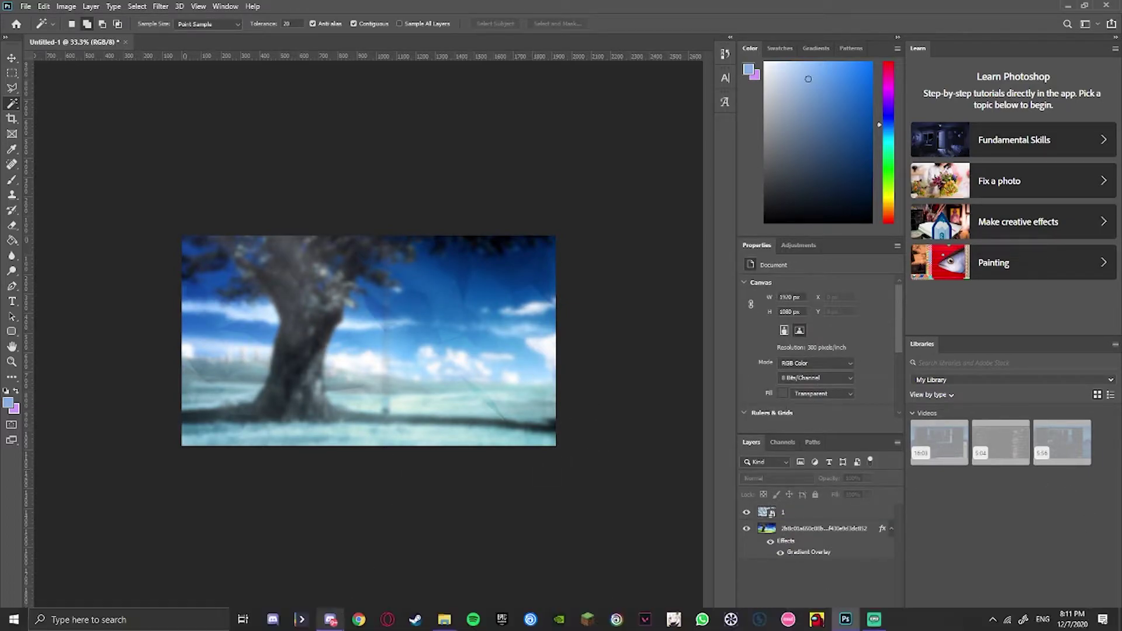
Step: Switch to File Explorer and open layout.psd from the stream overlay folder in Photoshop
click(444, 619)
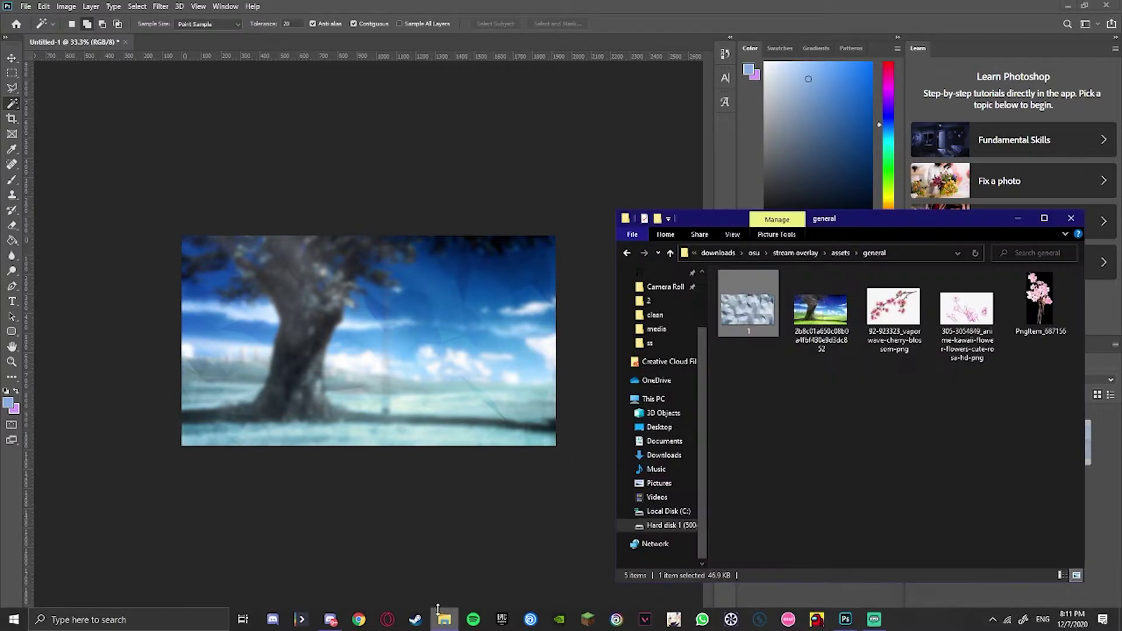
click(836, 255)
click(790, 252)
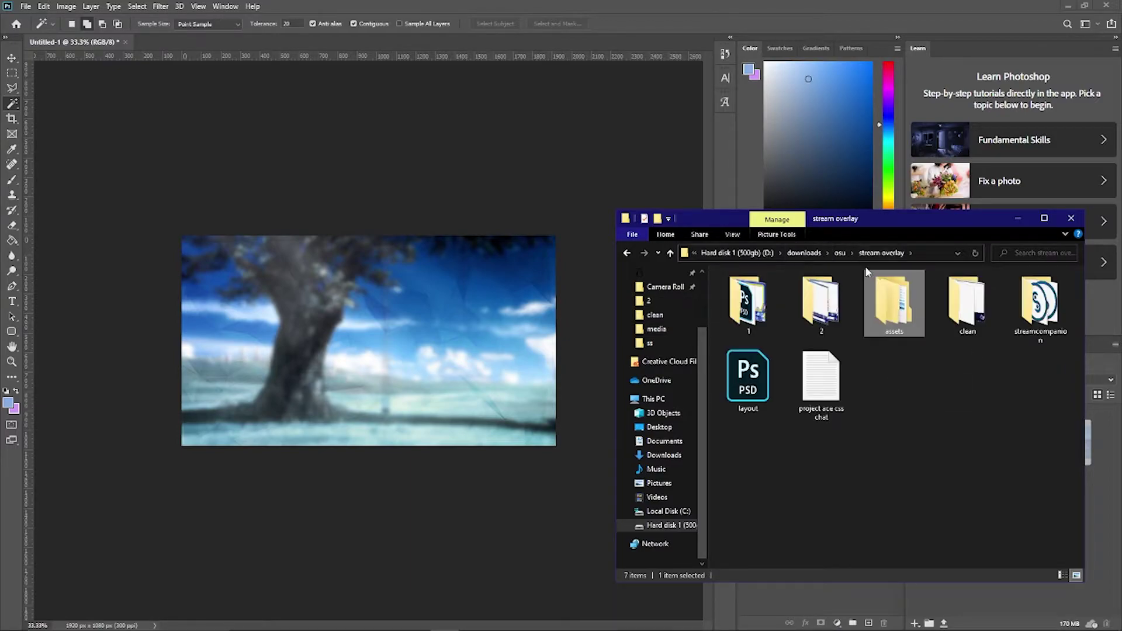
click(759, 381)
double_click(758, 381)
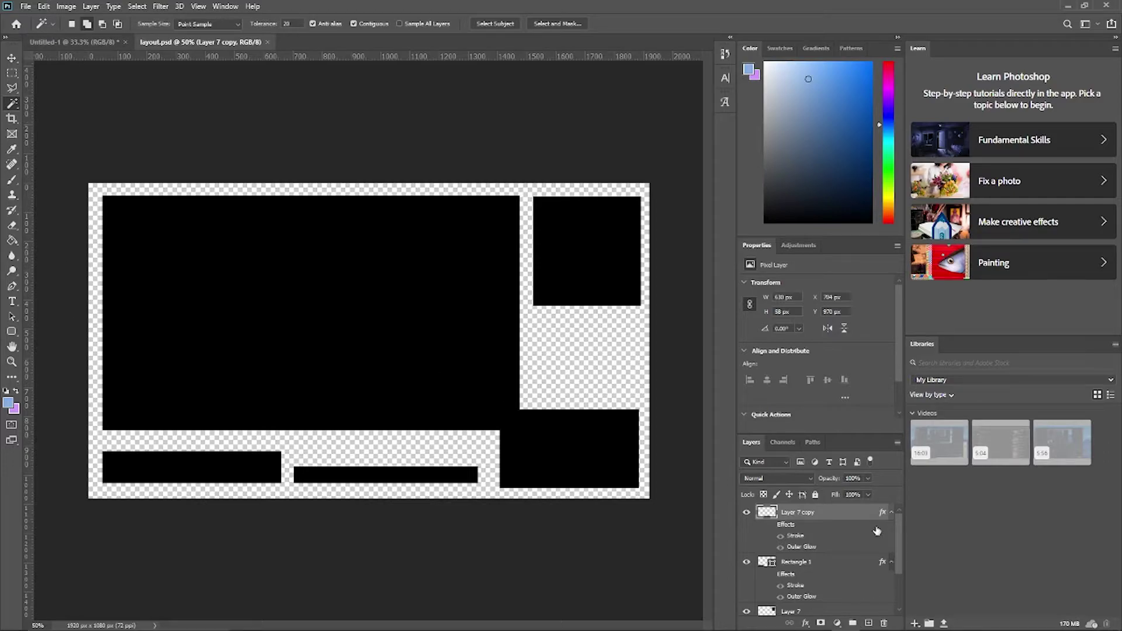
Step: Try to copy all of layout.psd's black panel layers into the Untitled-1 document, undo it, and close layout.psd
scroll(877, 530, down, 2)
shift+click(794, 607)
drag(564, 511, 431, 480)
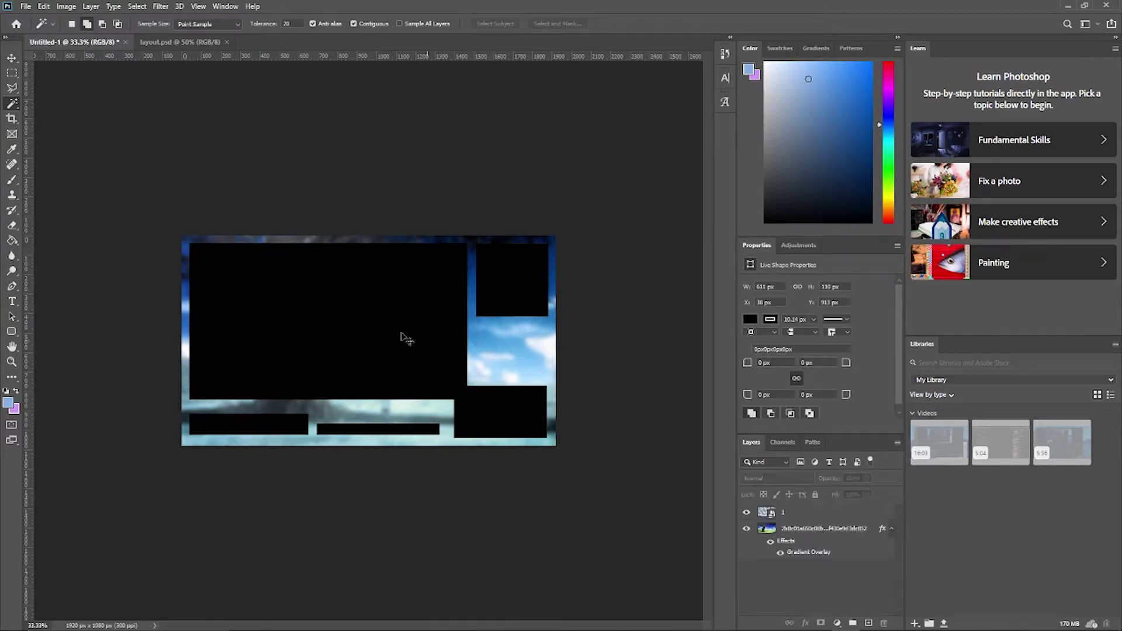
key(ctrl+z)
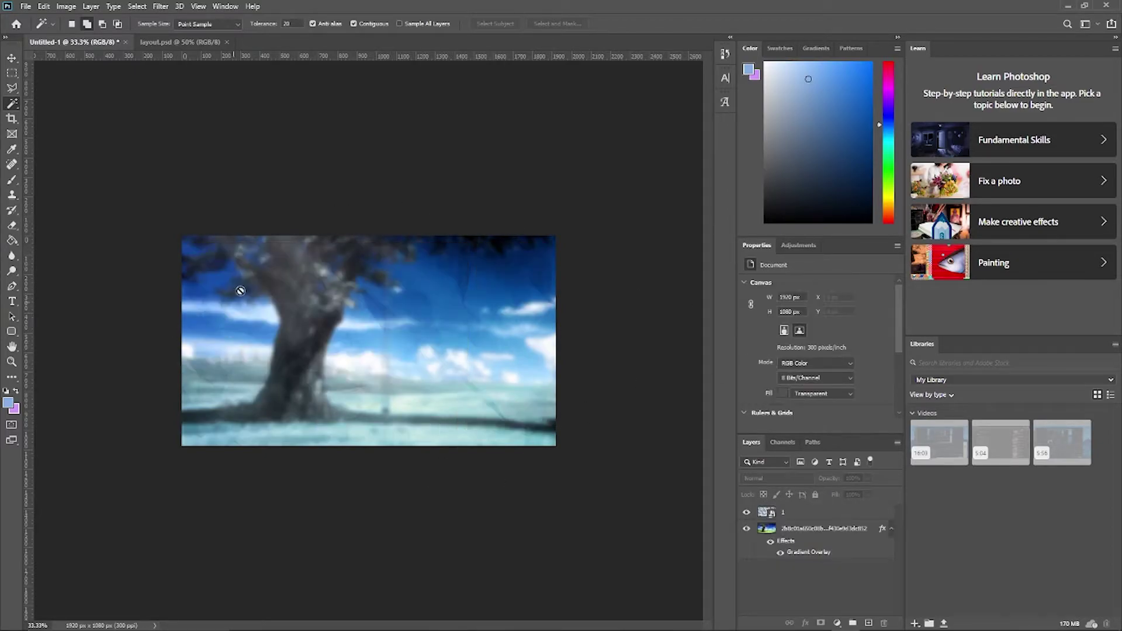
click(227, 42)
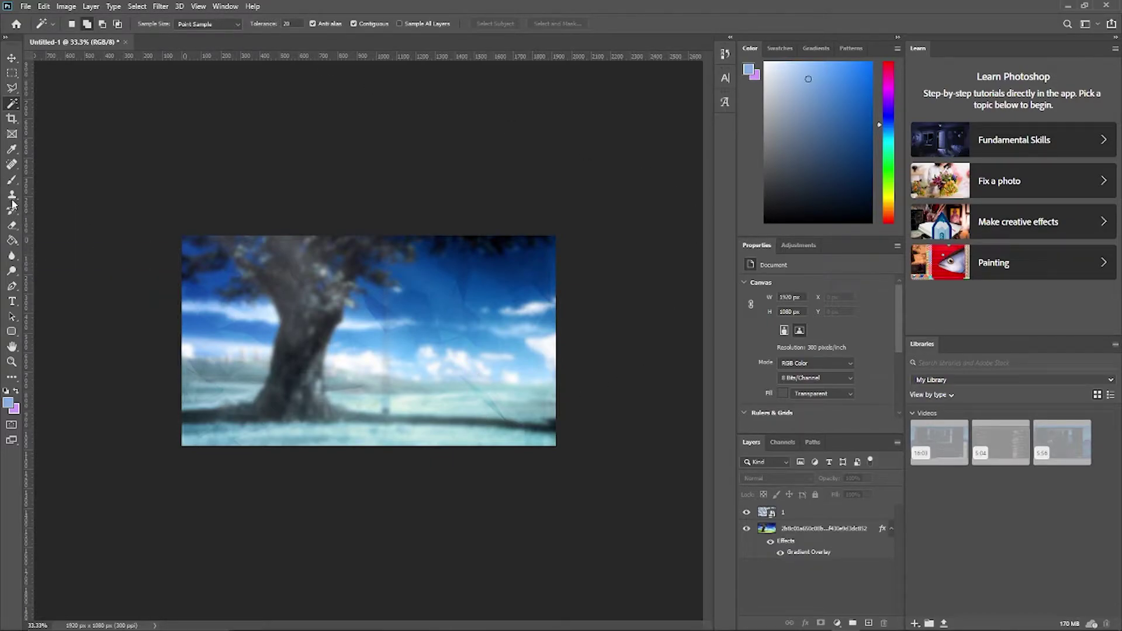
Step: Create a 1920 x 1080 px rectangle shape with the Rectangle Tool
click(14, 331)
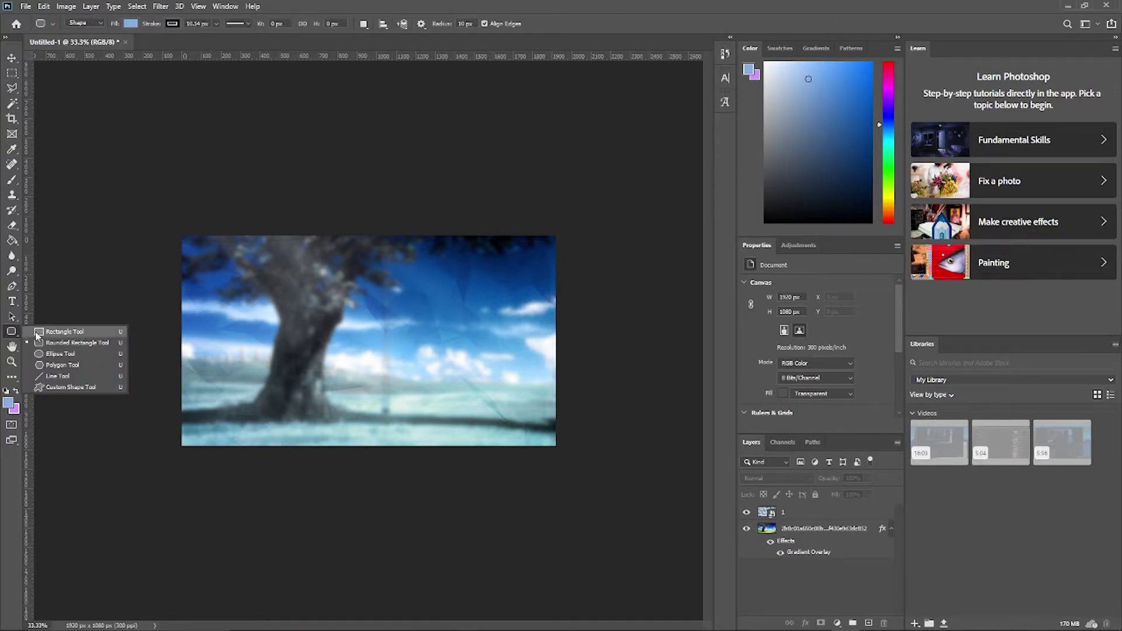
click(76, 332)
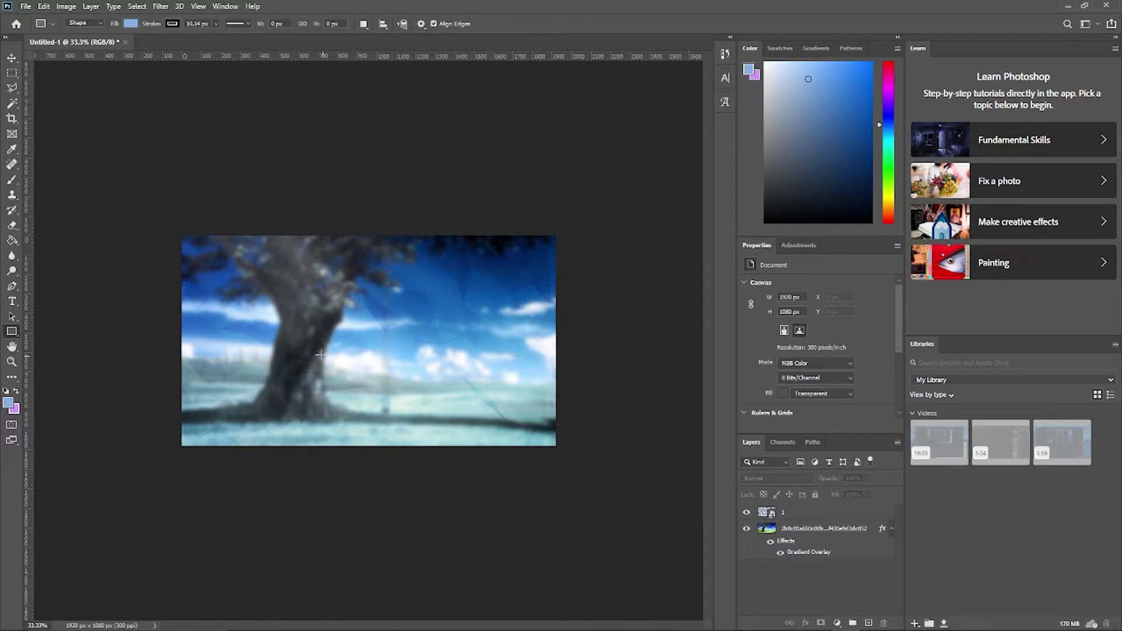
click(287, 307)
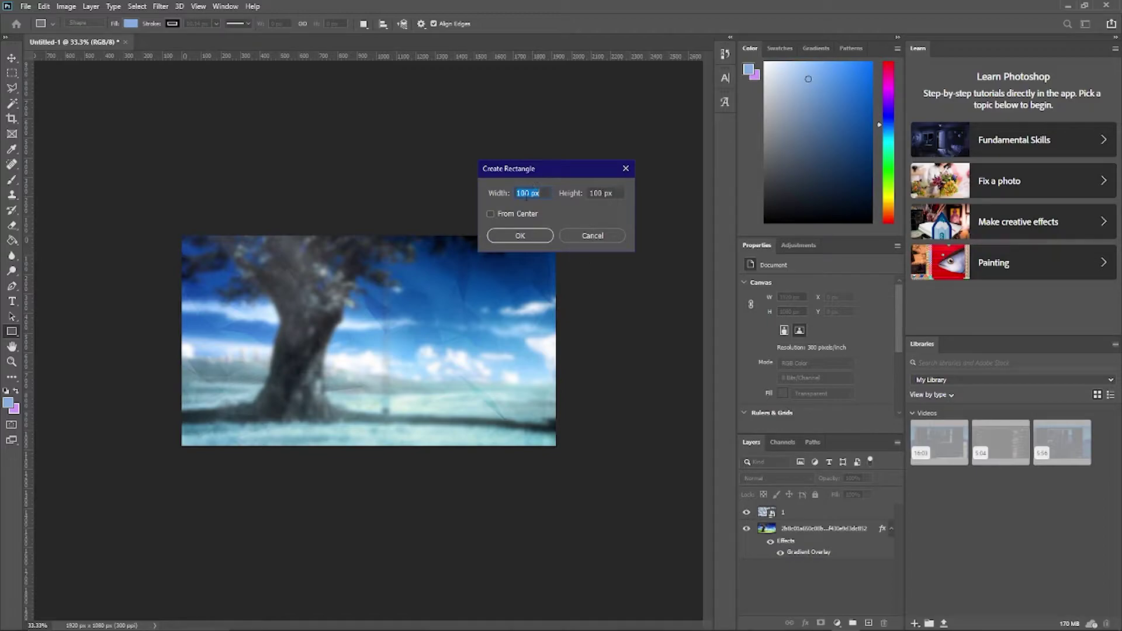
drag(530, 197, 506, 200)
text(192)
click(519, 236)
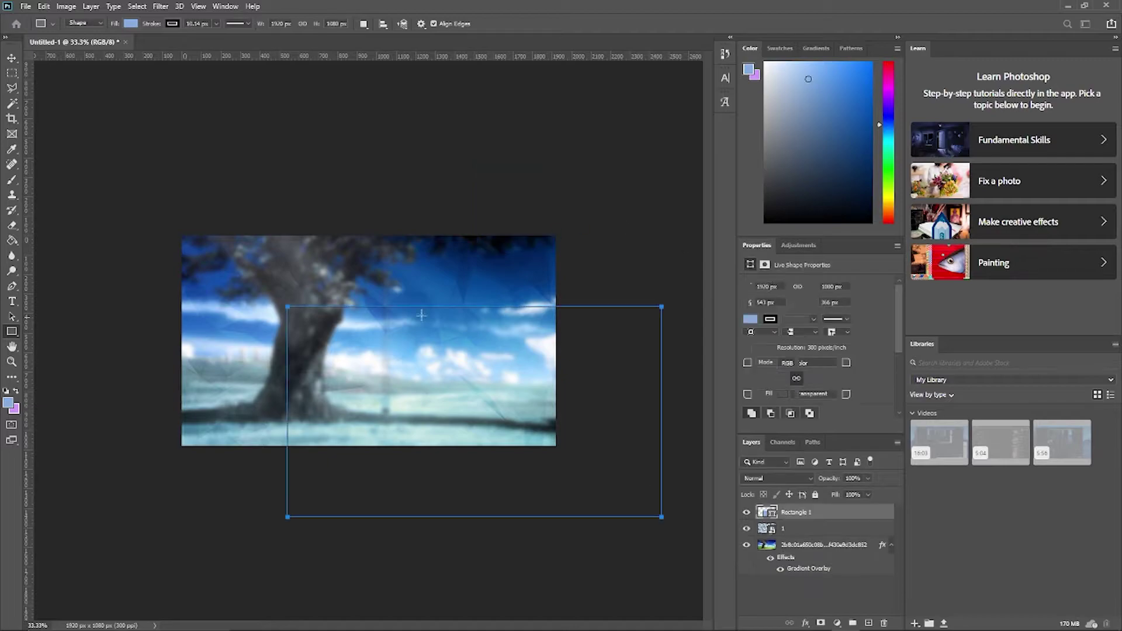
Step: Move the rectangle shape so that it covers the whole canvas
key(ctrl+t)
drag(438, 418, 369, 346)
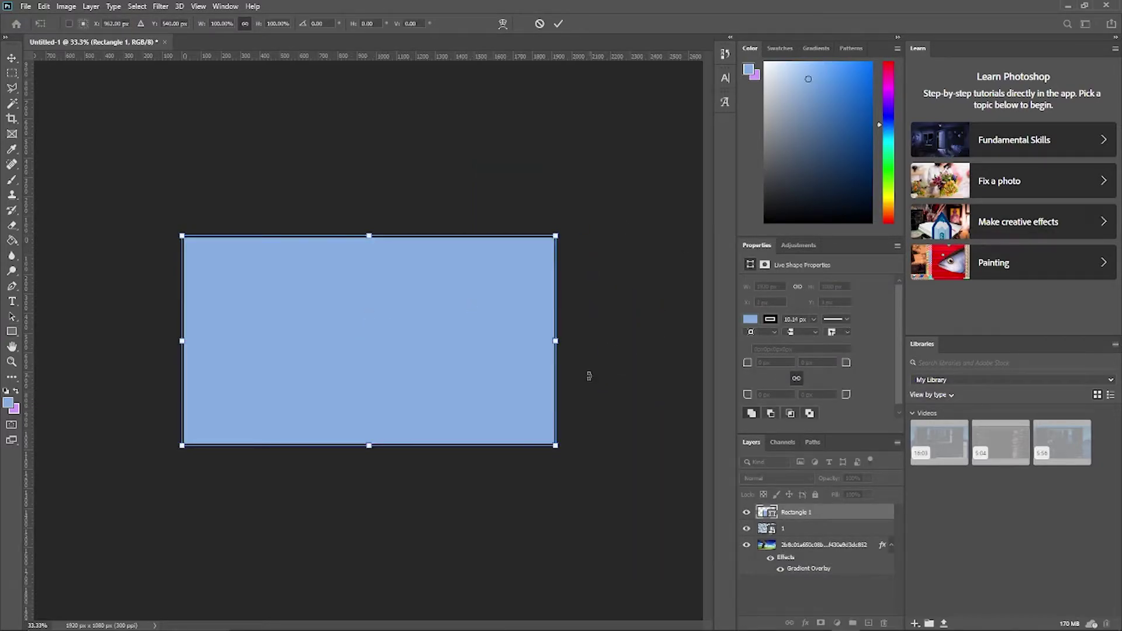
key(Return)
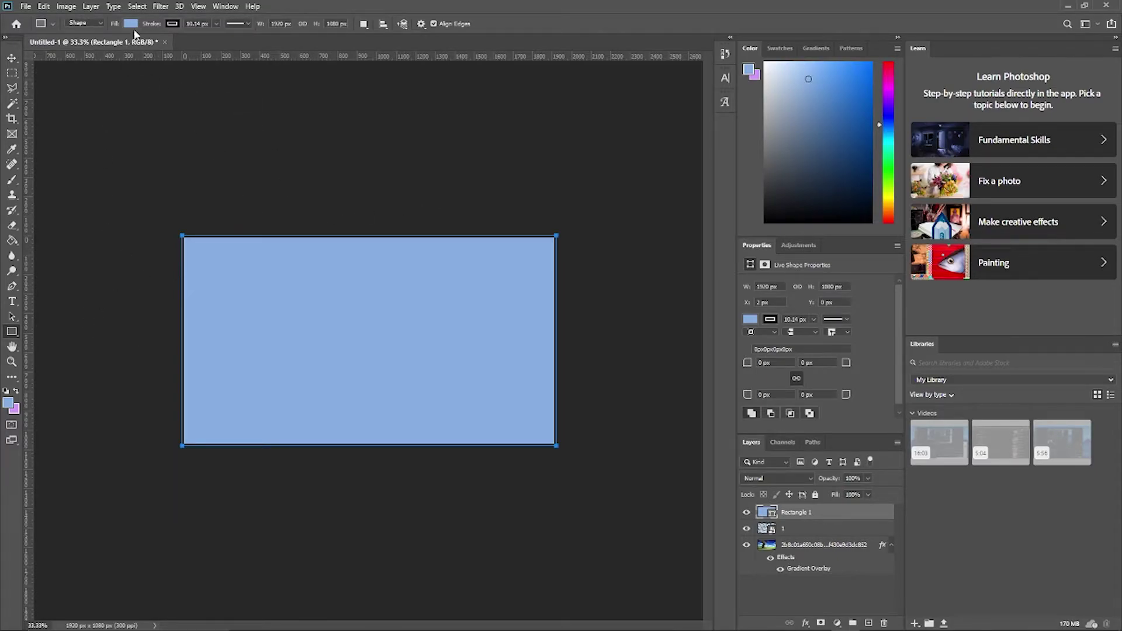
Step: Remove the rectangle's stroke and set its fill to black
click(172, 23)
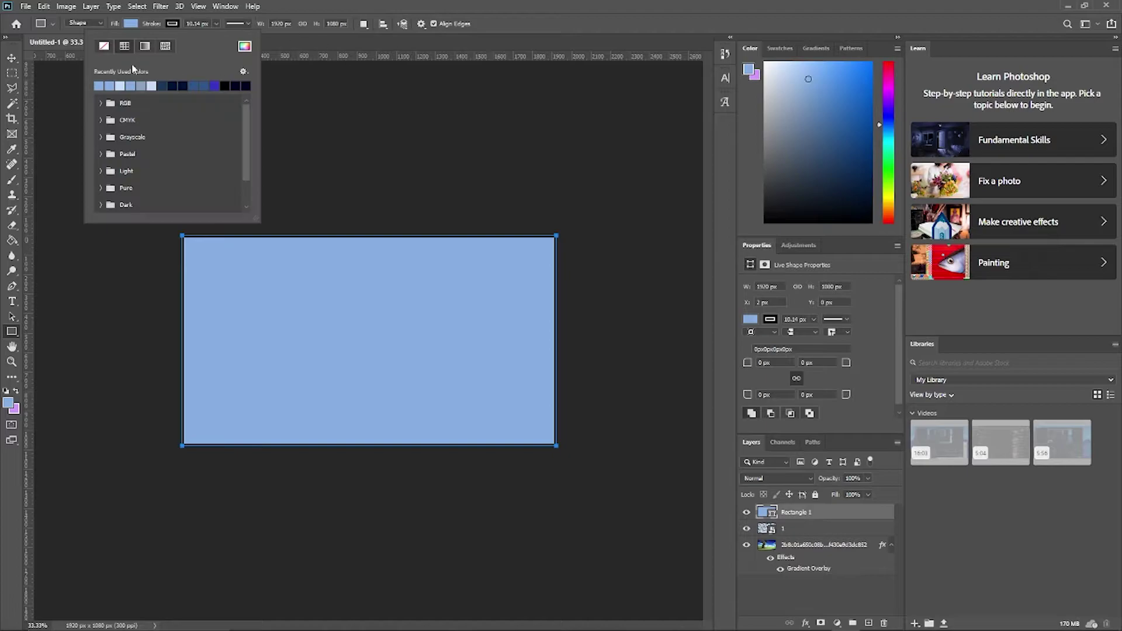
click(104, 46)
click(131, 23)
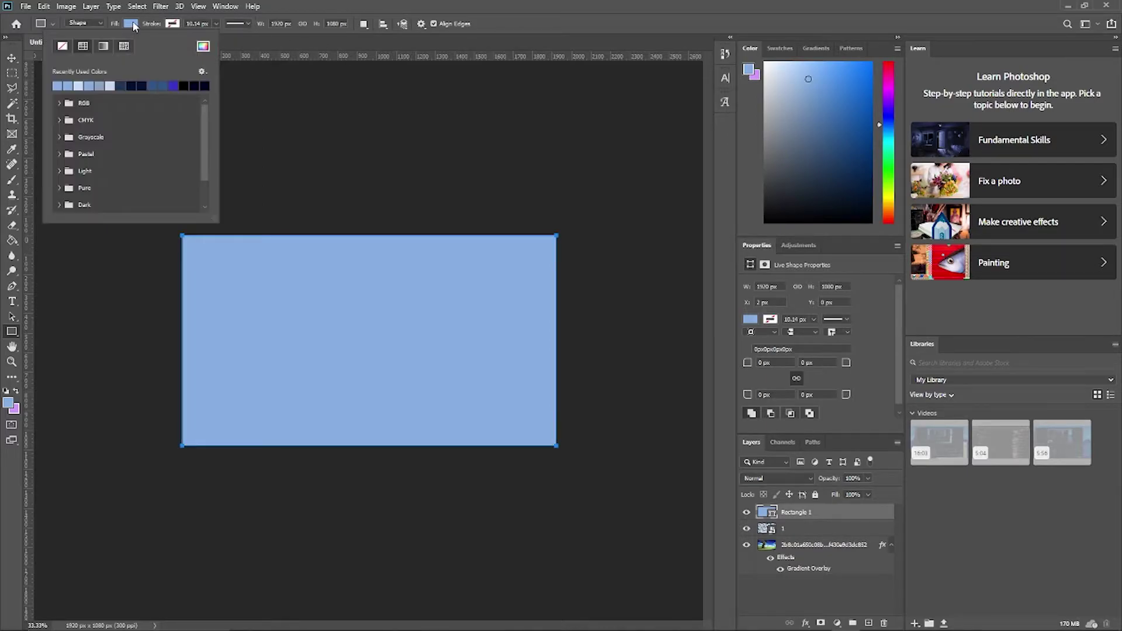
click(184, 86)
key(Escape)
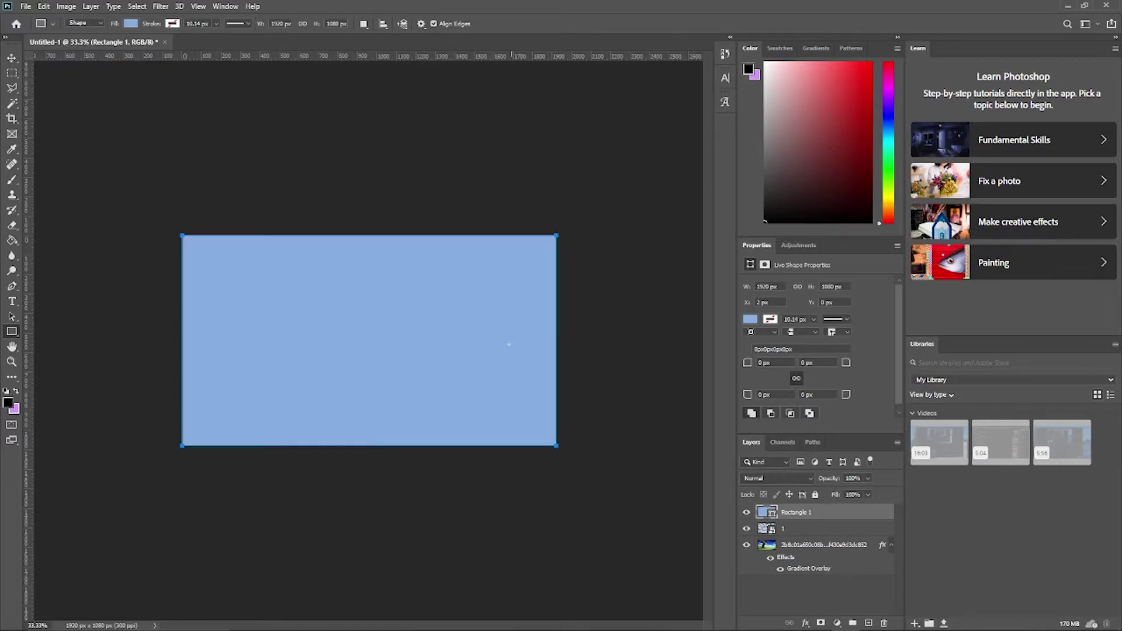
click(131, 24)
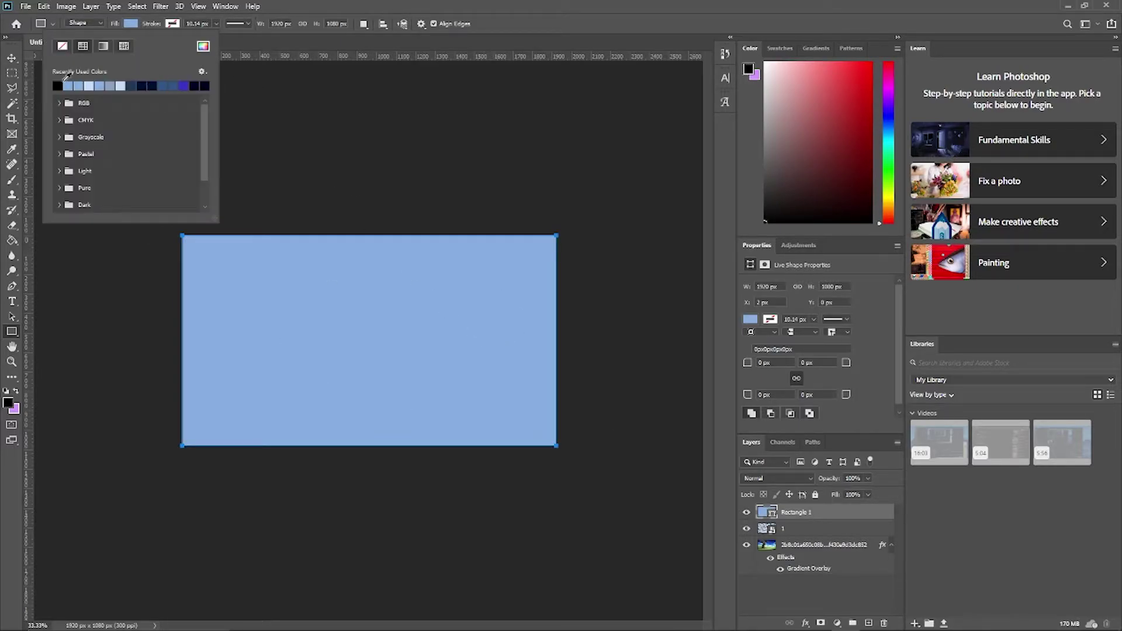
click(58, 86)
key(Return)
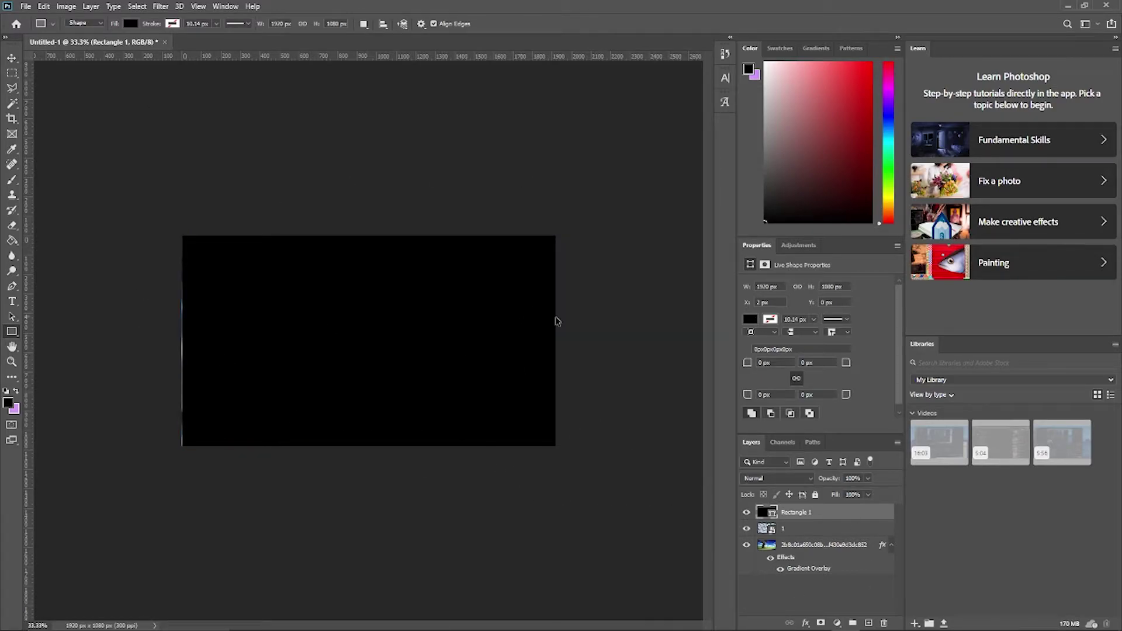
Step: Rasterize the black rectangle, scale it proportionally to about 58%, and place it near the canvas's upper-left corner
right_click(827, 511)
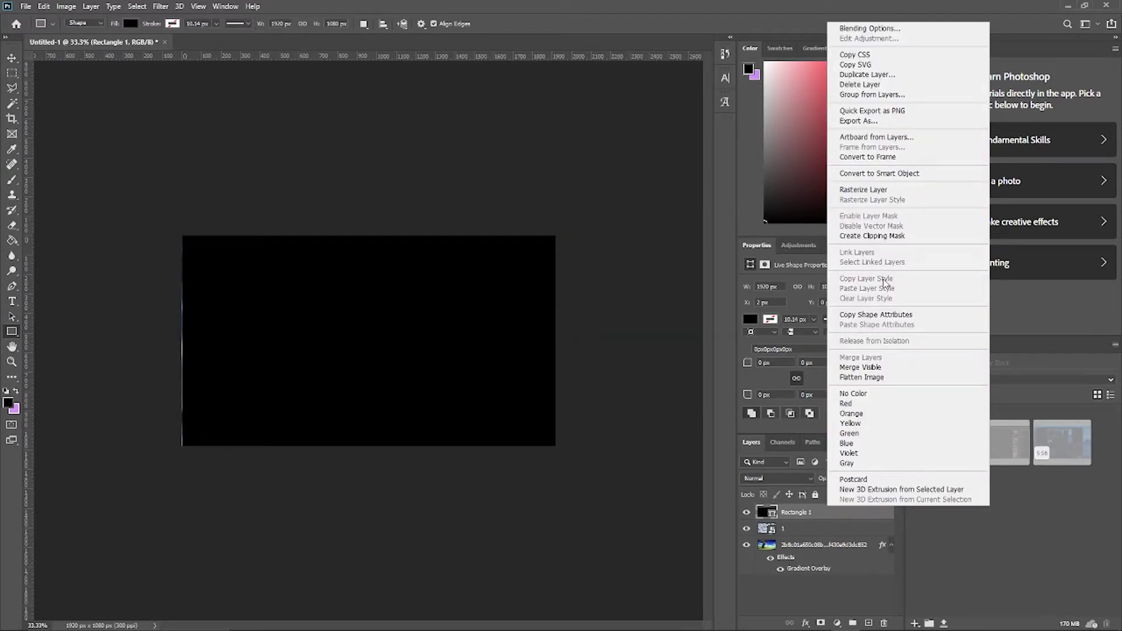
click(894, 194)
key(ctrl+t)
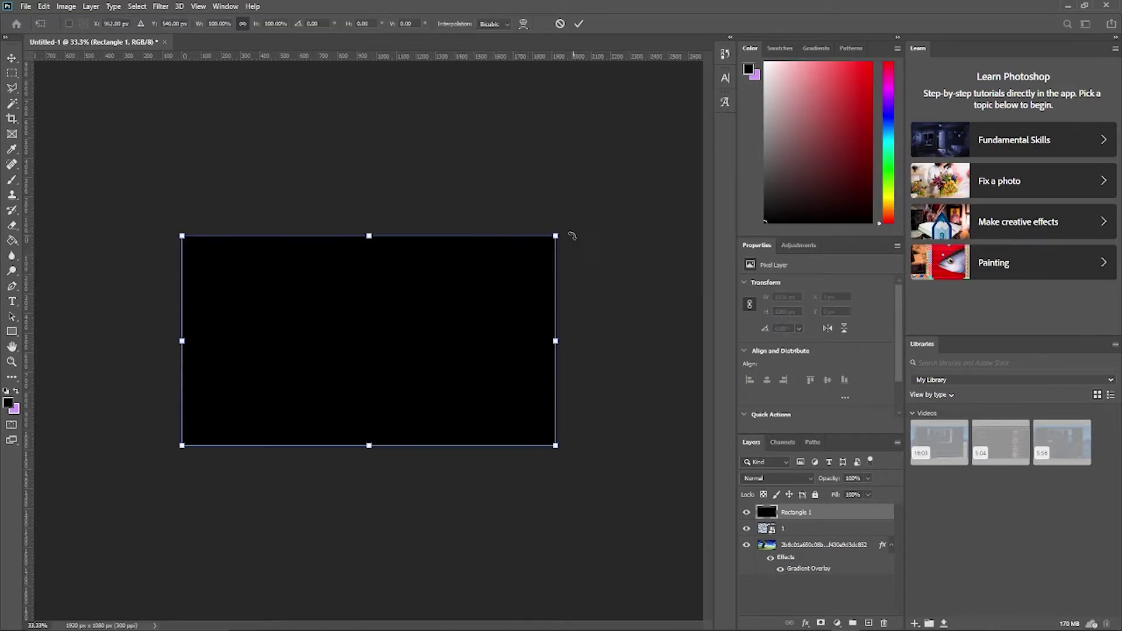
drag(555, 236, 401, 321)
drag(325, 375, 337, 298)
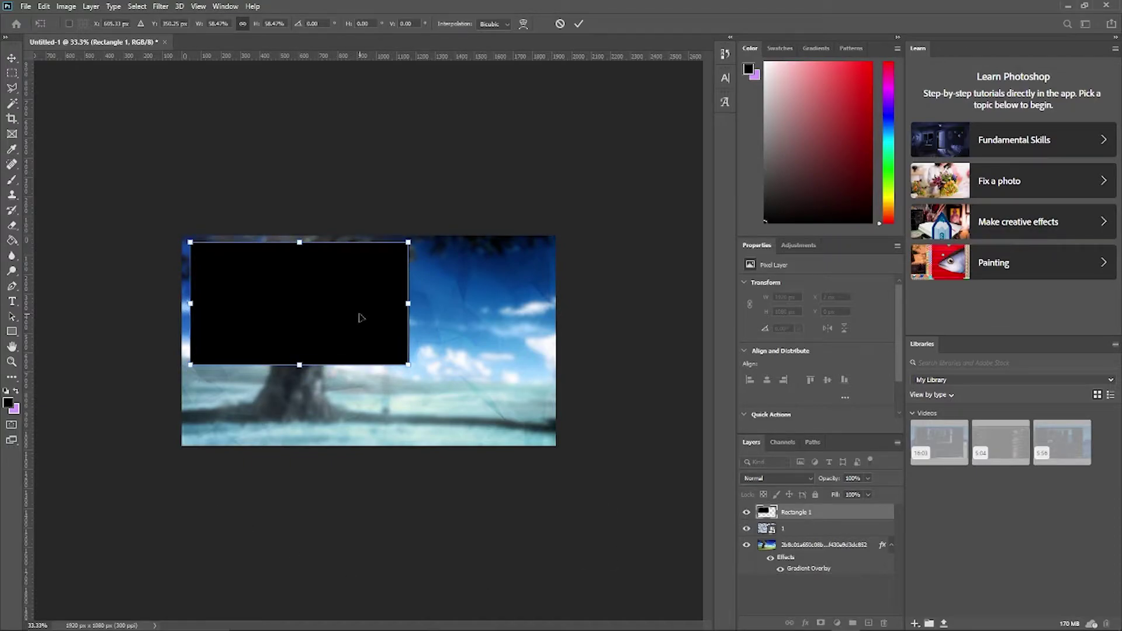
Step: Nudge the black rectangle left and up to X 26 px and Y 26 px
key(Left)
key(Left)
key(Left)
key(Left)
key(Left)
key(Left)
key(Left)
key(Left)
key(Left)
key(Left)
key(Left)
key(Left)
key(Left)
key(Left)
key(Left)
key(Left)
key(Left)
key(Left)
key(Up)
key(Up)
key(Up)
key(Up)
key(Up)
key(Up)
key(Up)
key(Up)
key(Up)
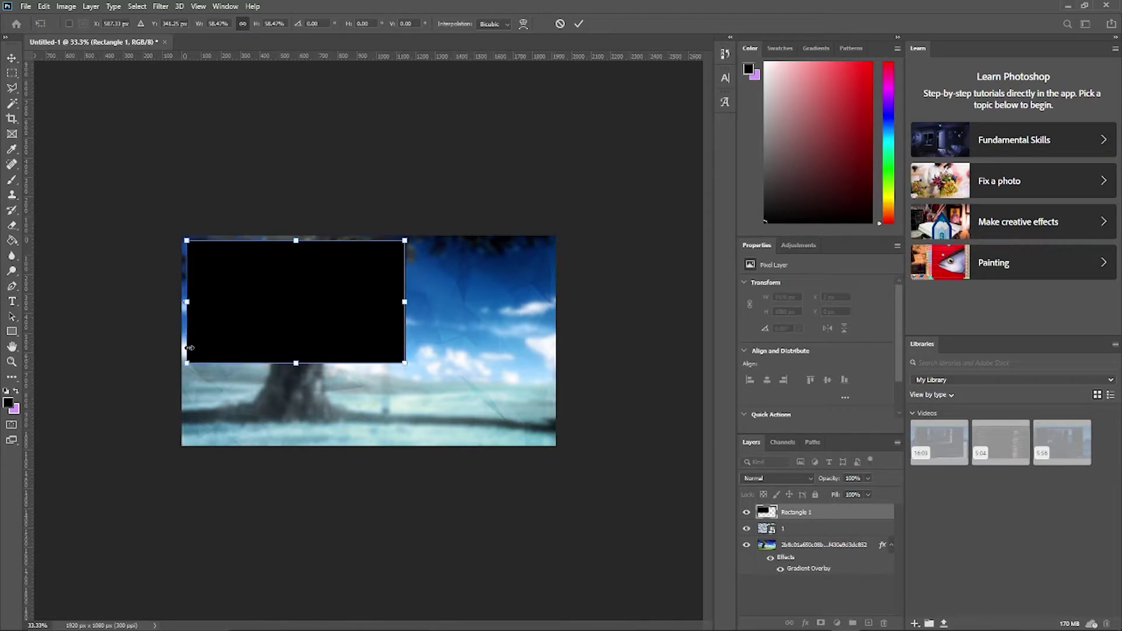
key(u)
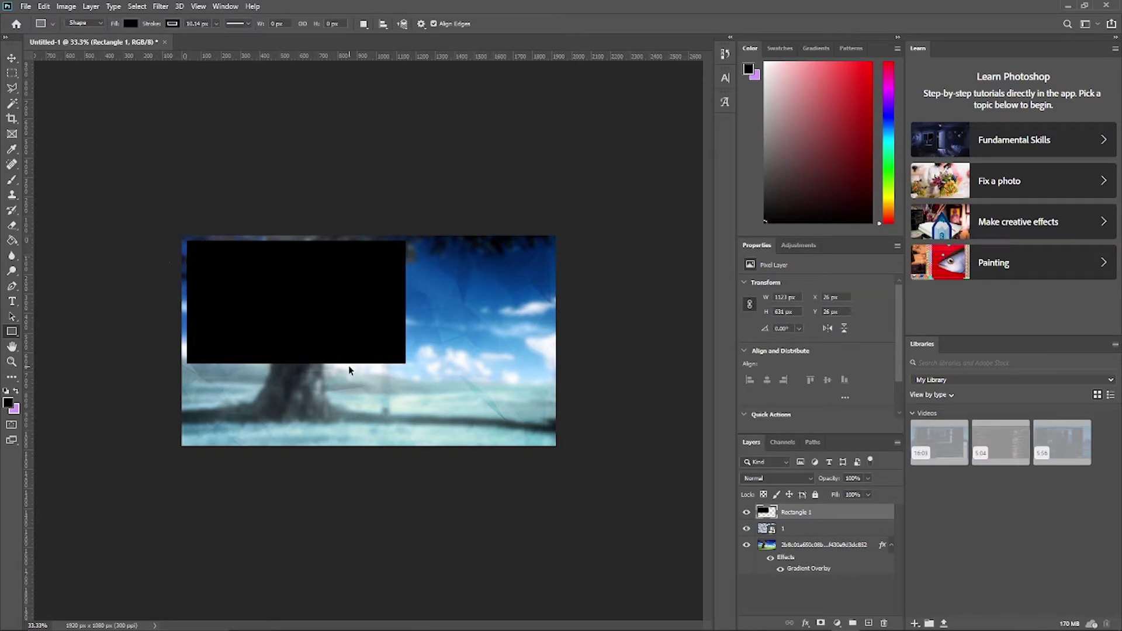
Step: Enlarge the black rectangle from its upper-left corner to about 1554 x 873 px
key(ctrl+t)
drag(405, 363, 492, 411)
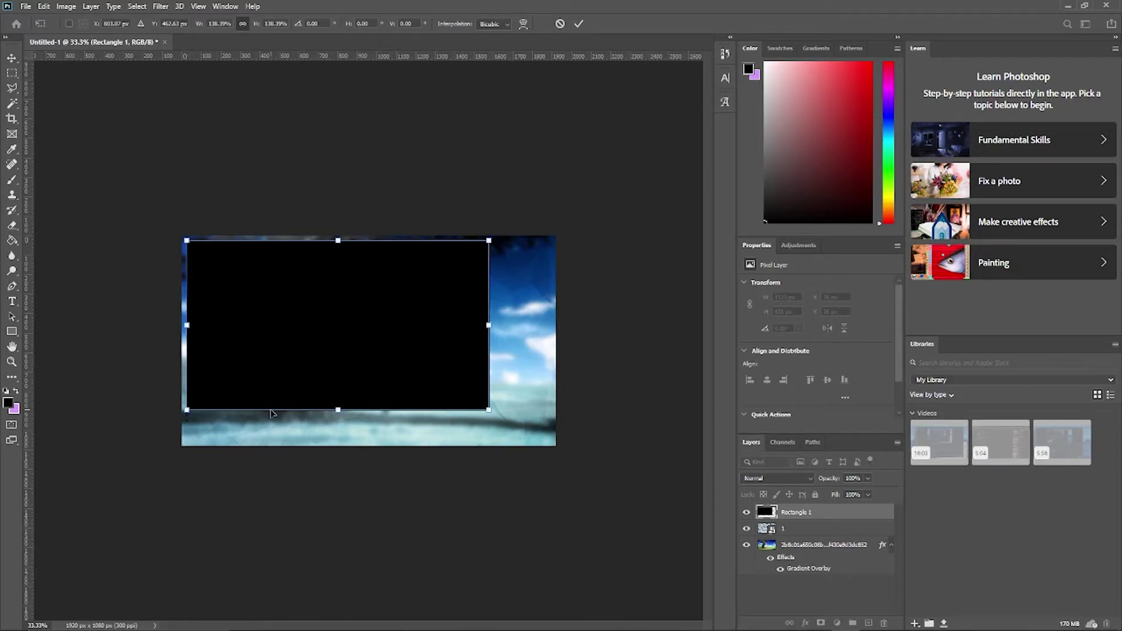
key(Return)
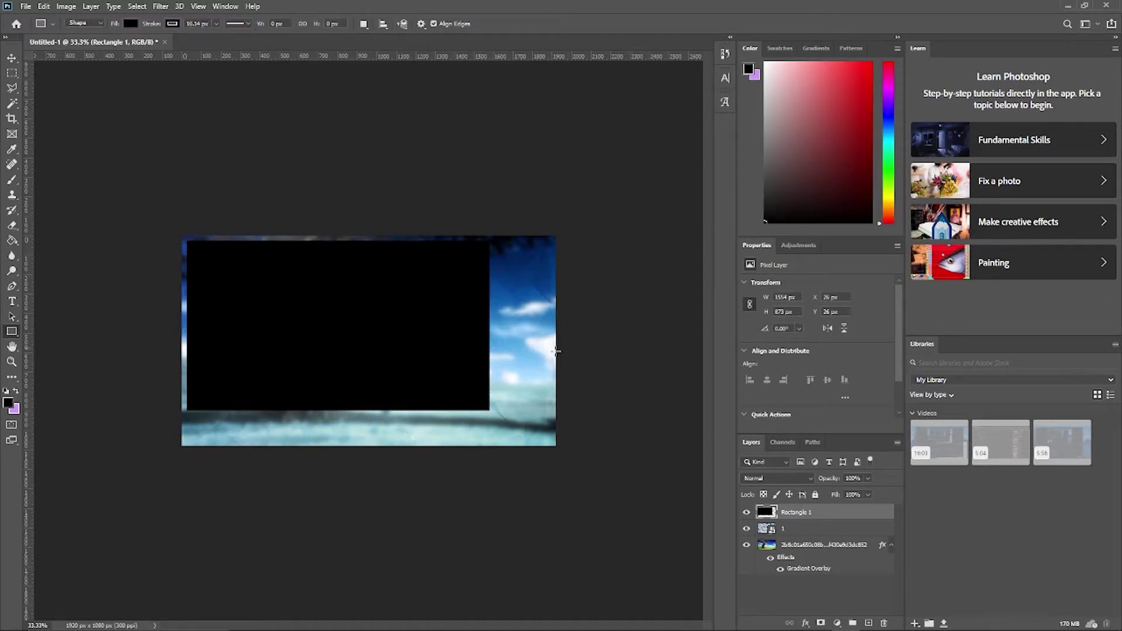
Step: Duplicate the black rectangle, scale the copy to about 680 x 382 px, and place it near the canvas's lower-right corner
key(ctrl+j)
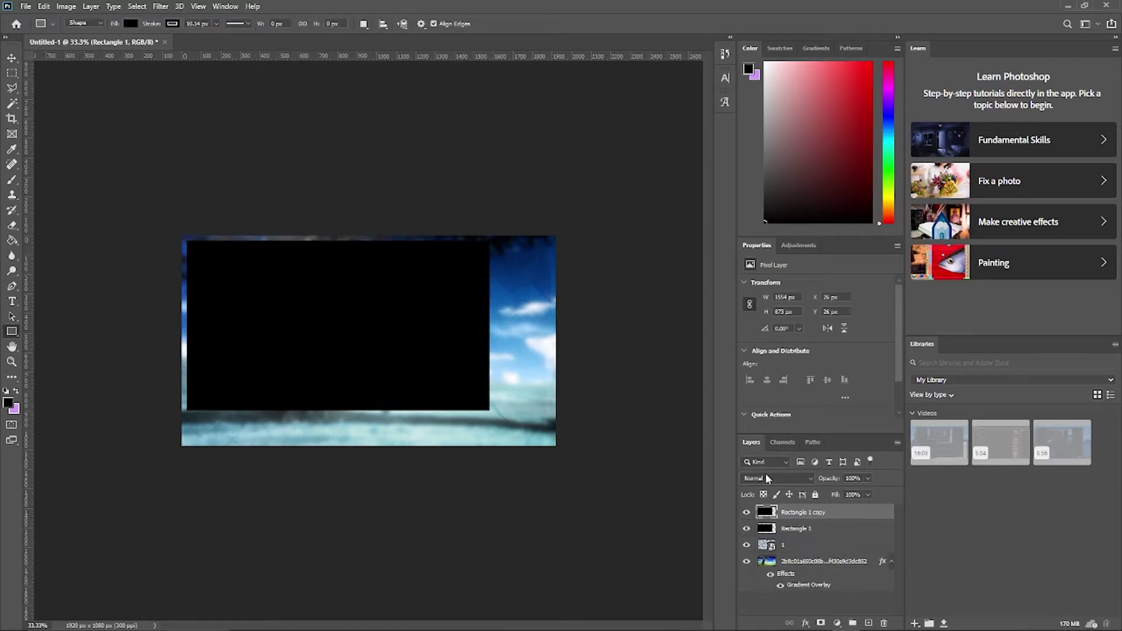
key(ctrl+t)
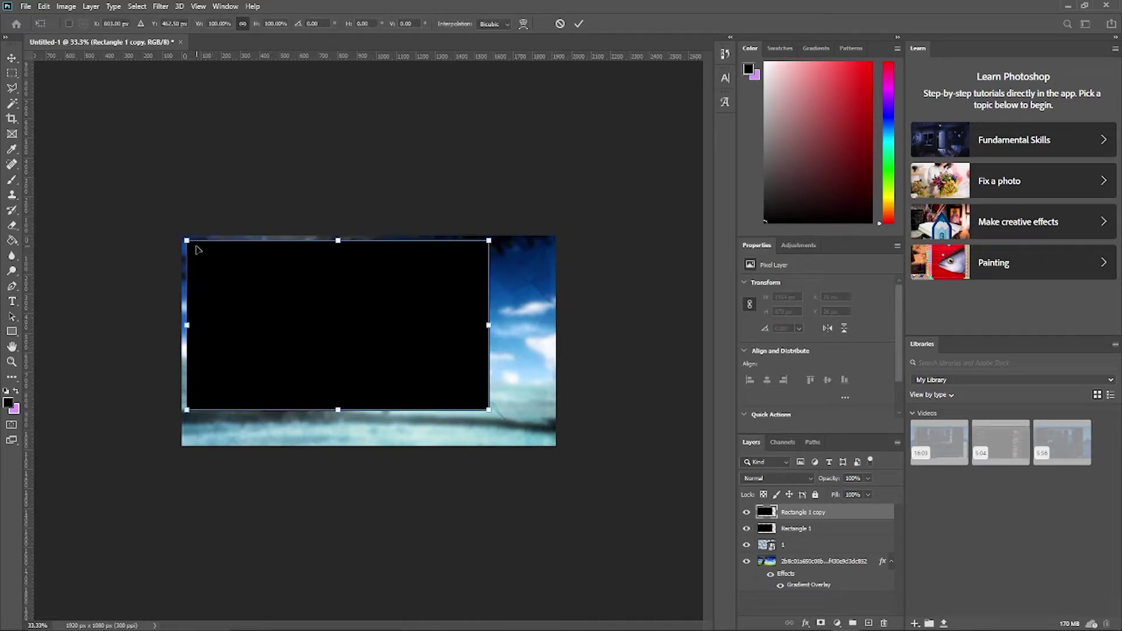
drag(187, 240, 365, 319)
drag(447, 366, 505, 397)
key(u)
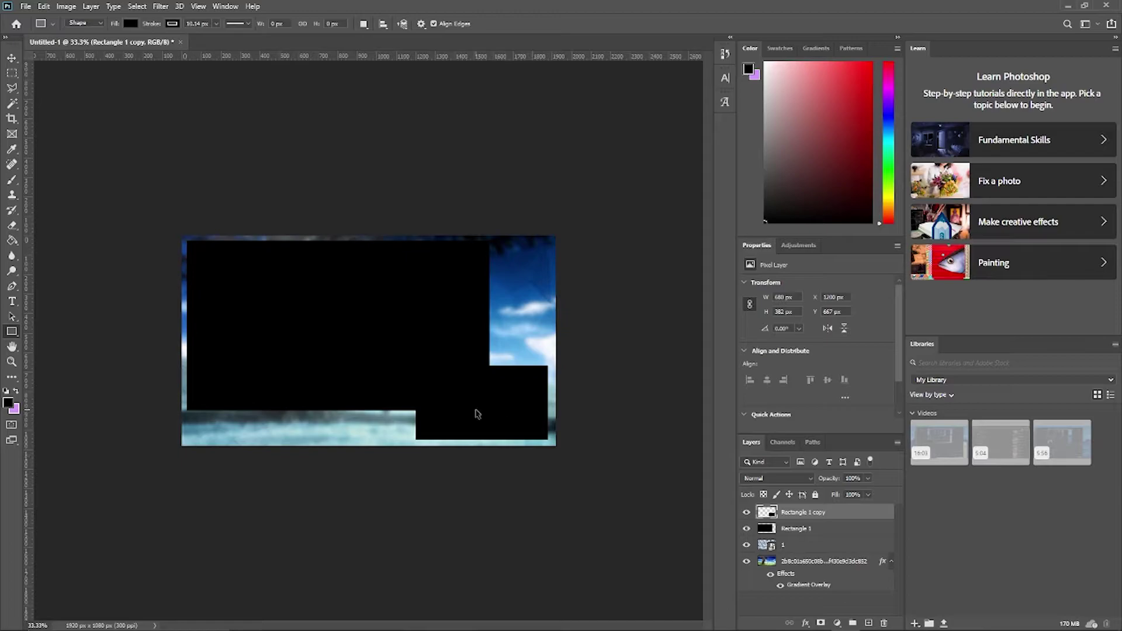
Step: Shift the smaller rectangle slightly right, then narrow it from its left side to about 85% of its width
key(ctrl+t)
mouse_move(469, 400)
mouse_down()
mouse_move(415, 403)
mouse_move(457, 403)
mouse_move(450, 411)
mouse_up()
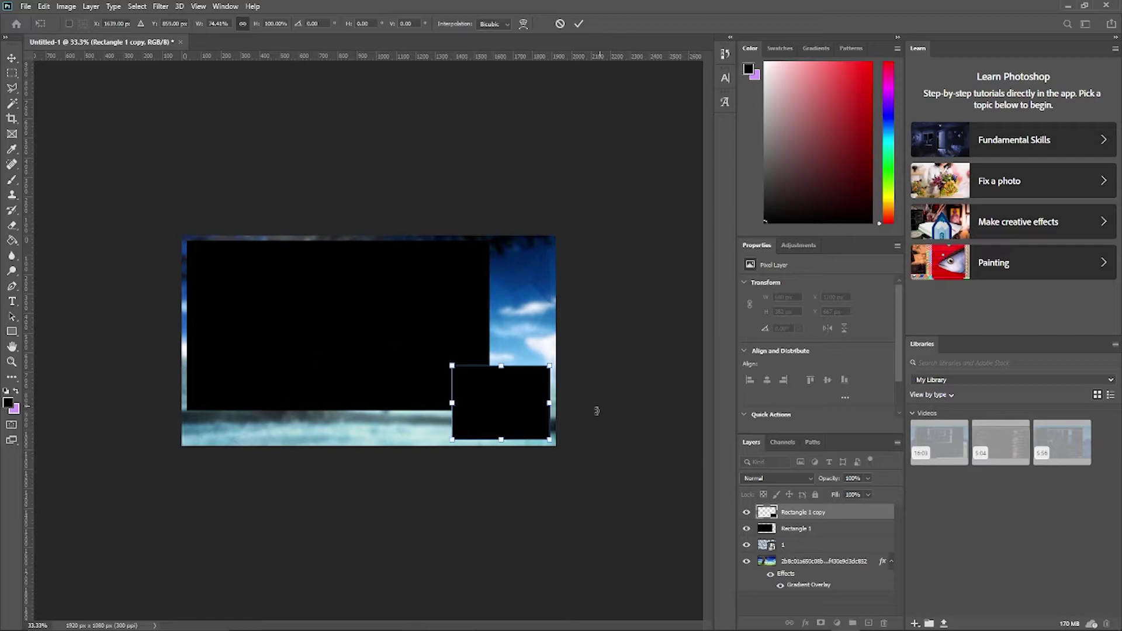
key(ctrl+z)
key(u)
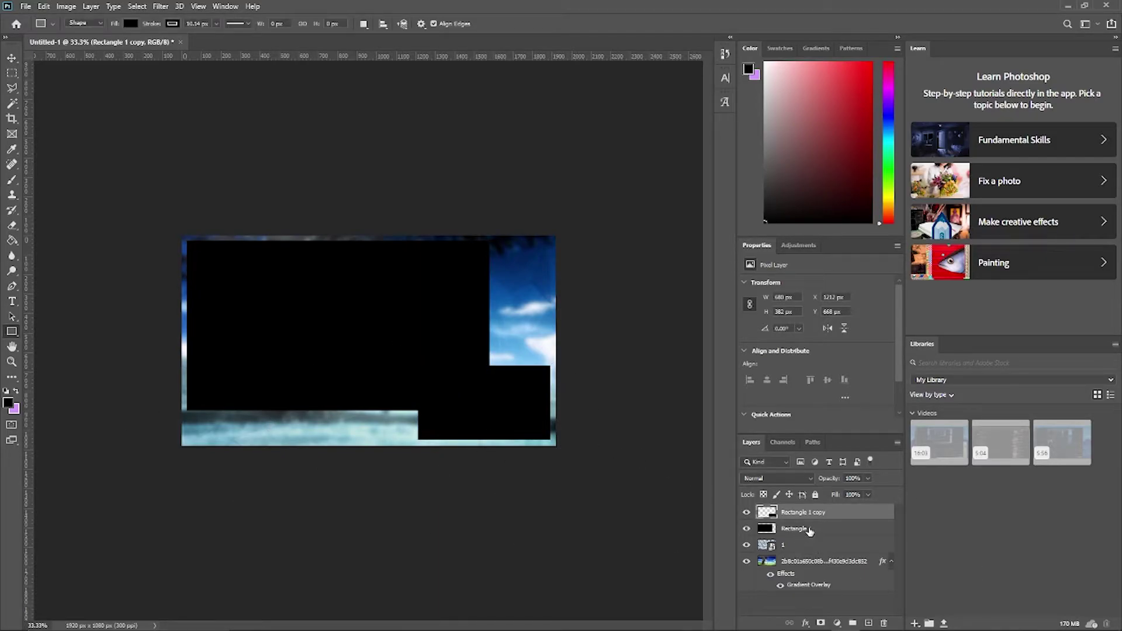
key(ctrl+t)
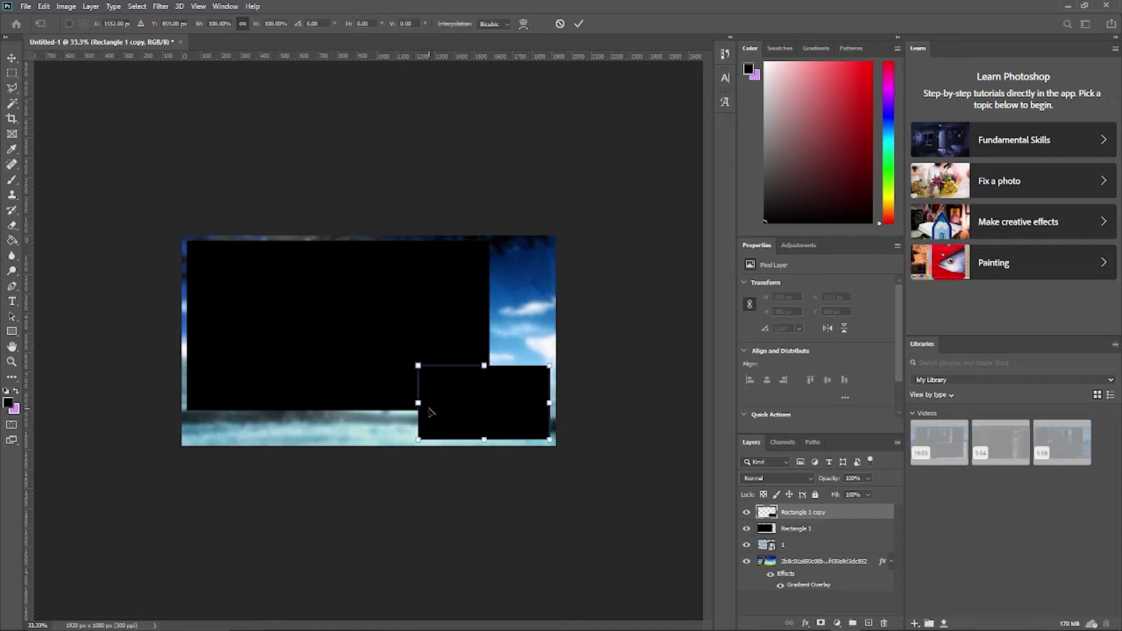
drag(418, 403, 438, 404)
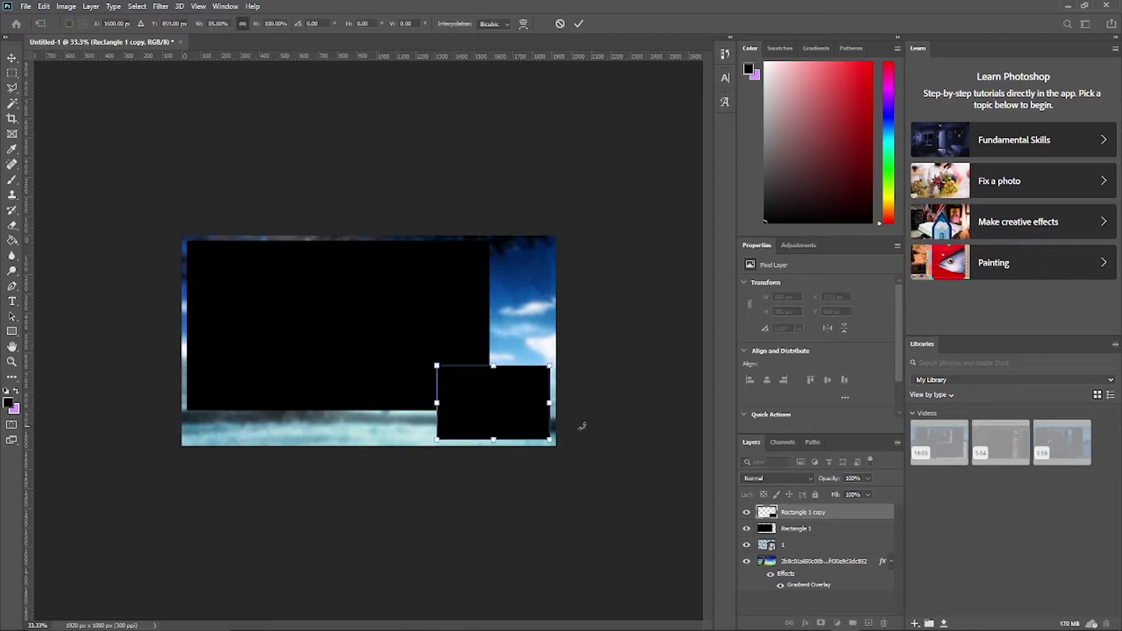
key(u)
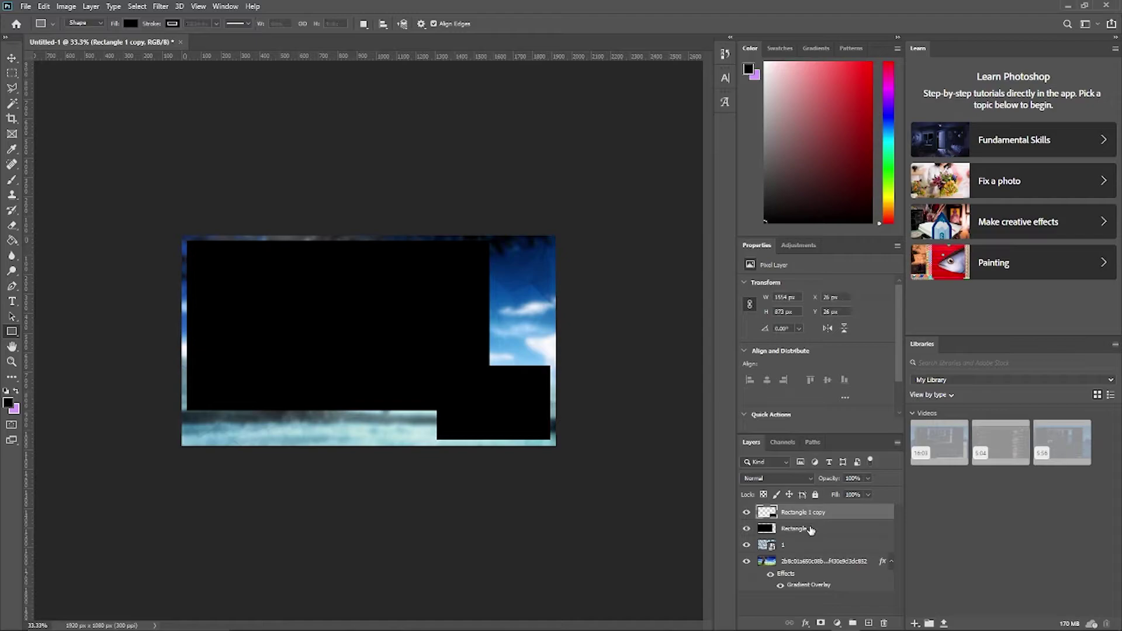
Step: Scale the large rectangle proportionally from its lower-right corner down to about 1509 x 848 px
click(809, 528)
key(ctrl+t)
drag(489, 411, 481, 404)
key(Return)
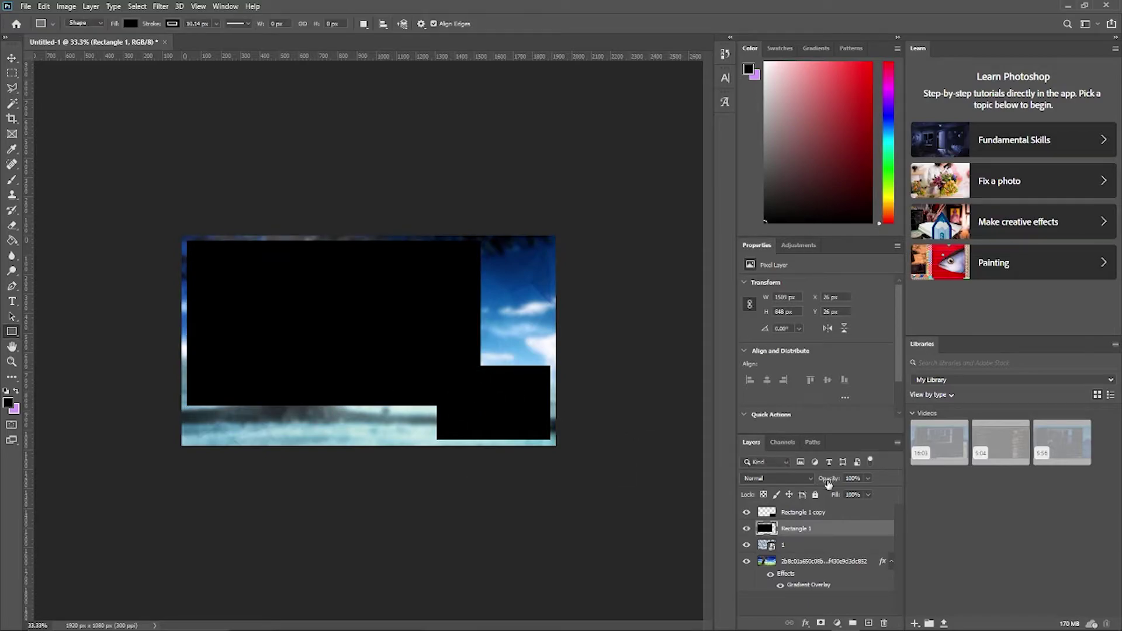
Step: Scale the smaller rectangle proportionally from its upper-left corner down to about 499 x 326 px
click(787, 517)
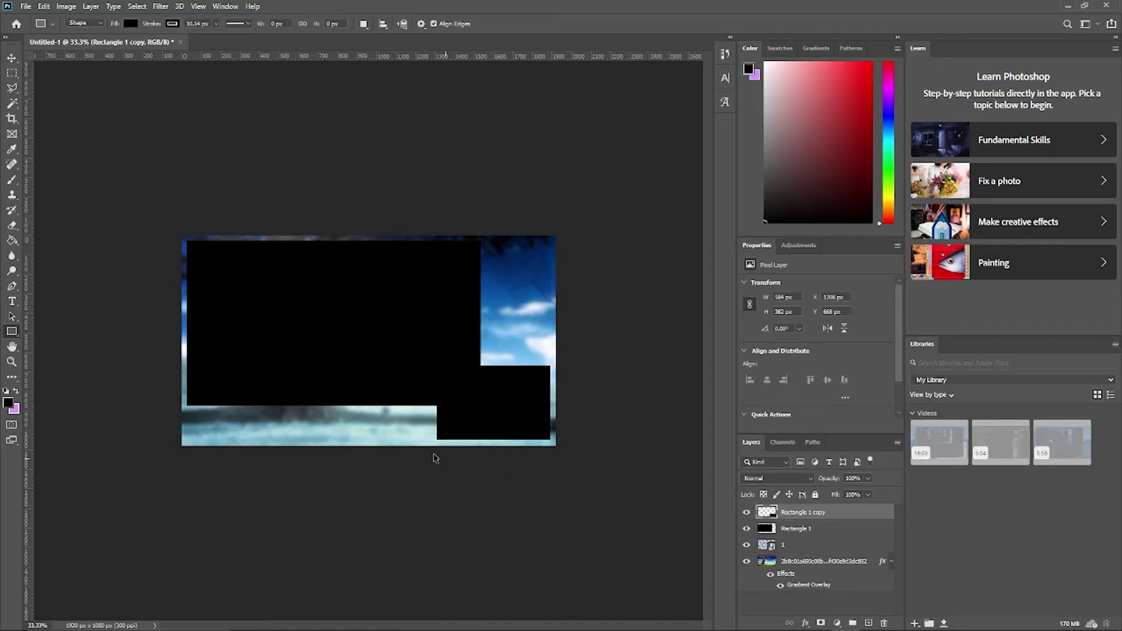
key(ctrl+t)
drag(437, 366, 453, 376)
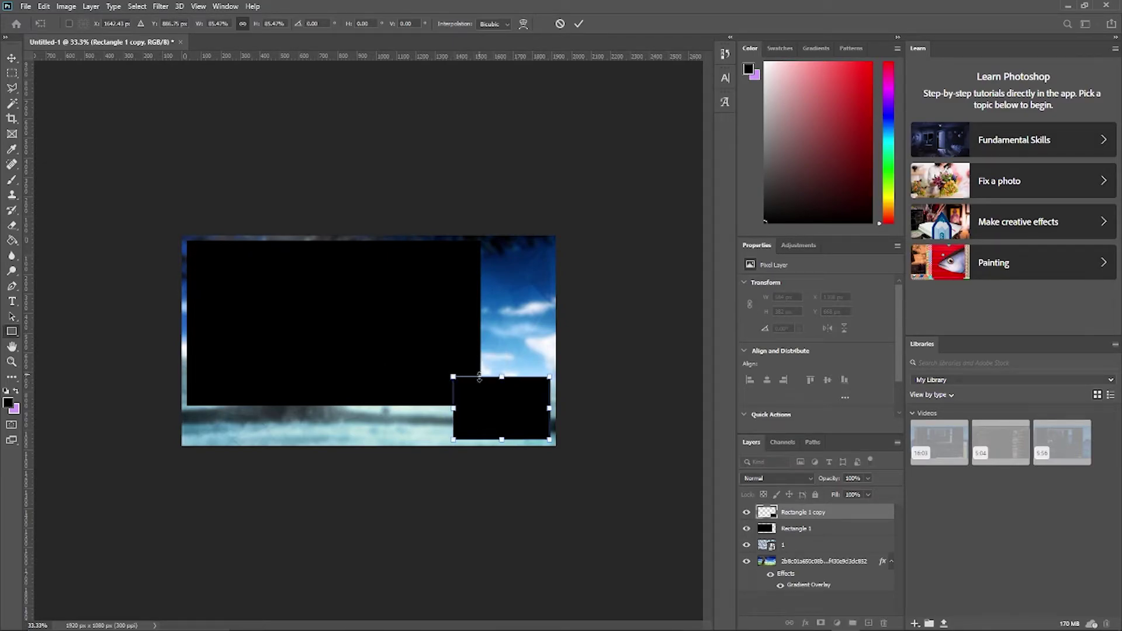
key(Return)
Step: Shrink the large rectangle slightly from its lower-right corner to about 1497 x 841 px
click(795, 528)
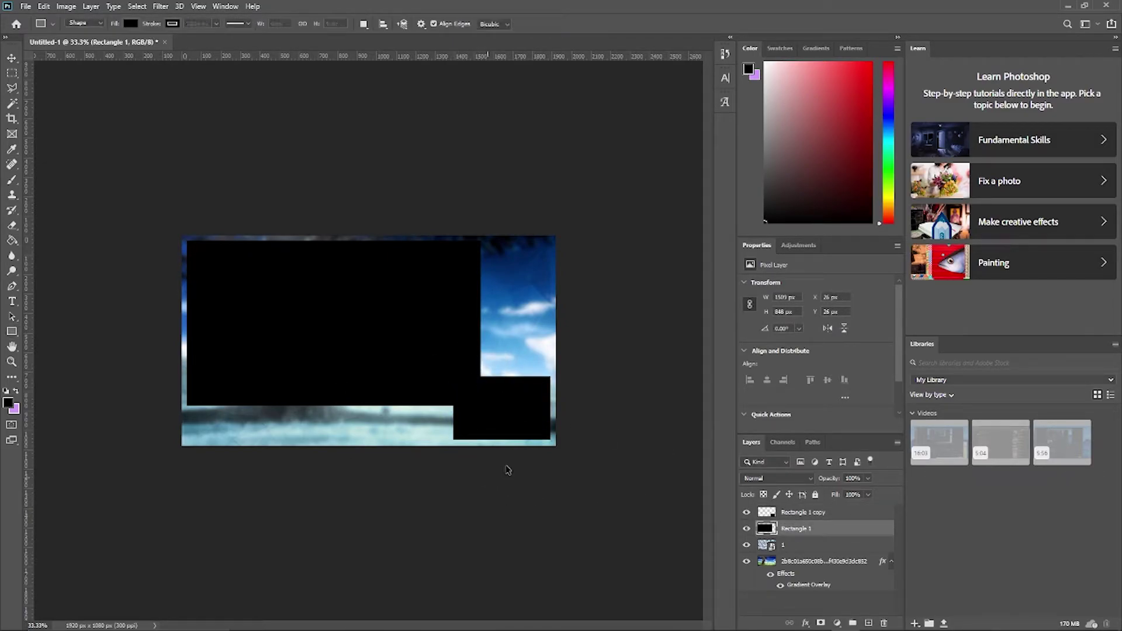
key(ctrl+t)
drag(480, 404, 478, 404)
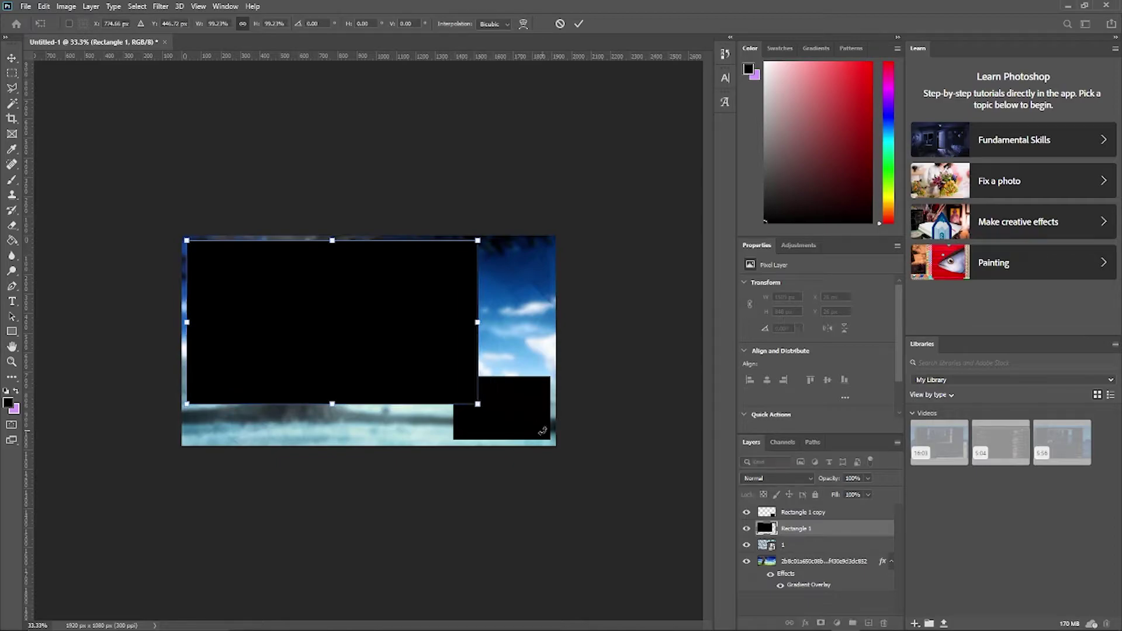
key(Return)
Step: Add a Stroke layer style to the large rectangle with a size of 4 px and the dark blue color #231f8f
click(801, 512)
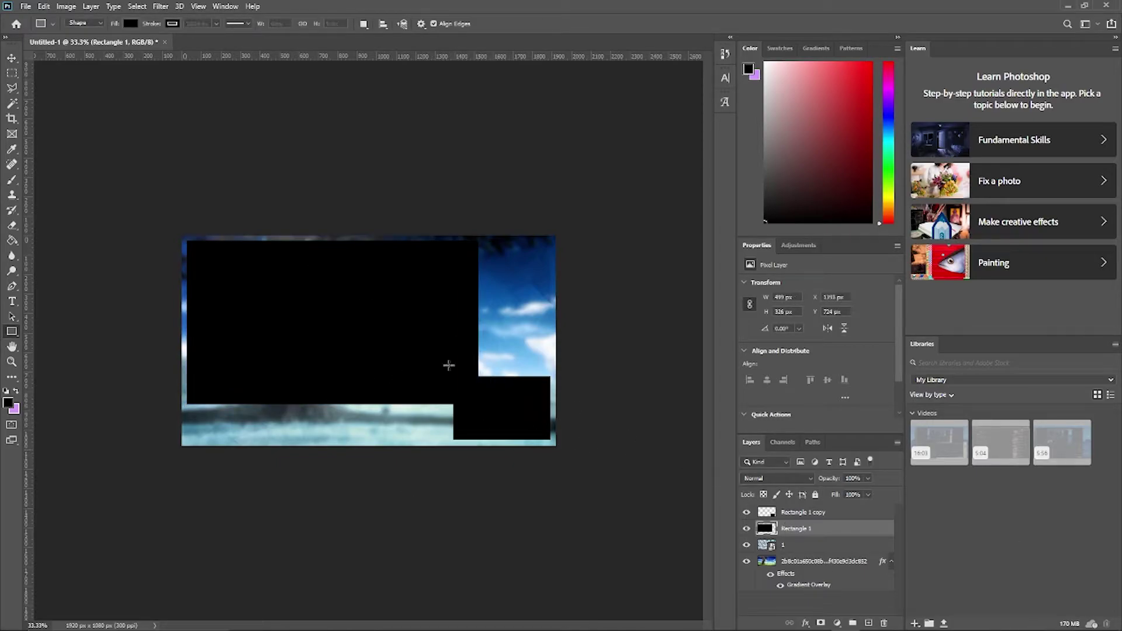
click(836, 529)
click(807, 623)
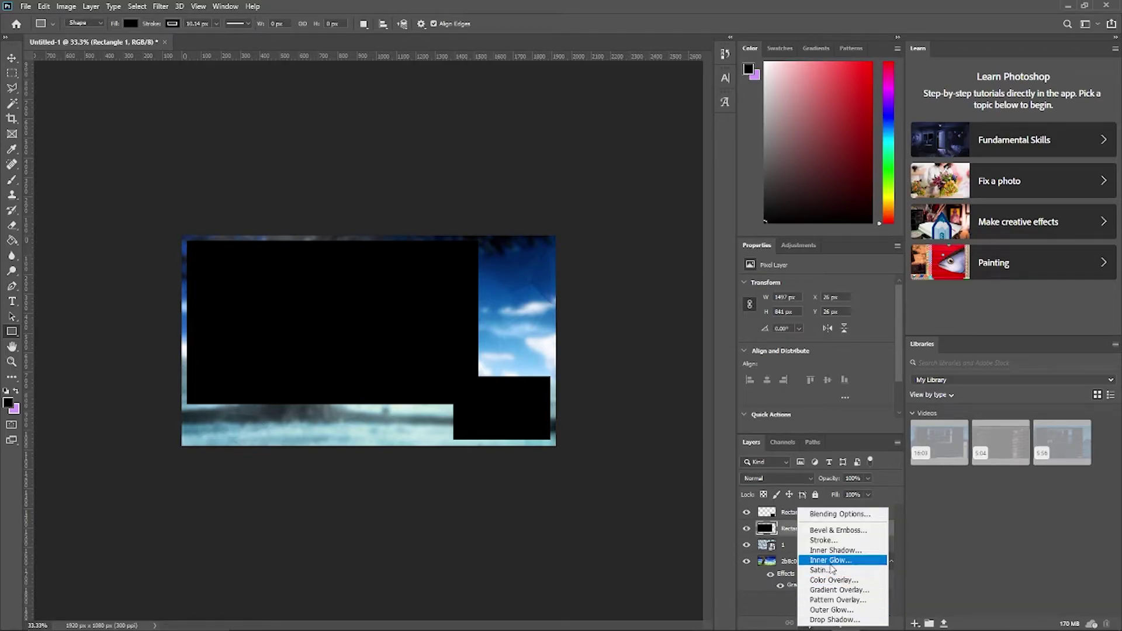
click(860, 542)
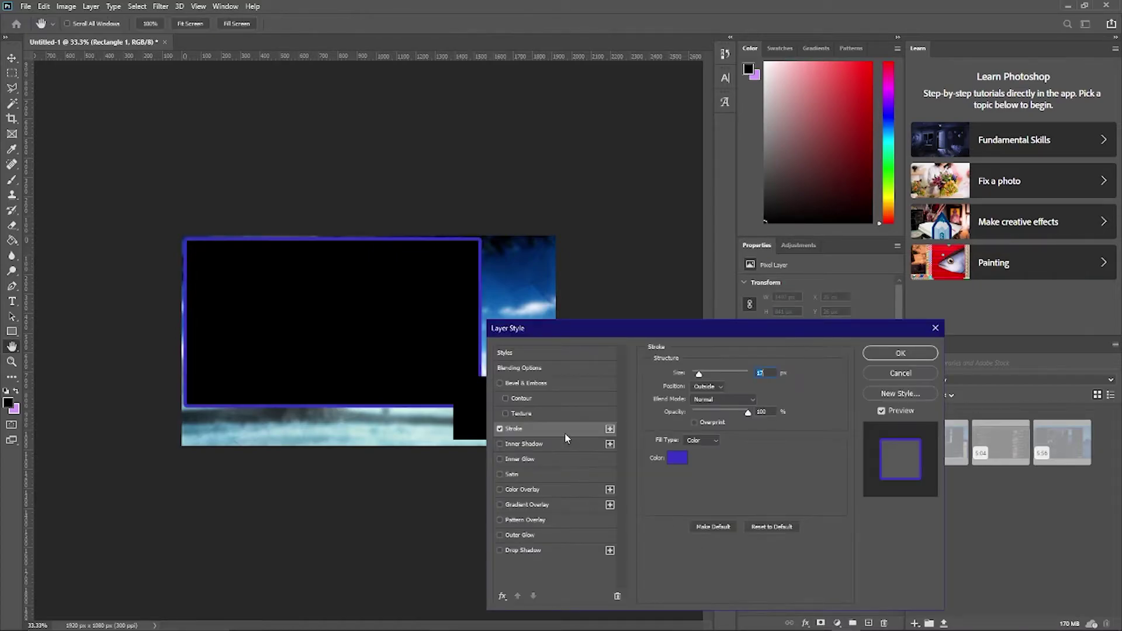
text(4)
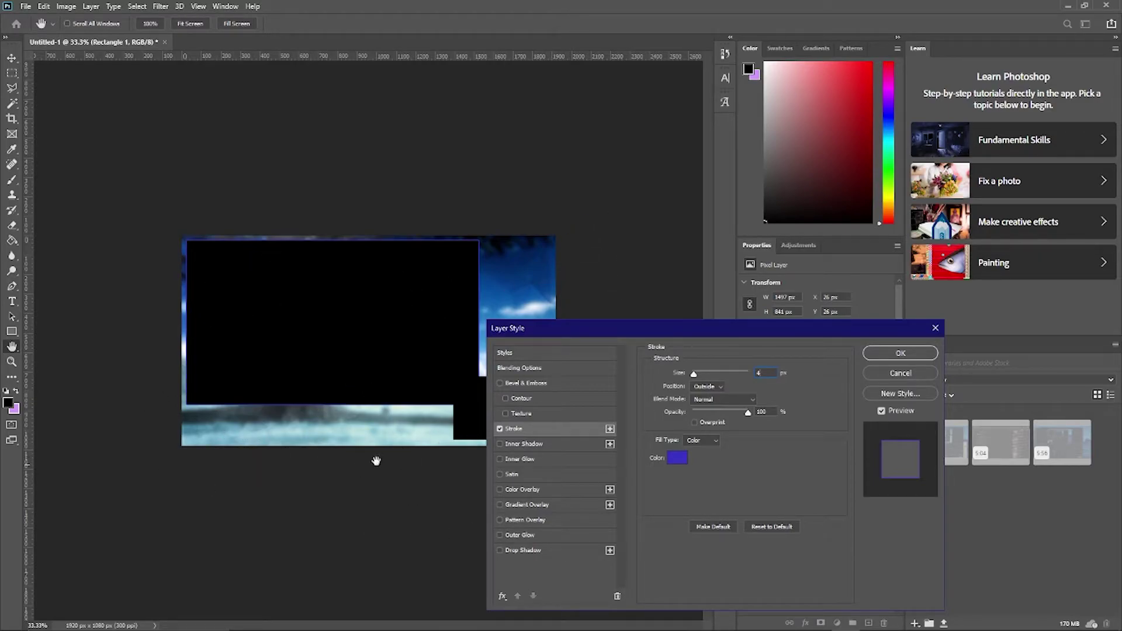
click(675, 459)
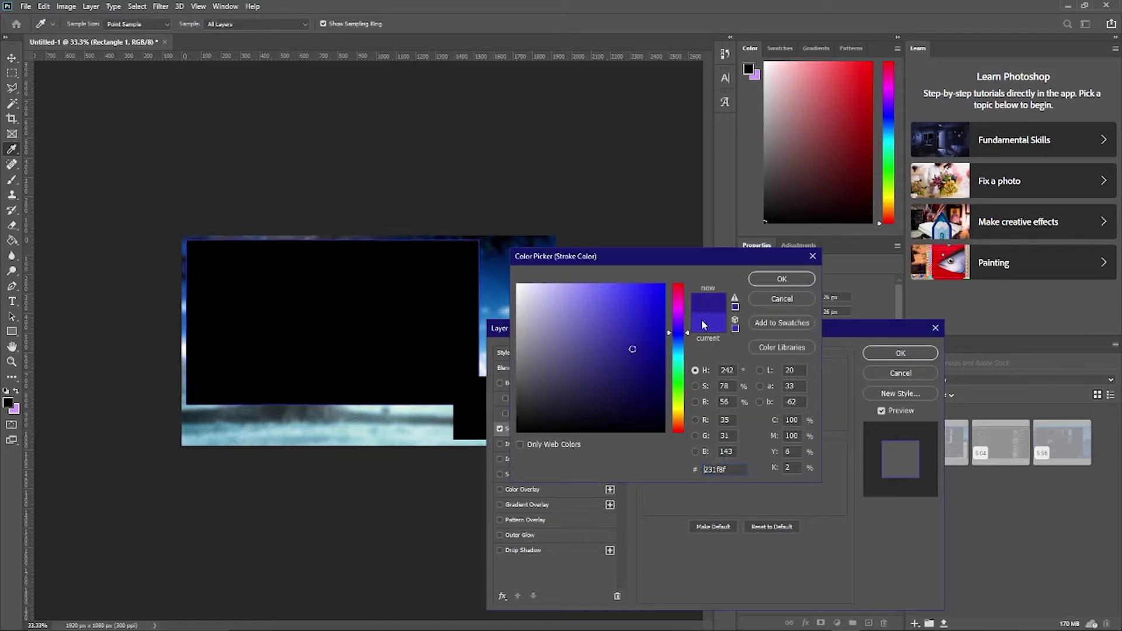
click(776, 280)
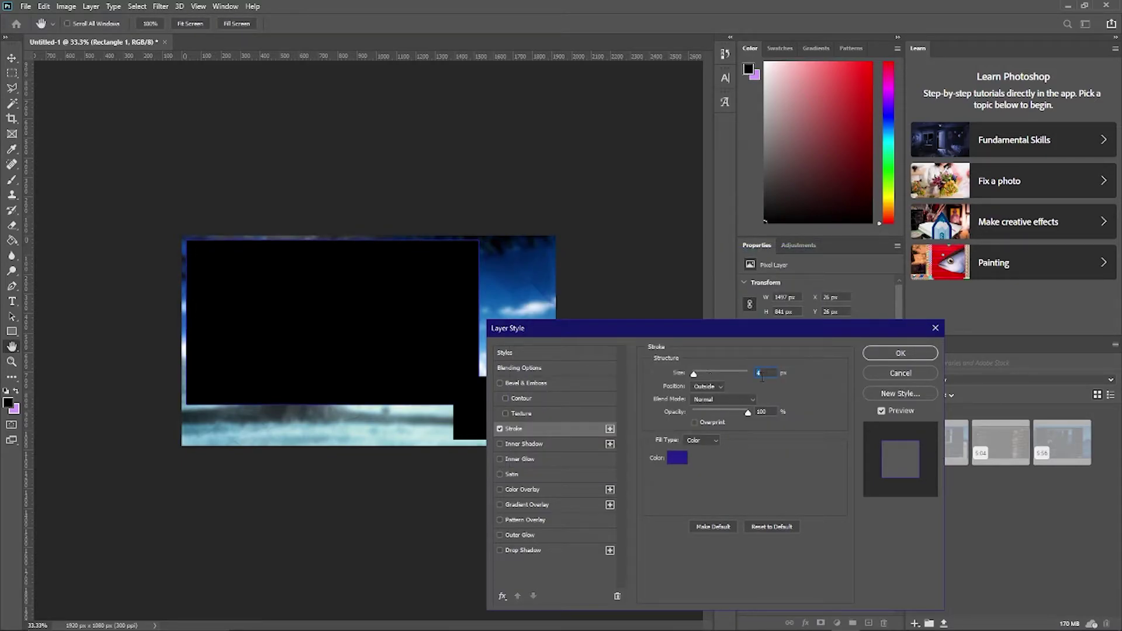
Step: Set the large rectangle's stroke size to 7 px and keep its position at Outside
key(Up)
key(Up)
key(Up)
key(Up)
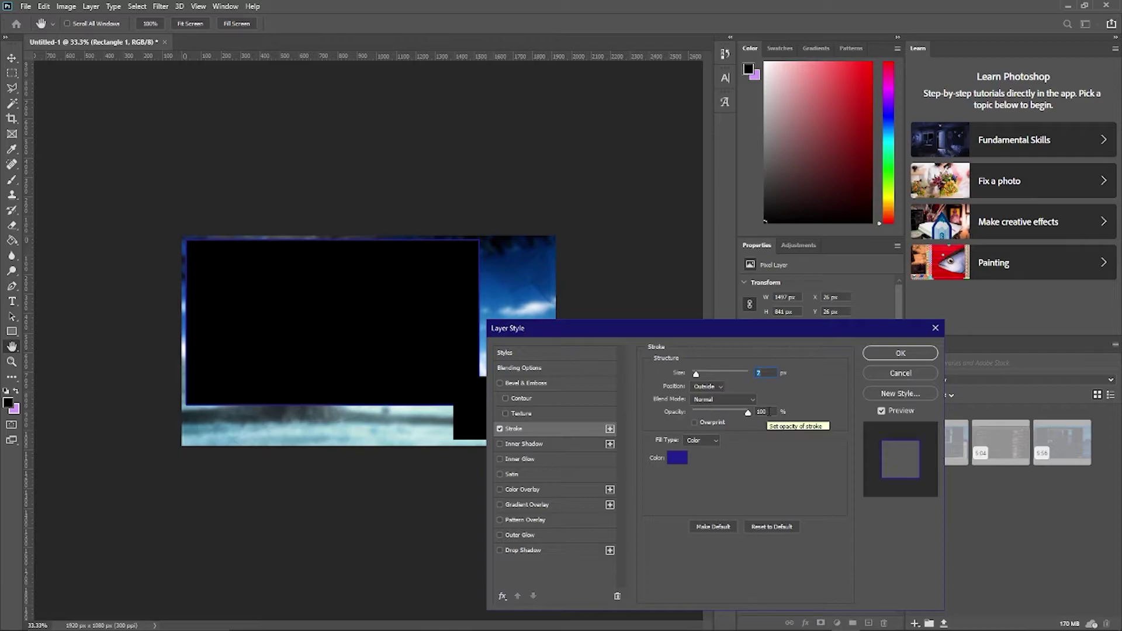
click(718, 390)
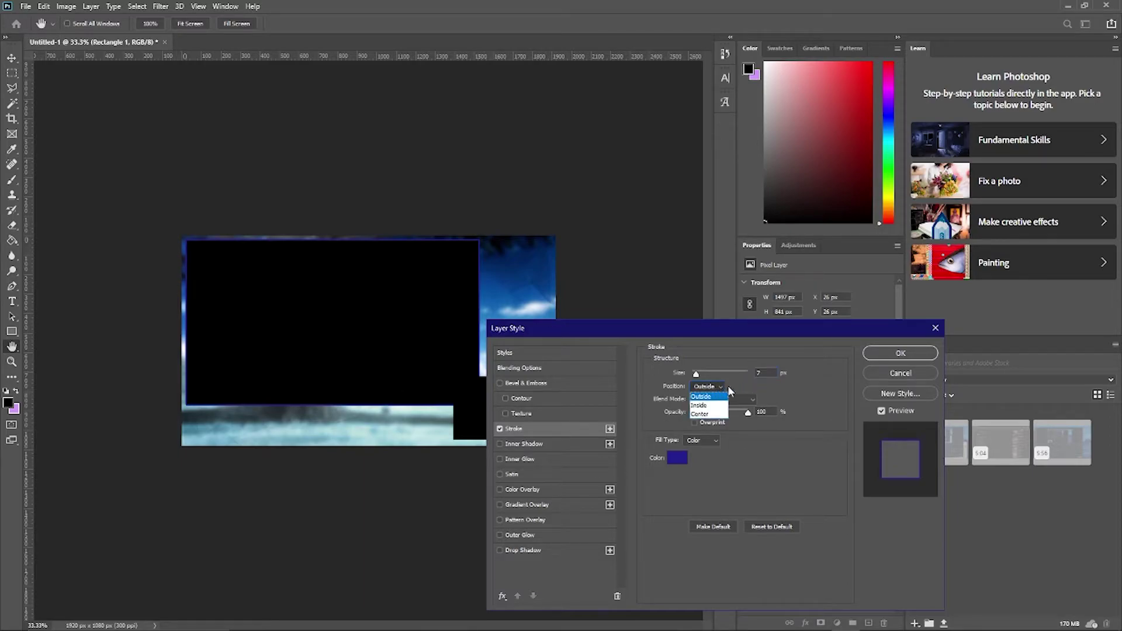
click(703, 395)
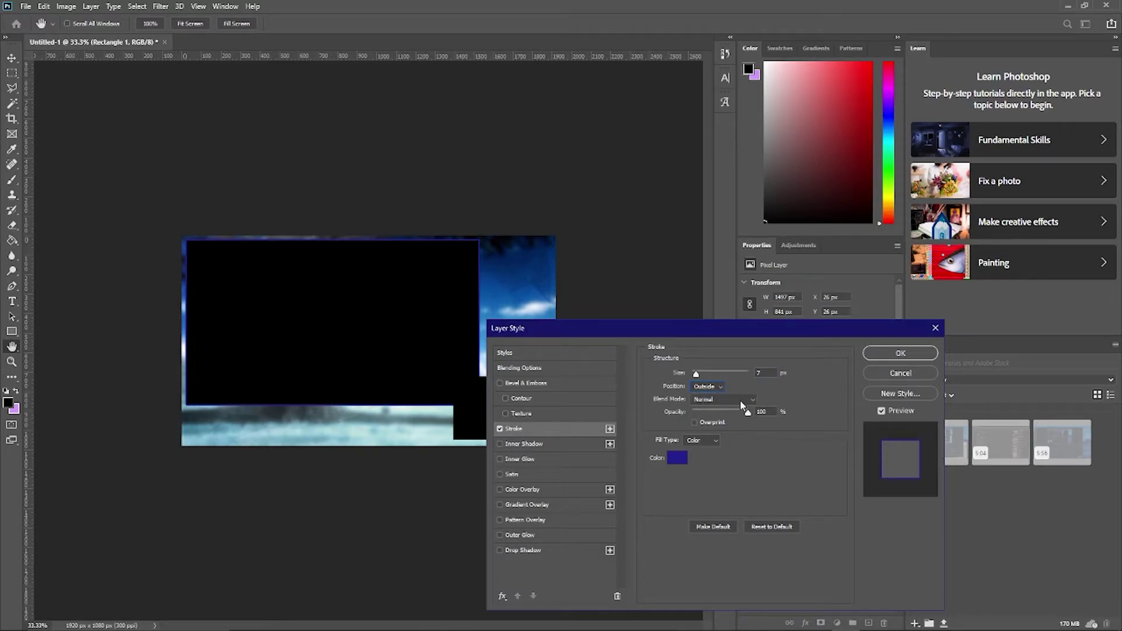
click(740, 402)
click(794, 400)
Step: Add an Outer Glow to the large rectangle with its opacity set to about 51% and apply the layer style
click(515, 445)
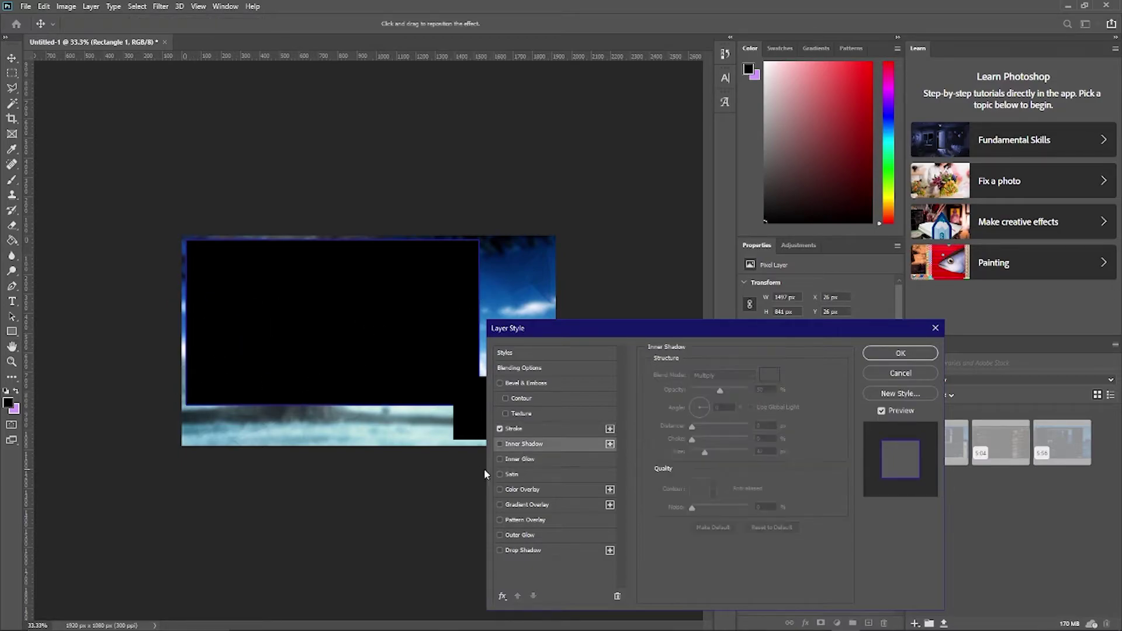
click(500, 534)
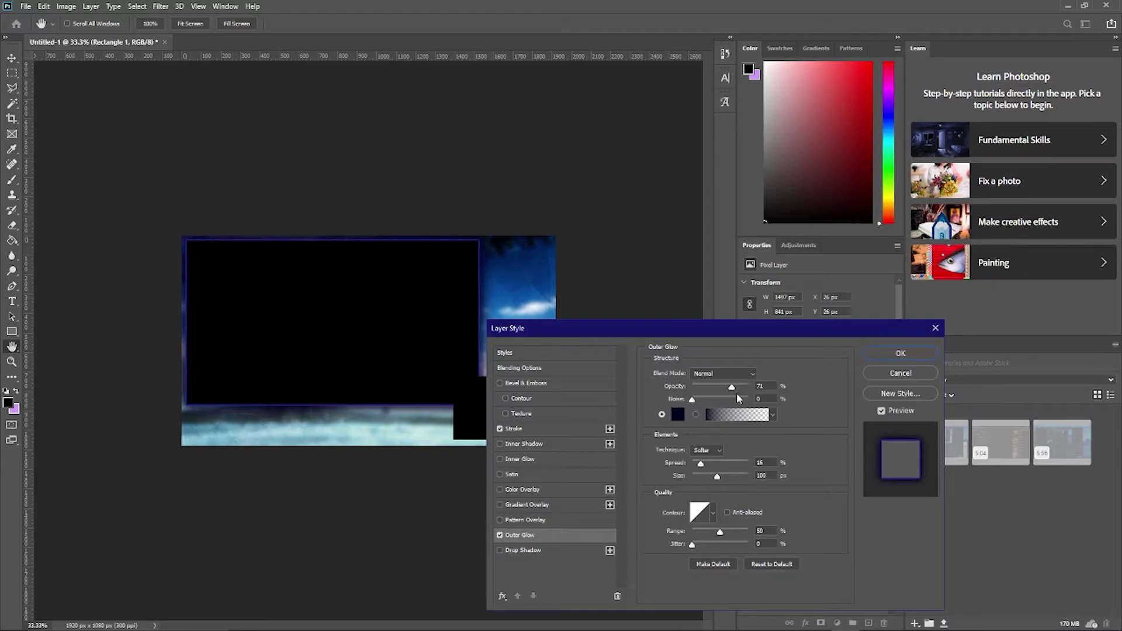
drag(733, 387, 722, 390)
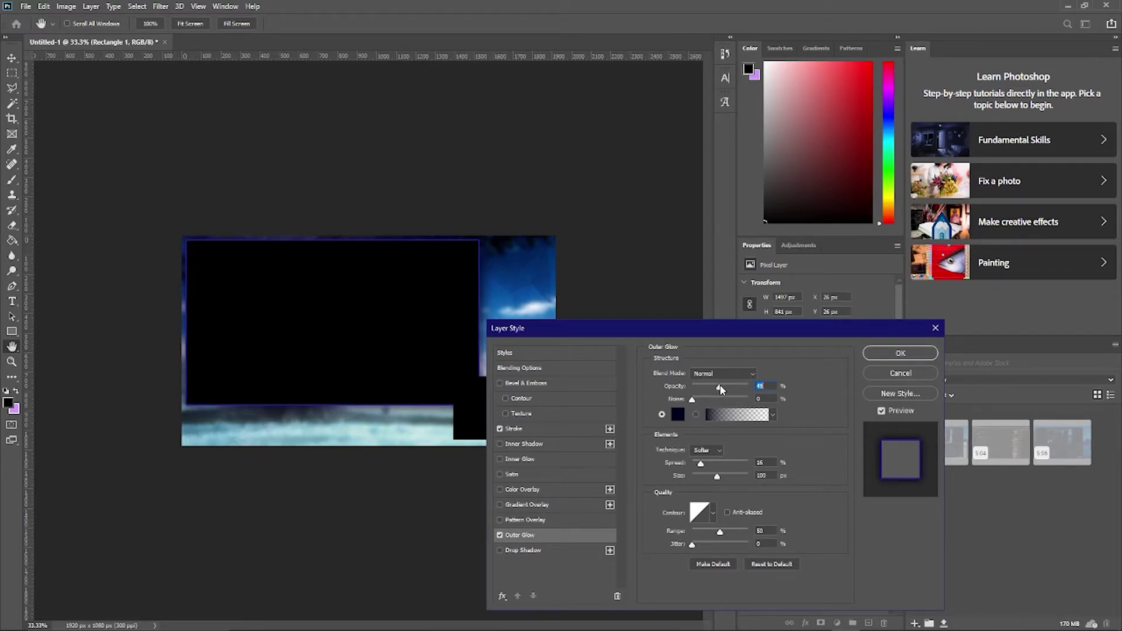
click(875, 356)
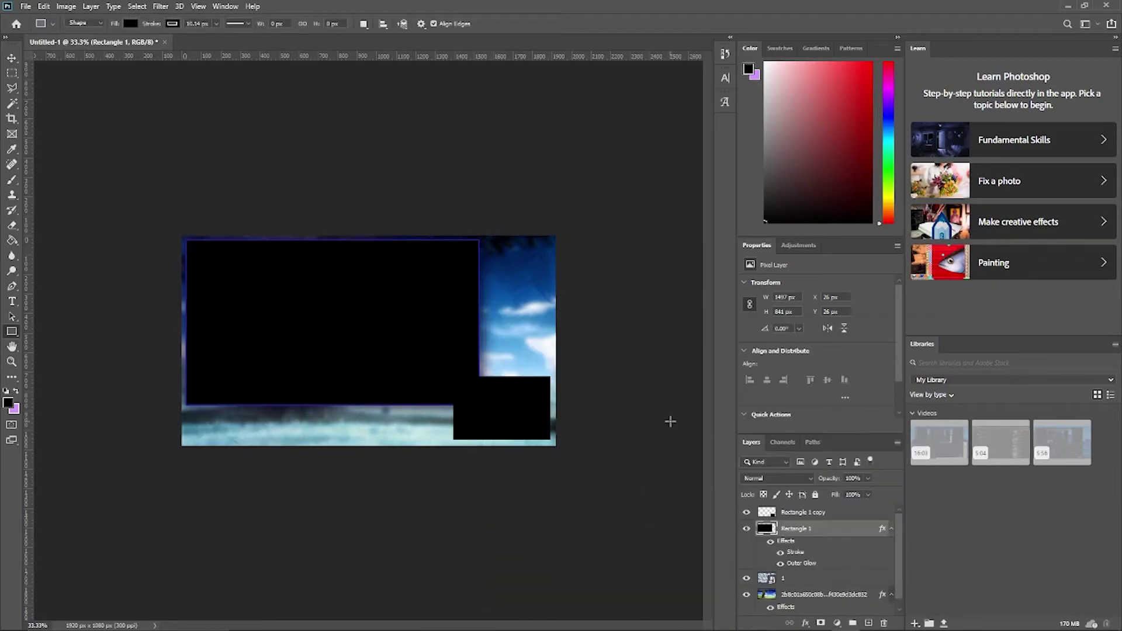
Step: Add a dark blue 7 px outside Stroke and an Outer Glow to the smaller rectangle in the lower-right corner
click(805, 515)
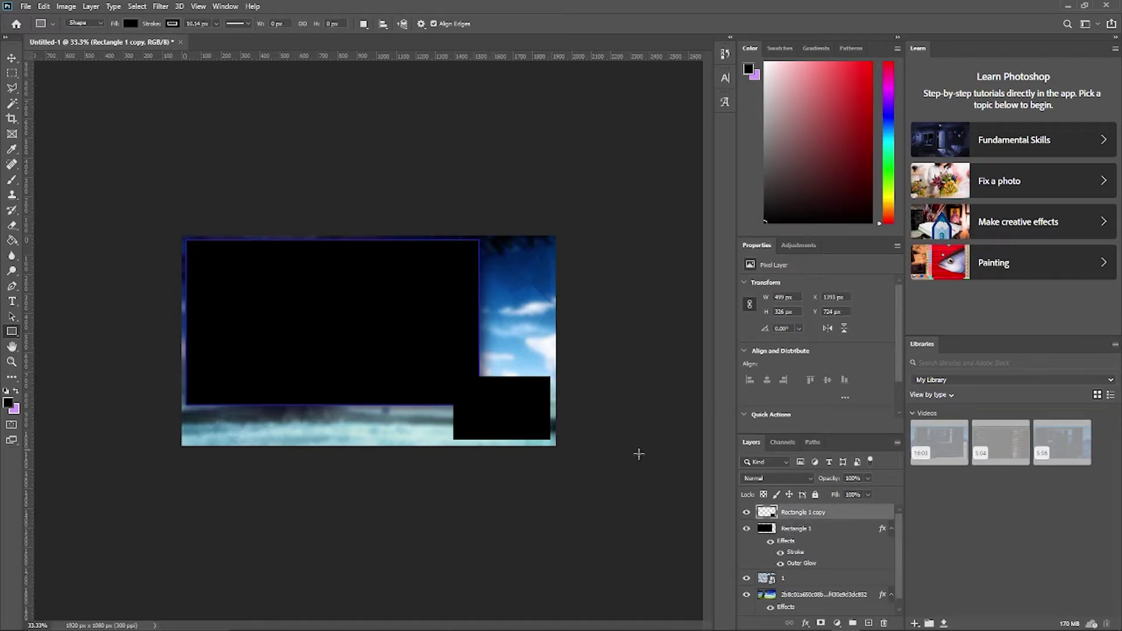
click(807, 622)
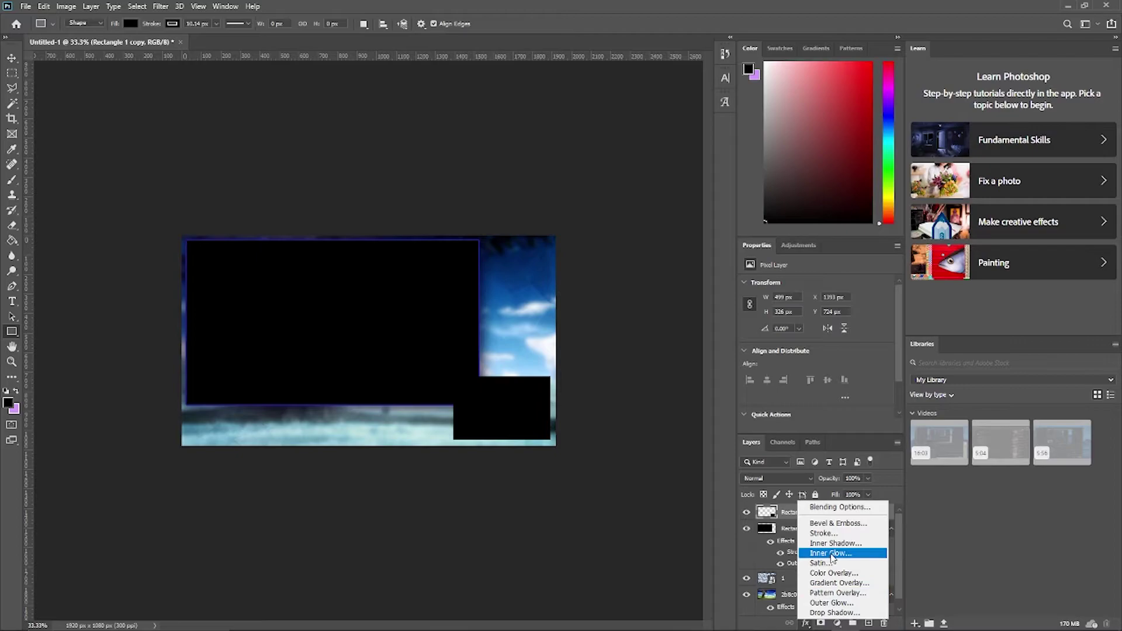
click(822, 533)
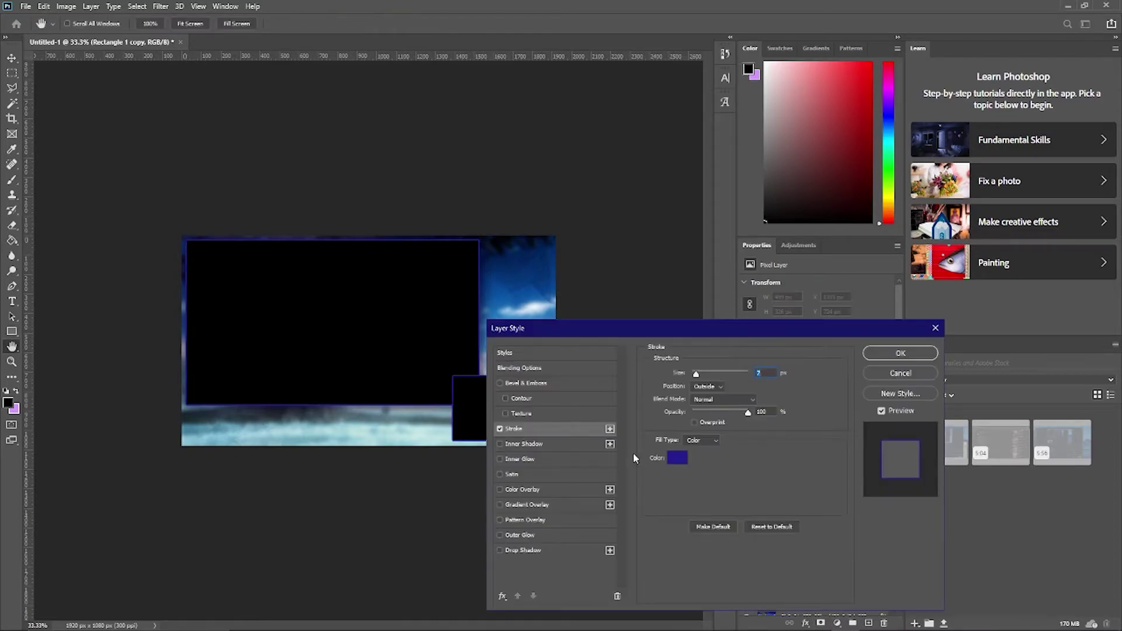
drag(789, 328, 935, 344)
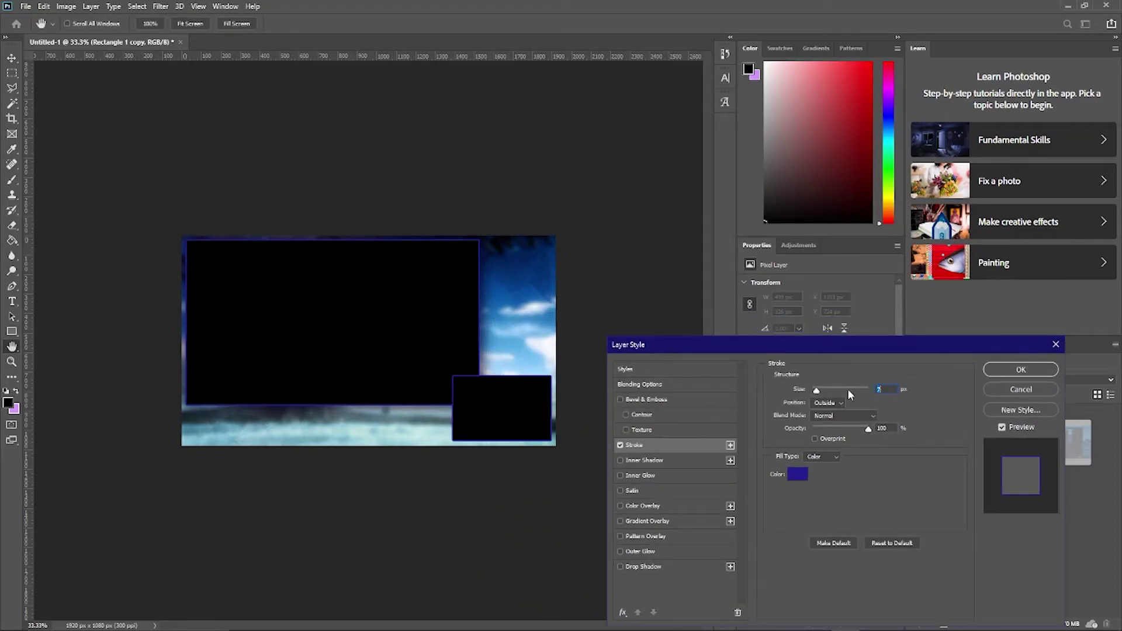
click(626, 551)
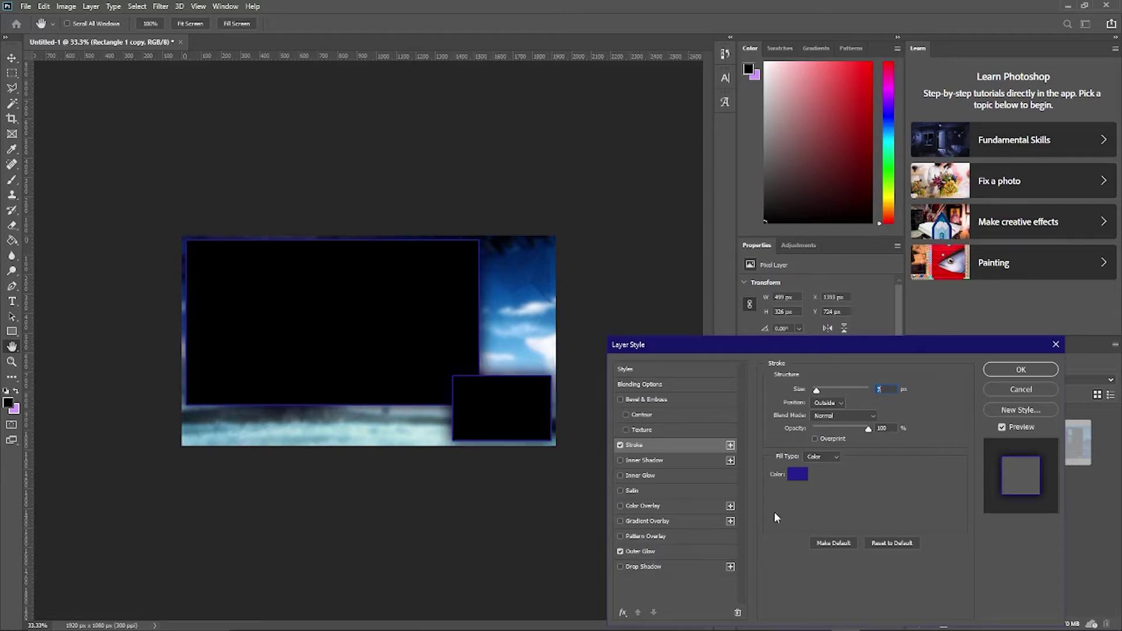
click(1009, 375)
key(u)
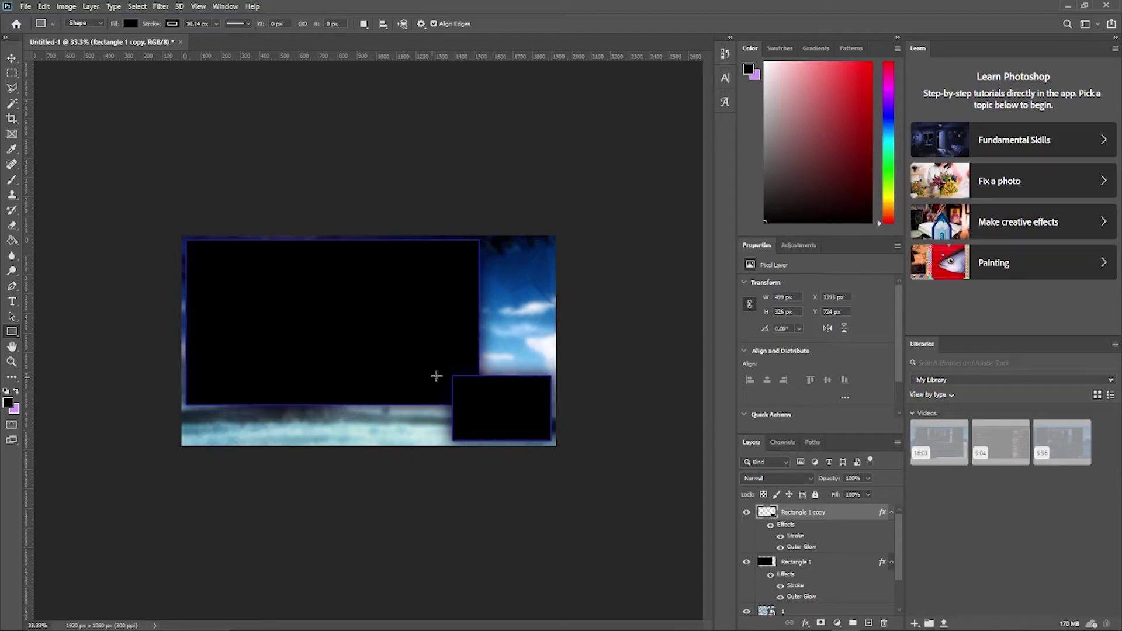
Step: Change the smaller rectangle's outer glow color to black and its size to about 142 px
double_click(795, 551)
click(790, 434)
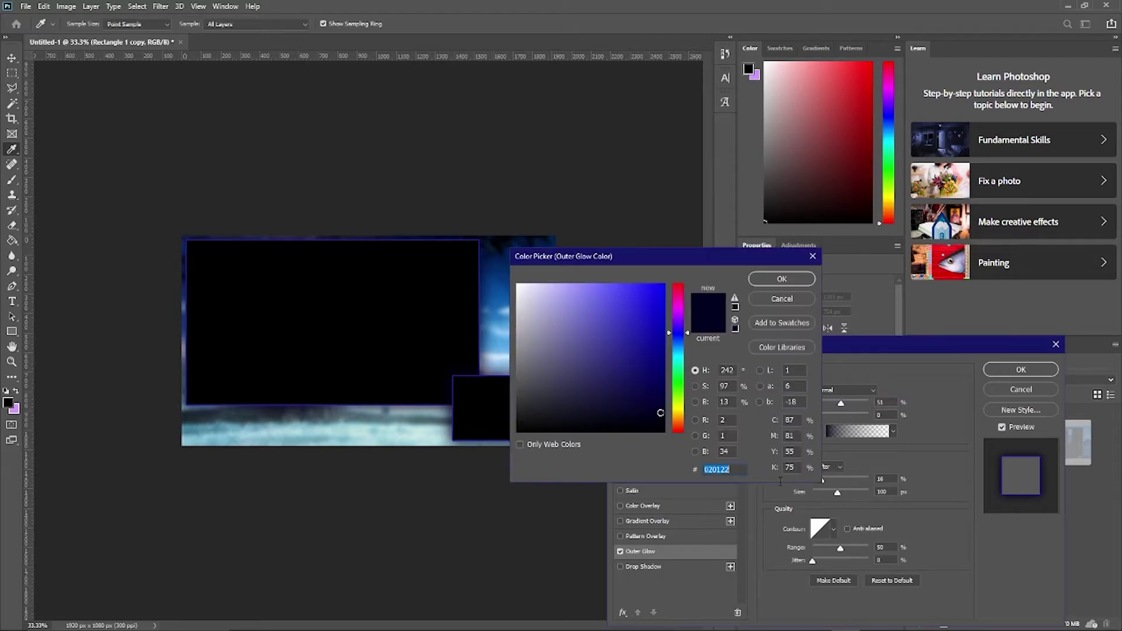
click(782, 279)
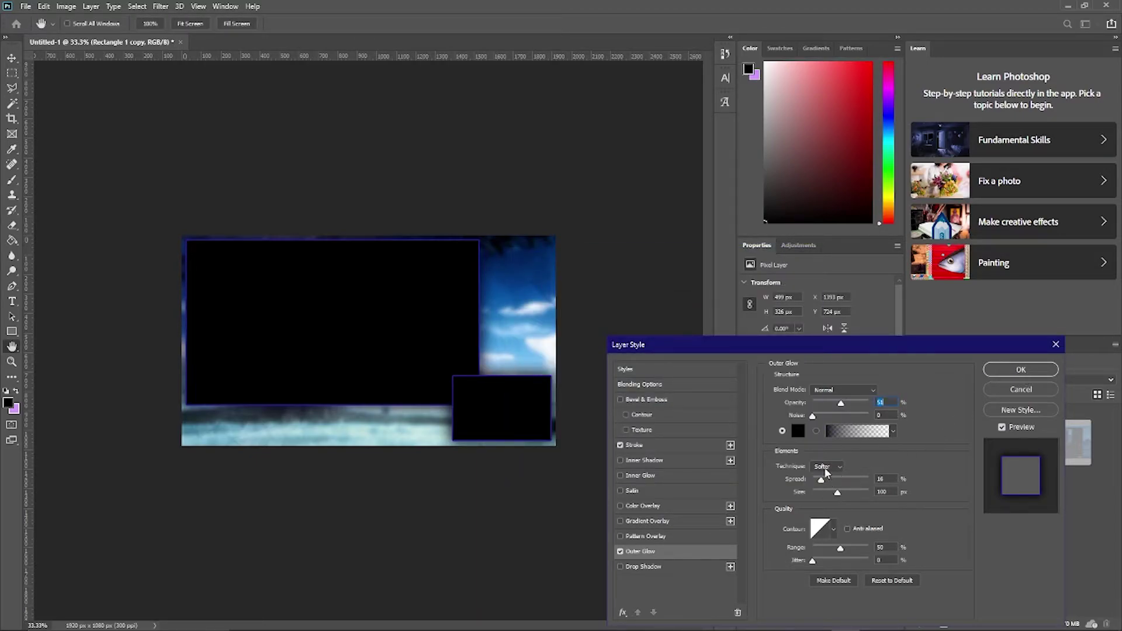
drag(840, 495, 849, 492)
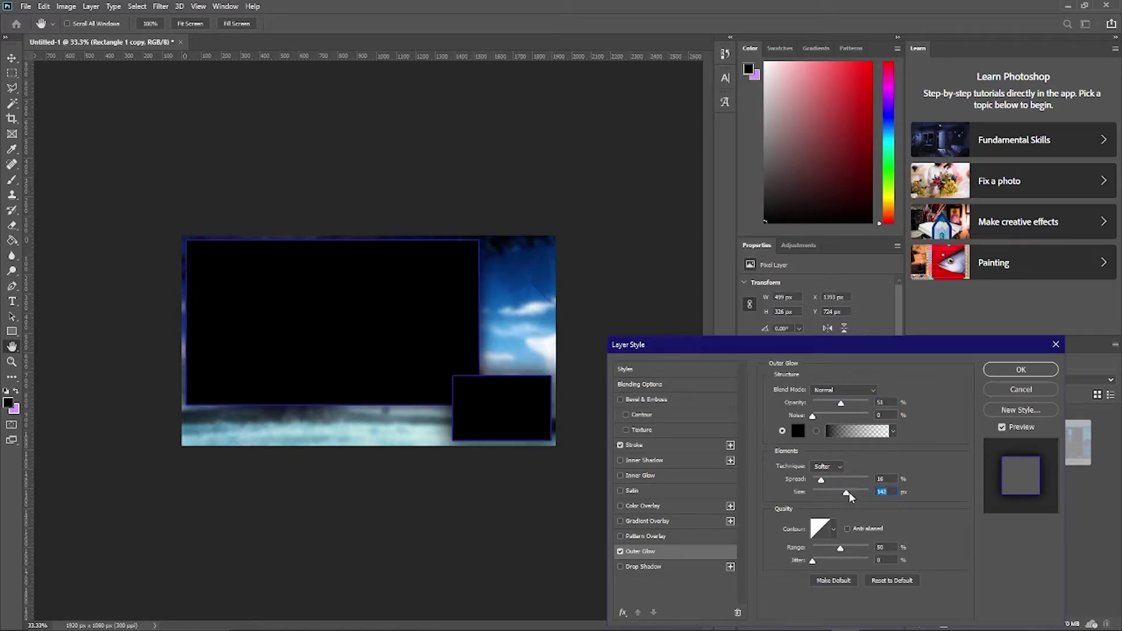
click(993, 373)
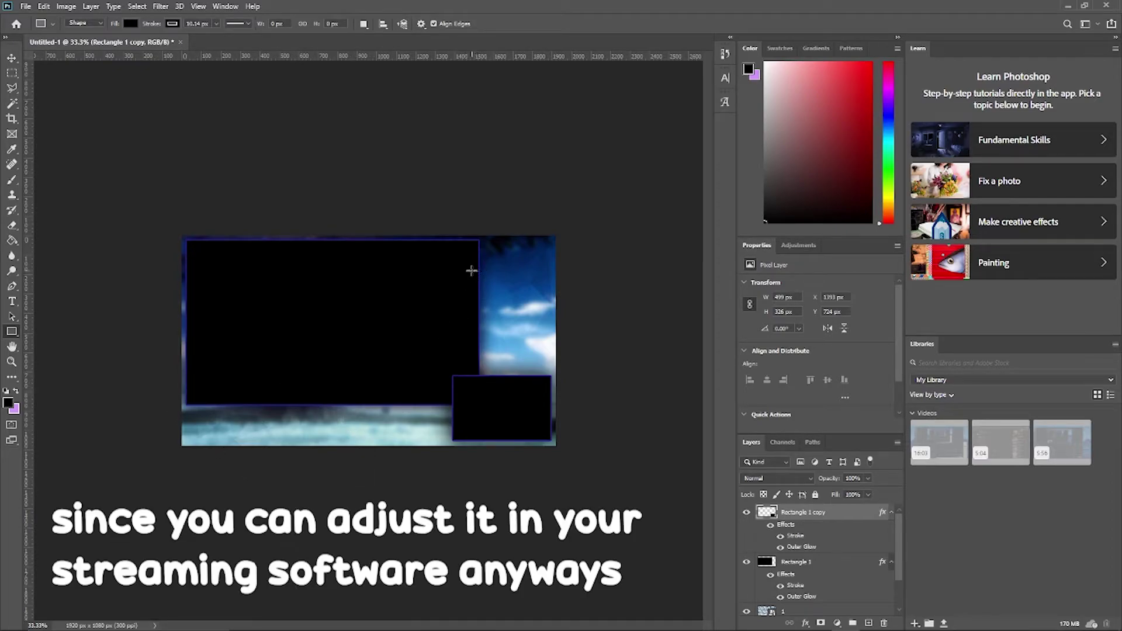
Step: Draw a black rectangle about 333 x 525 px in the canvas's upper-right corner and rasterize its layer
click(490, 267)
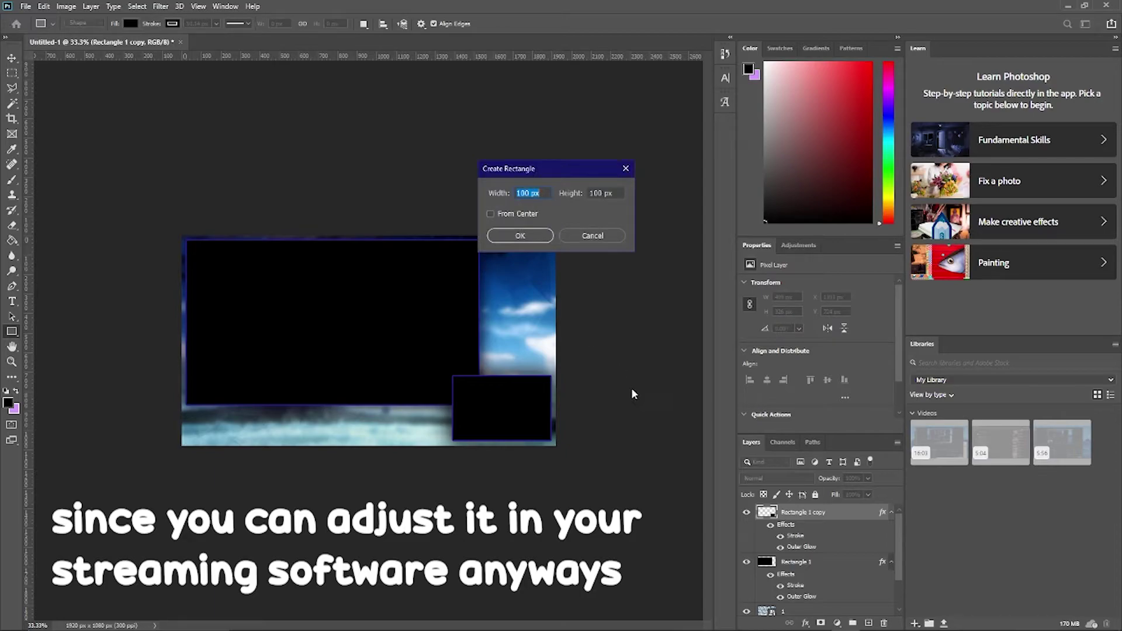
click(611, 237)
drag(485, 241, 550, 343)
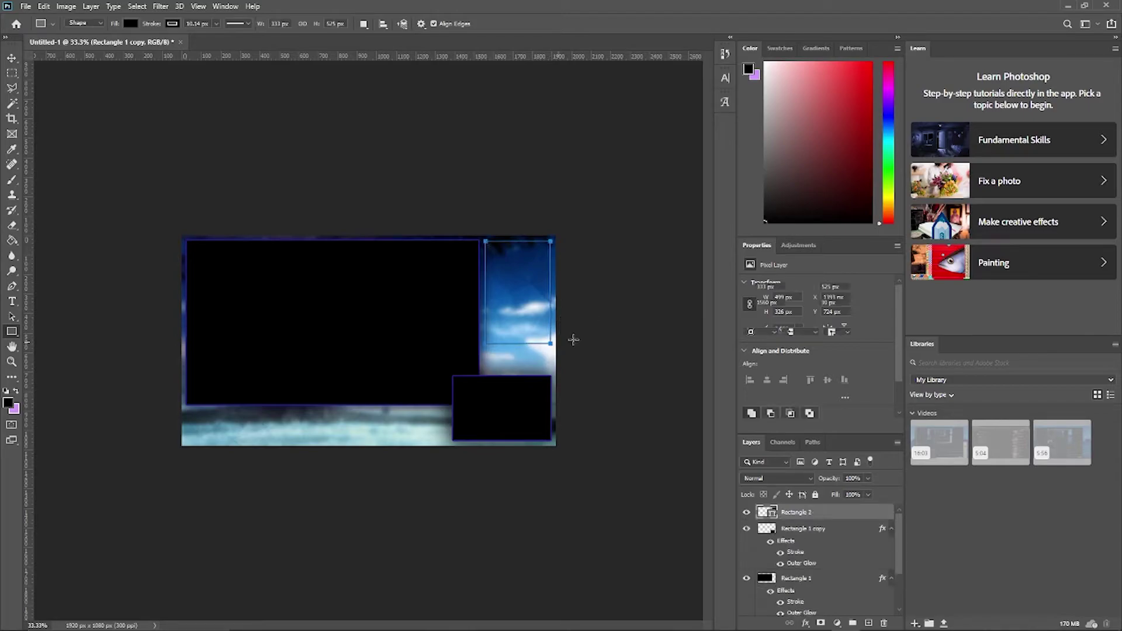
key(Return)
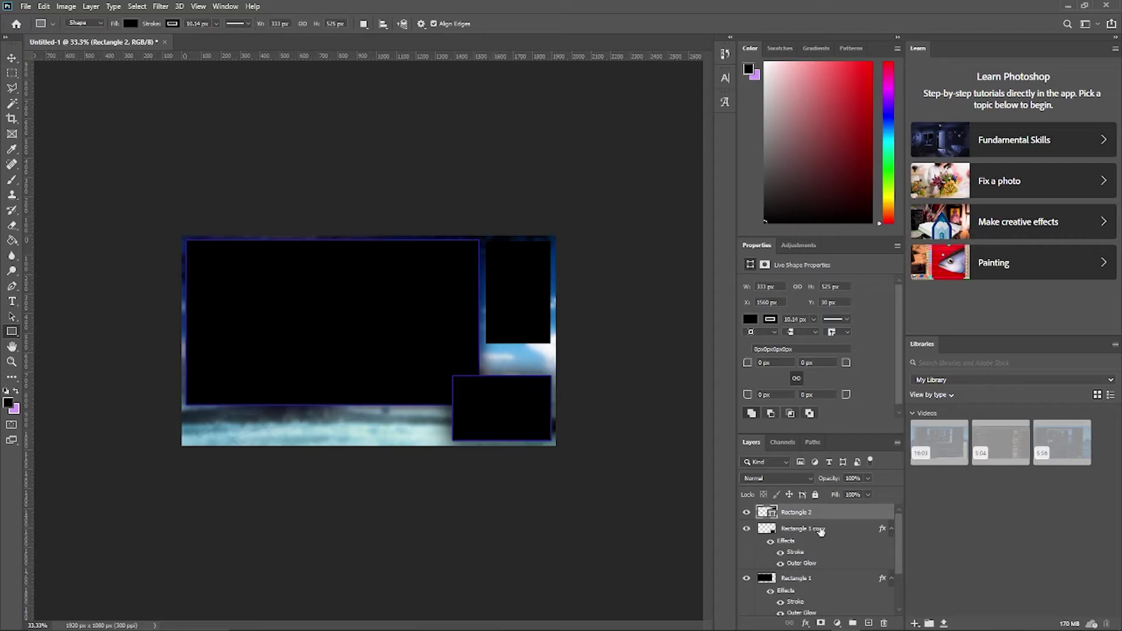
right_click(822, 514)
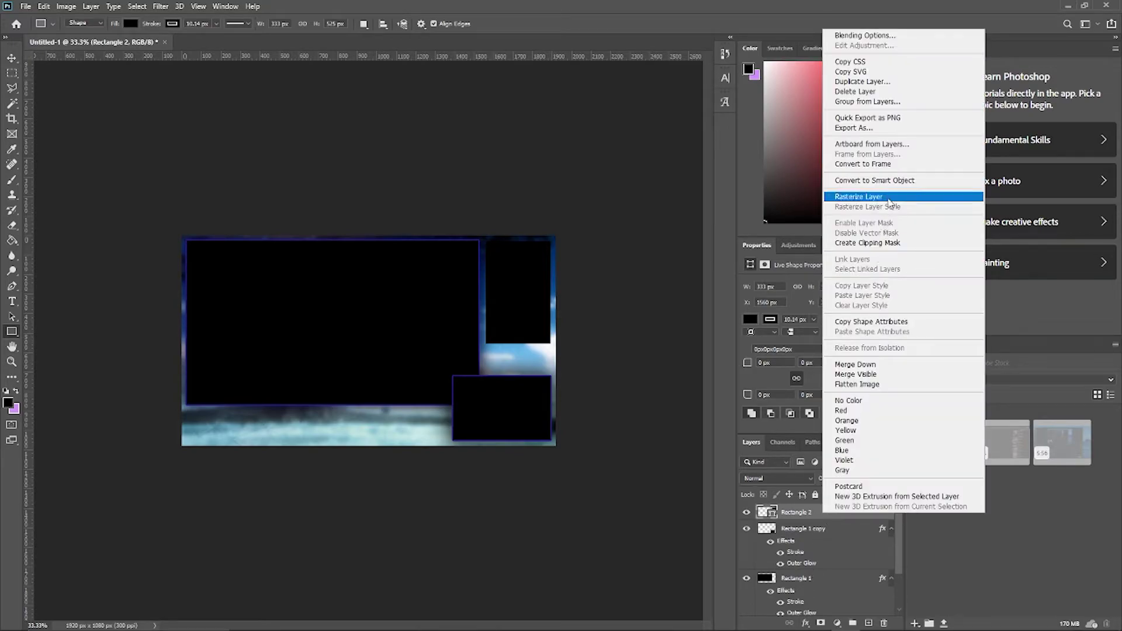
click(889, 202)
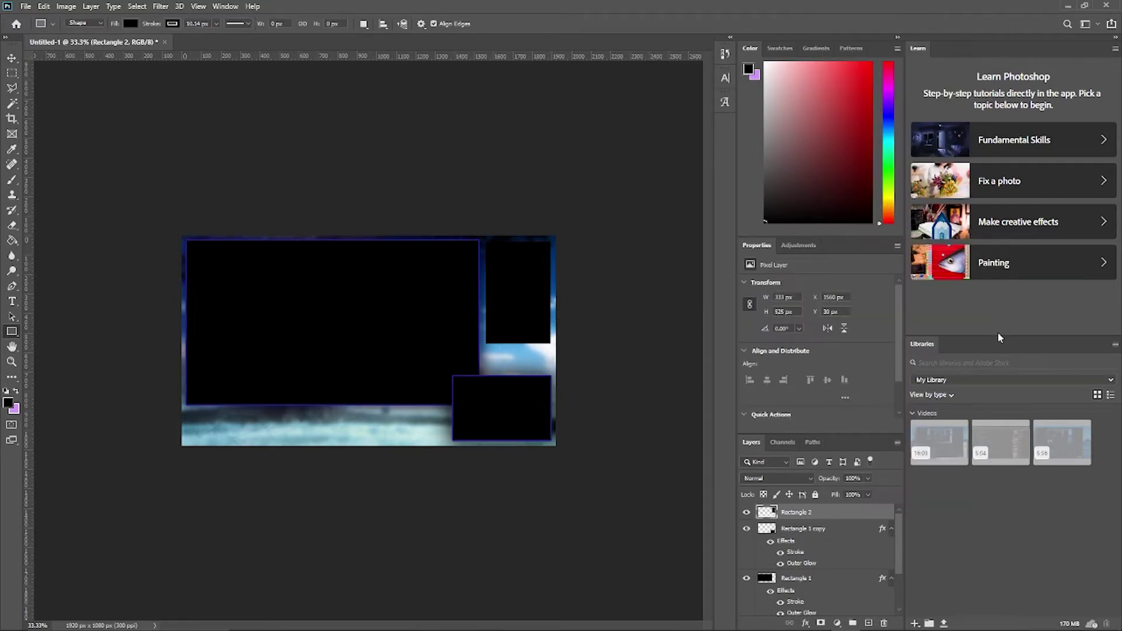
Step: Add a dark blue 7 px Stroke and a black Outer Glow at 51% opacity and 142 px size to the upper-right rectangle
click(806, 623)
click(823, 531)
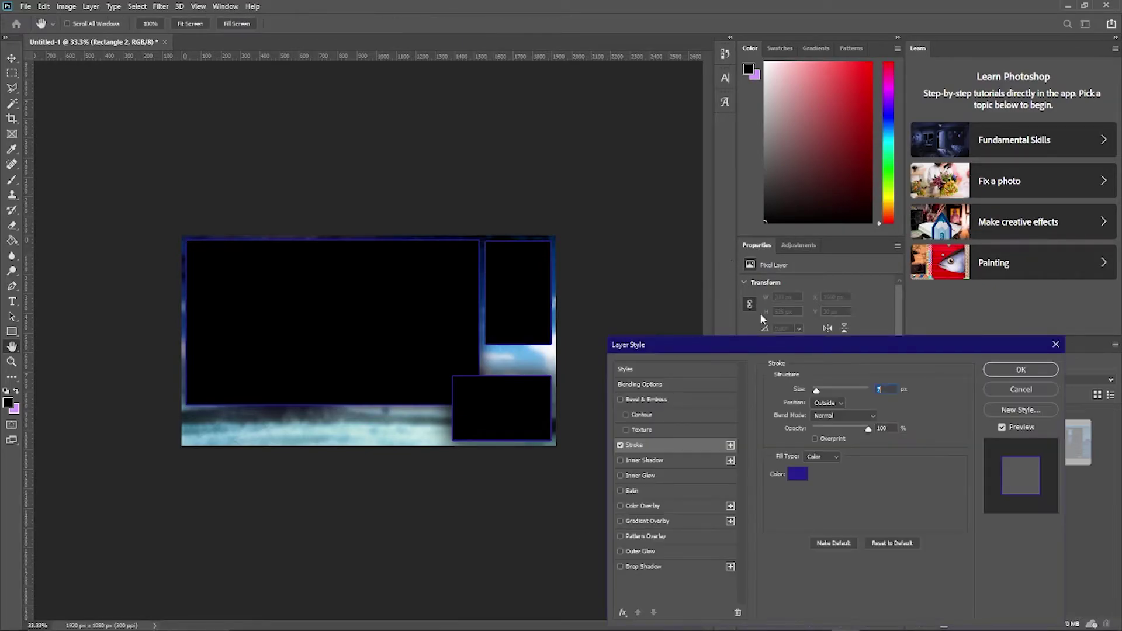
click(1006, 373)
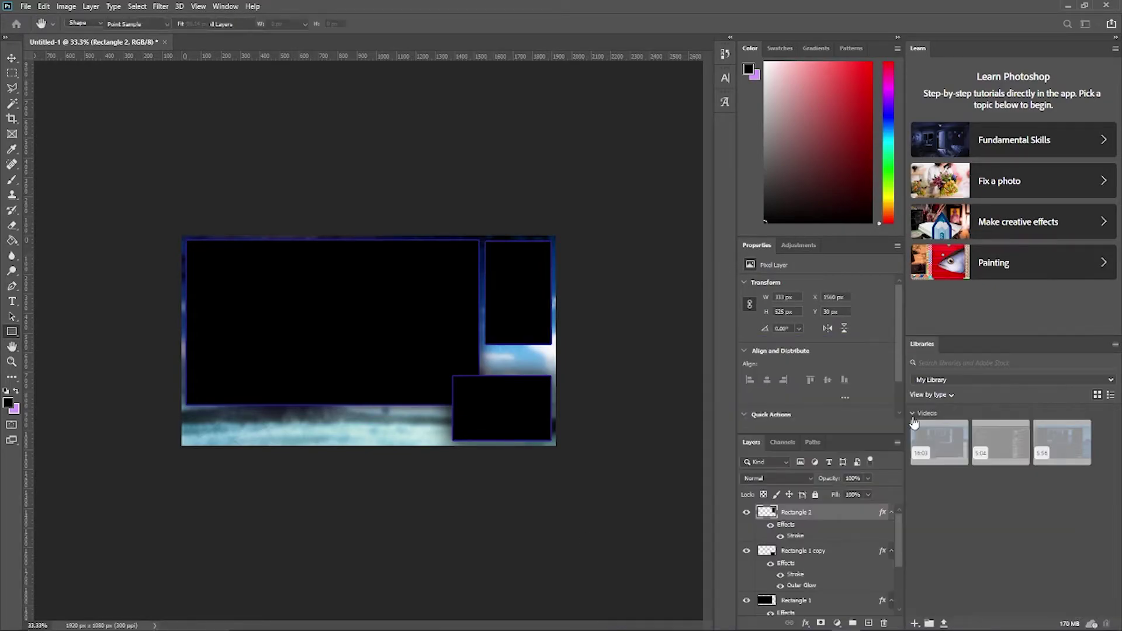
click(806, 624)
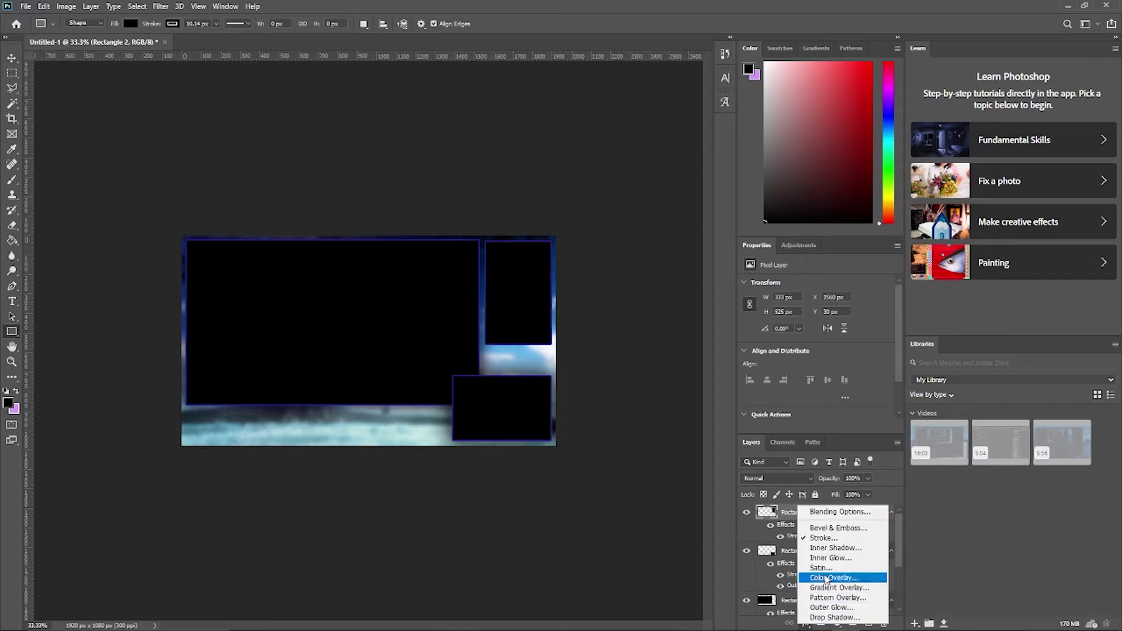
click(844, 607)
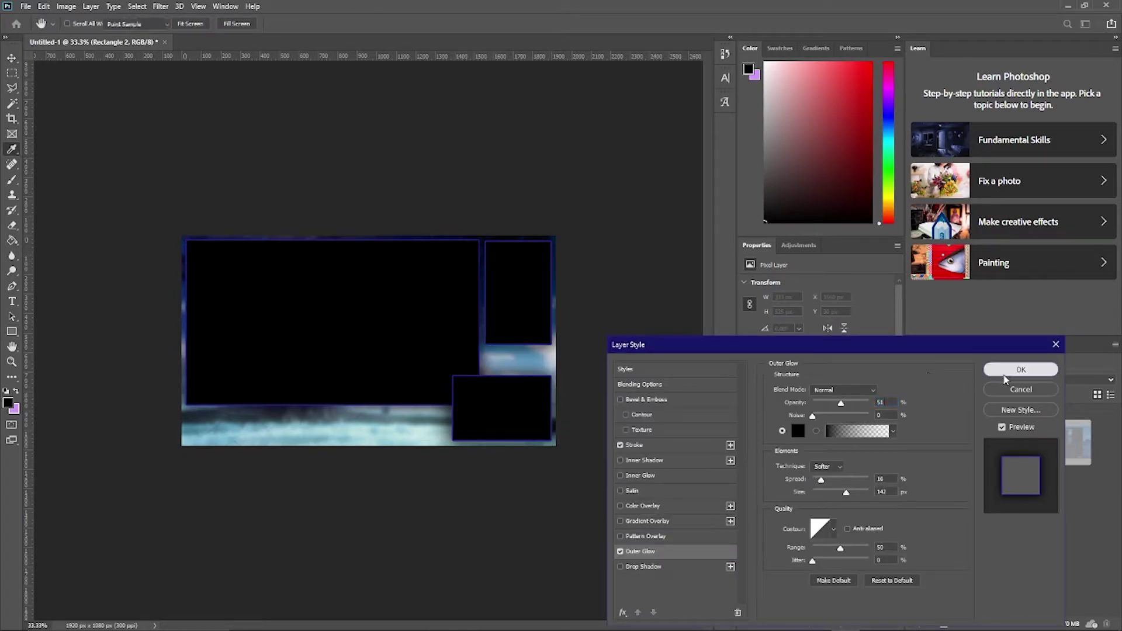
click(1005, 374)
Step: Move the upper-right rectangle to about X 1557 px and Y 27 px
key(ctrl+t)
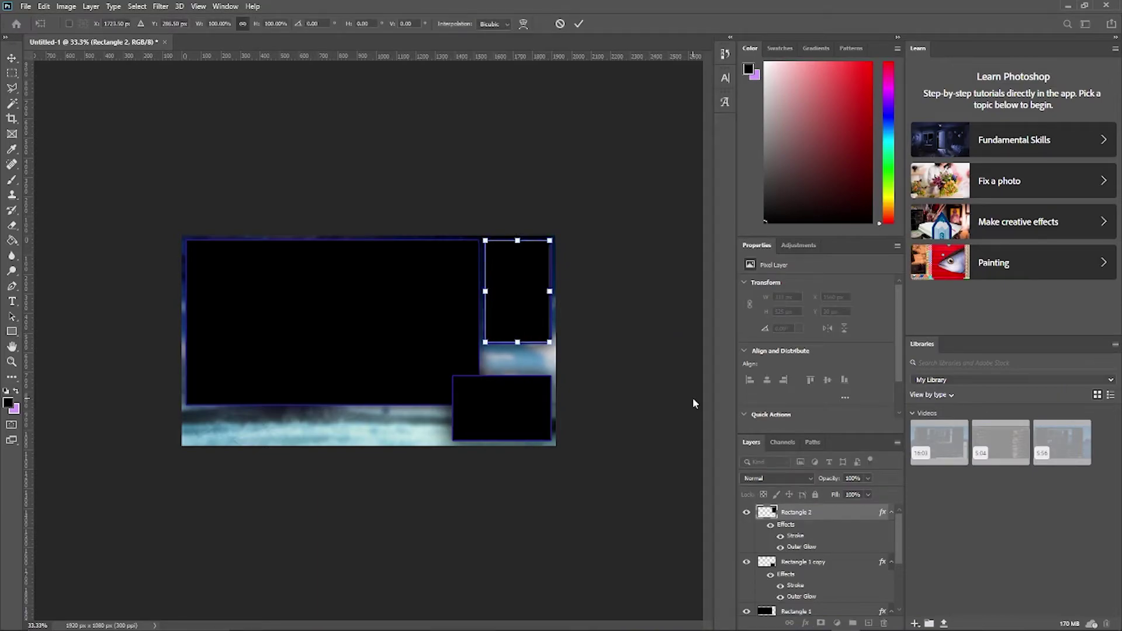
key(Return)
key(ctrl+t)
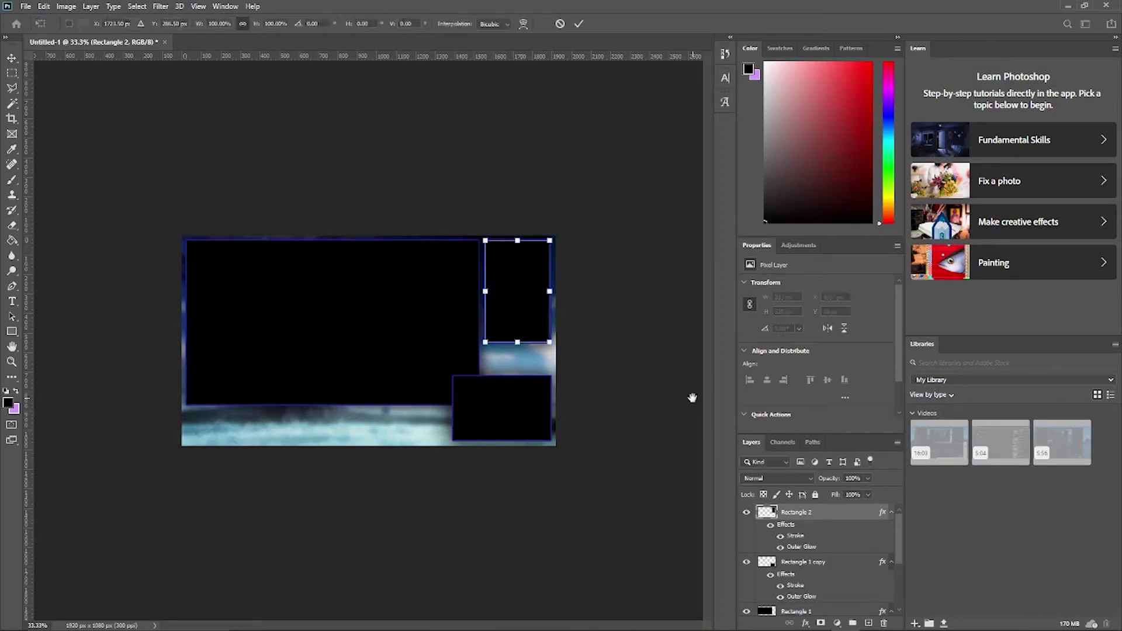
key(Return)
key(ctrl+t)
drag(518, 316, 520, 317)
key(u)
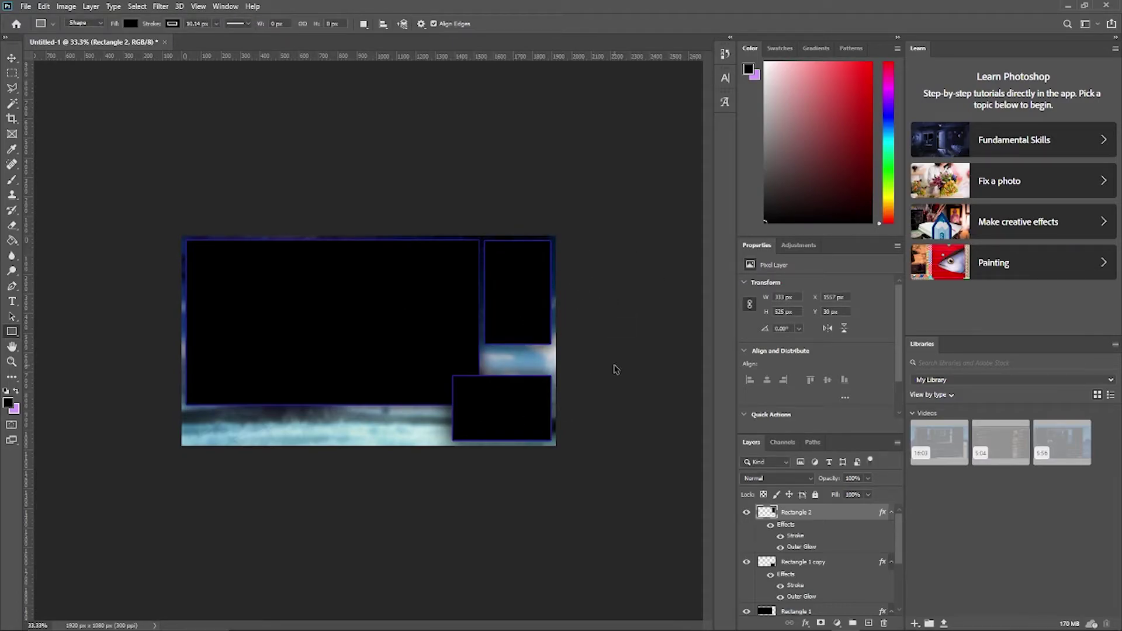
key(ctrl+t)
key(Up)
key(Up)
key(Up)
key(Return)
Step: Shorten the upper-right rectangle from its bottom edge to a height of about 420 px
key(ctrl+t)
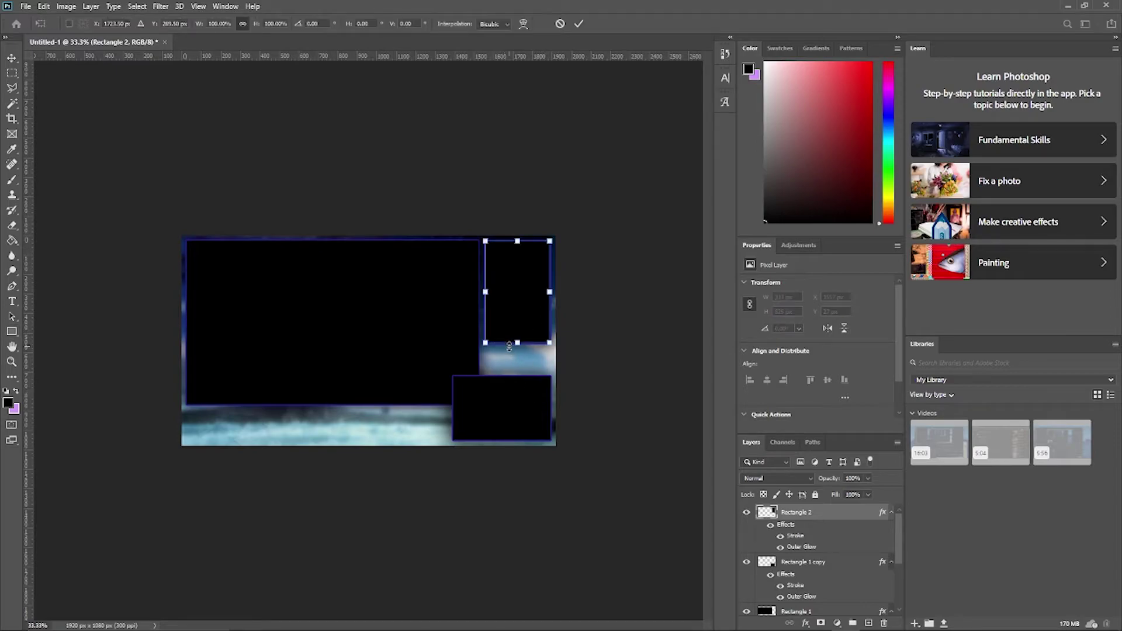
drag(517, 342, 515, 320)
key(u)
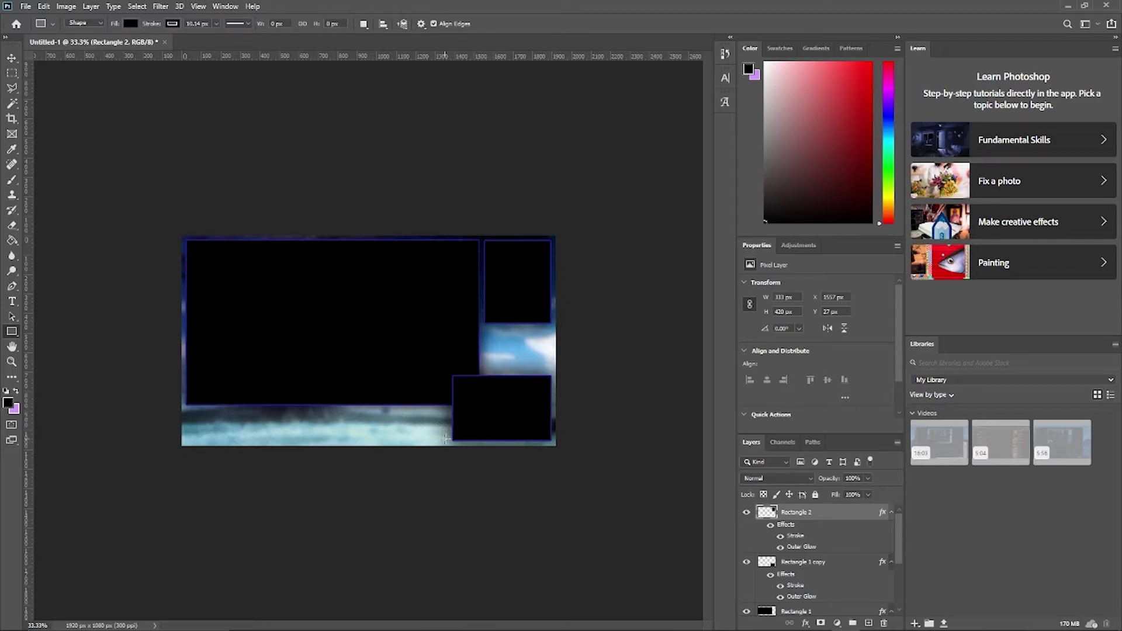
Step: Draw a black bar about 753 x 93 px below the large frame, beside the lower-right rectangle, and rasterize its layer
drag(447, 439, 299, 421)
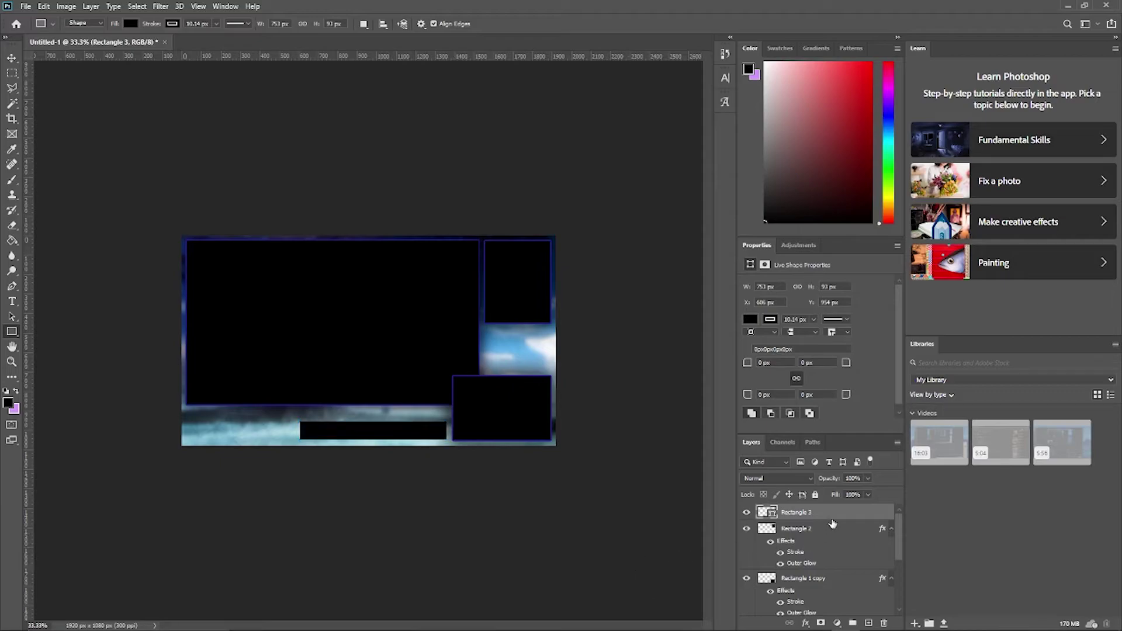
right_click(834, 519)
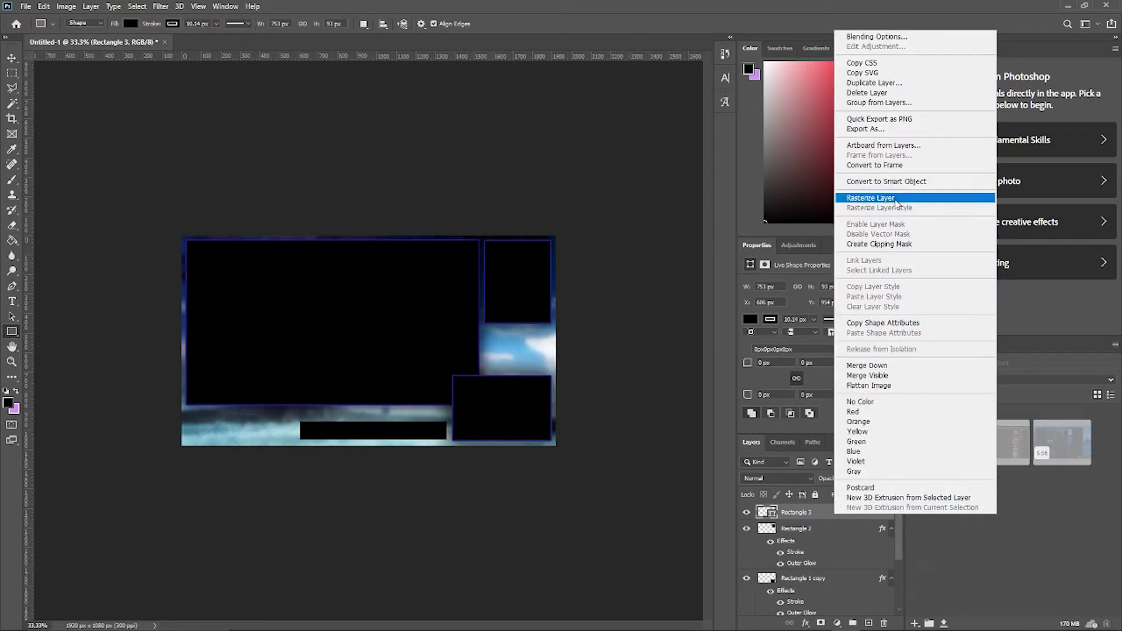
click(888, 203)
right_click(794, 528)
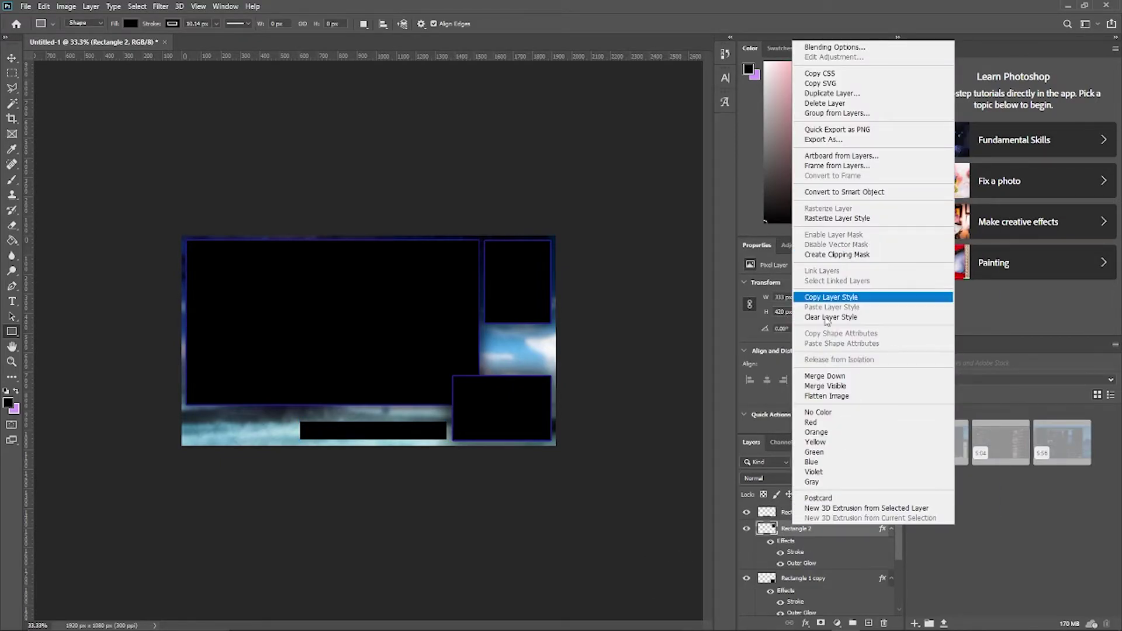
click(777, 513)
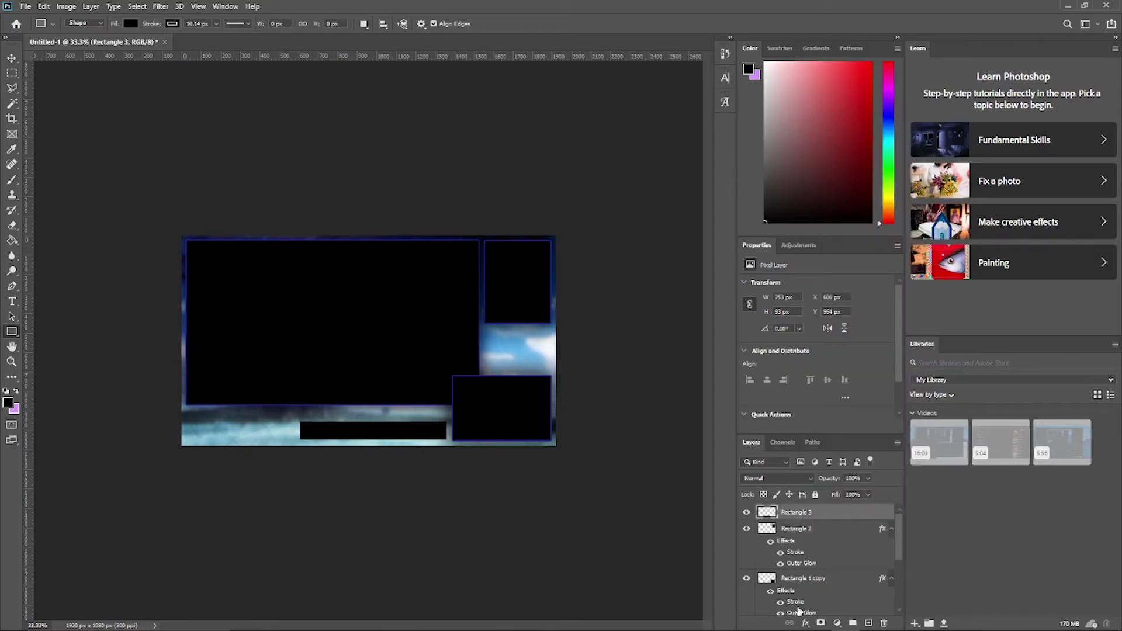
Step: Add a dark blue 7 px Stroke and an Outer Glow to the bottom black bar and rasterize its layer style
click(806, 623)
click(821, 535)
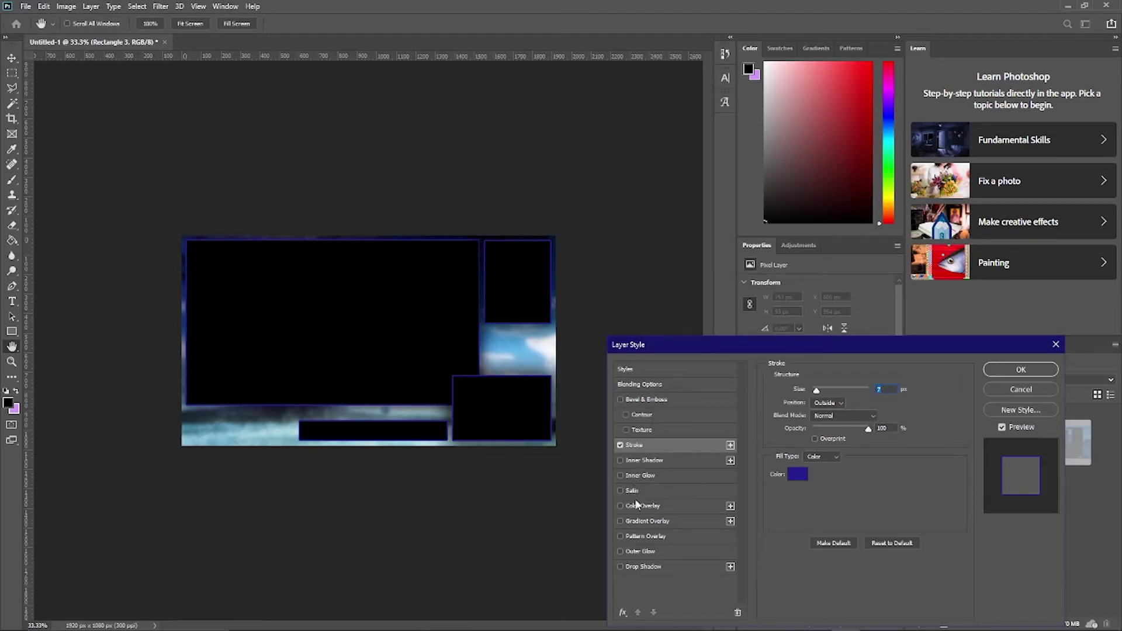
click(641, 552)
click(1020, 369)
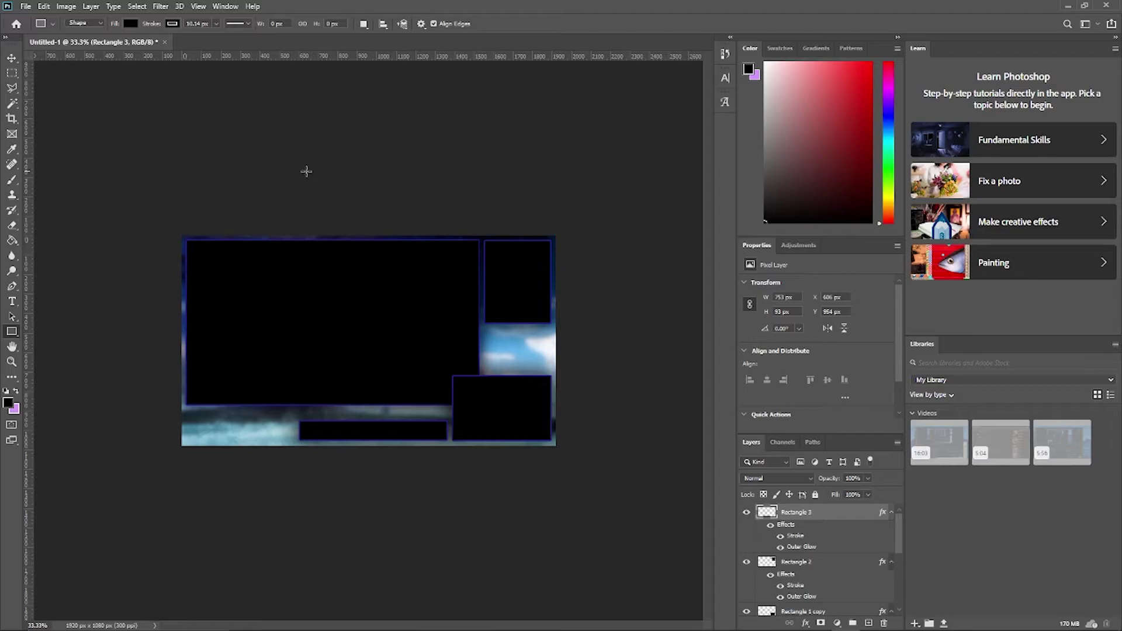
right_click(818, 516)
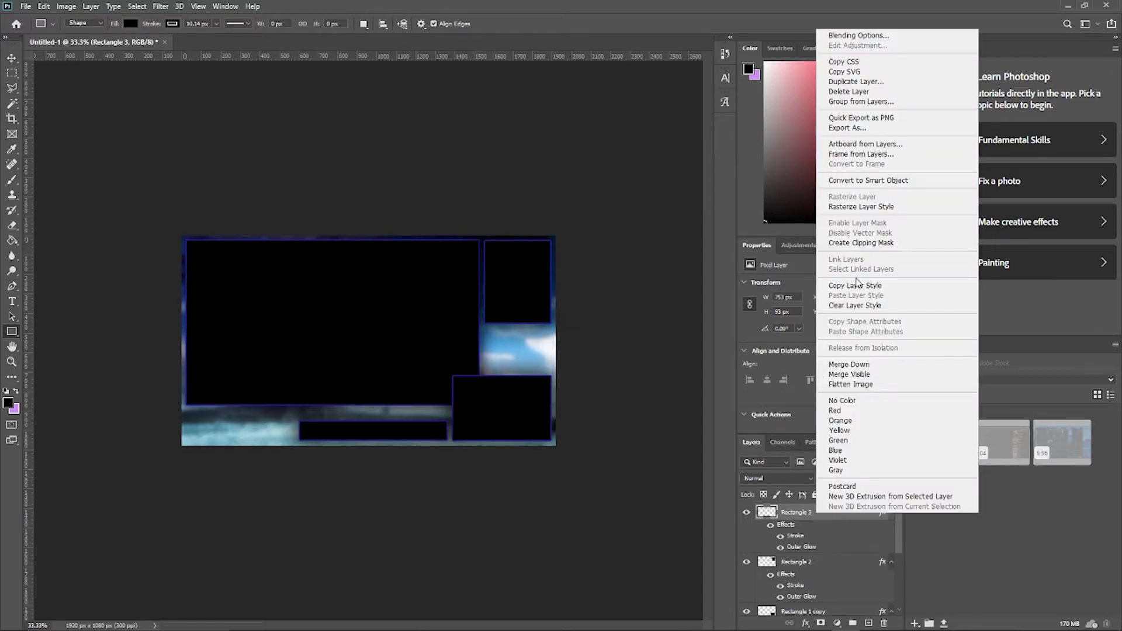
click(882, 211)
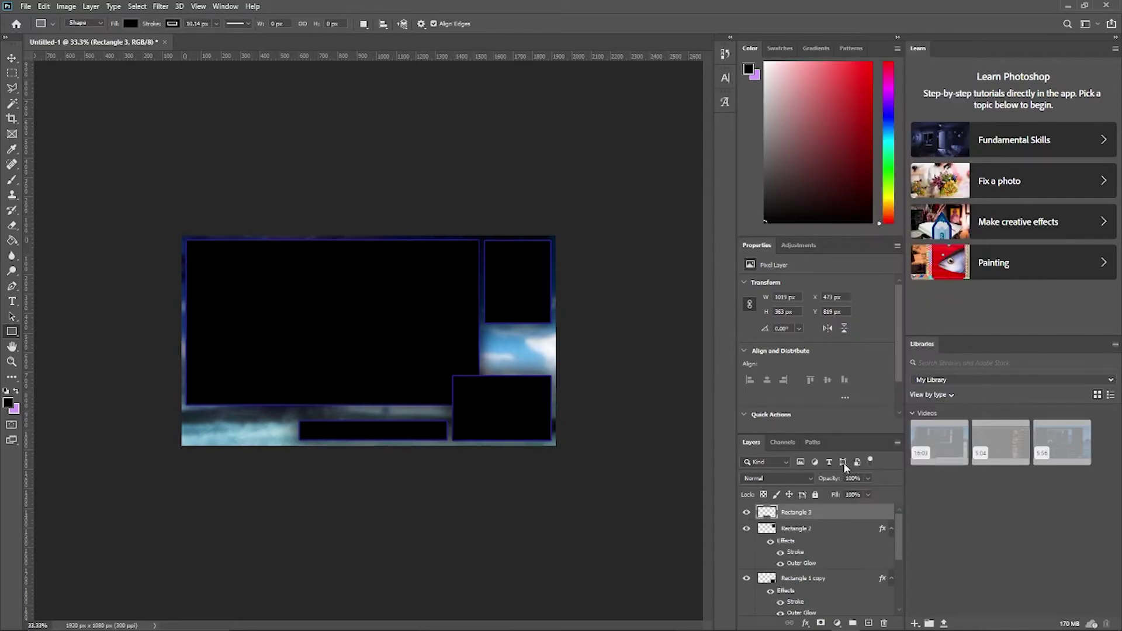
click(813, 529)
right_click(812, 531)
click(867, 261)
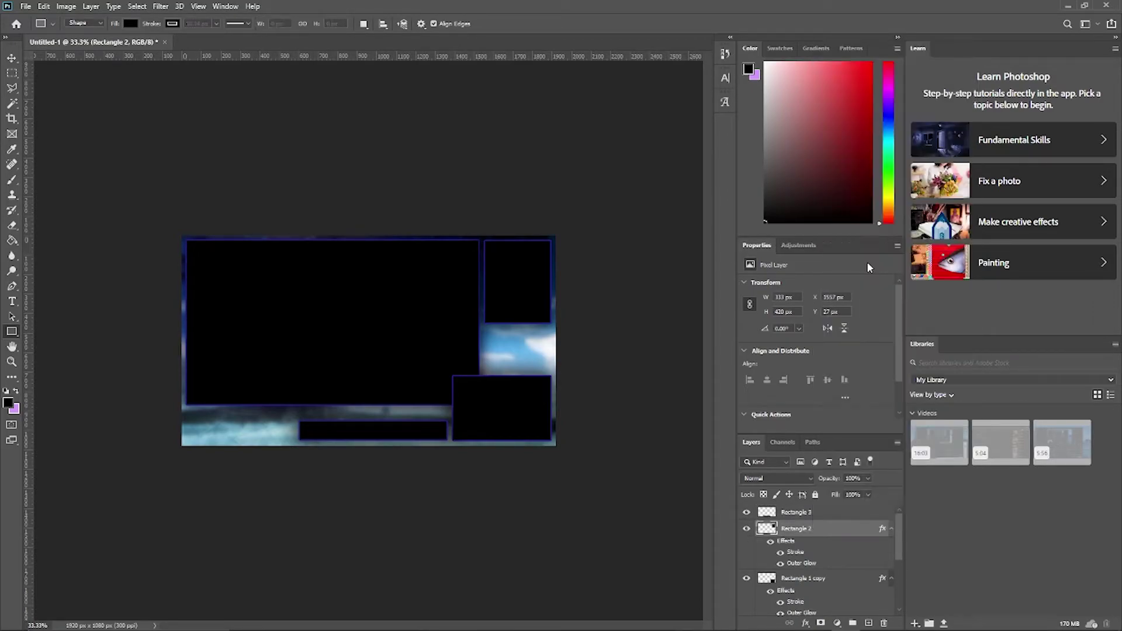
click(817, 577)
click(818, 527)
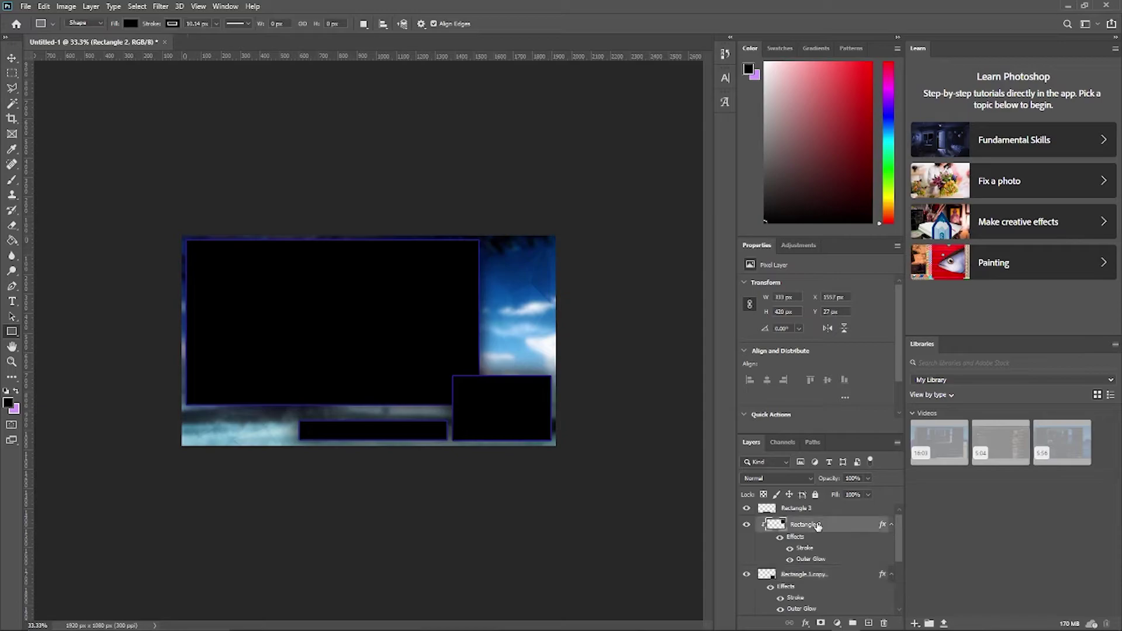
right_click(818, 526)
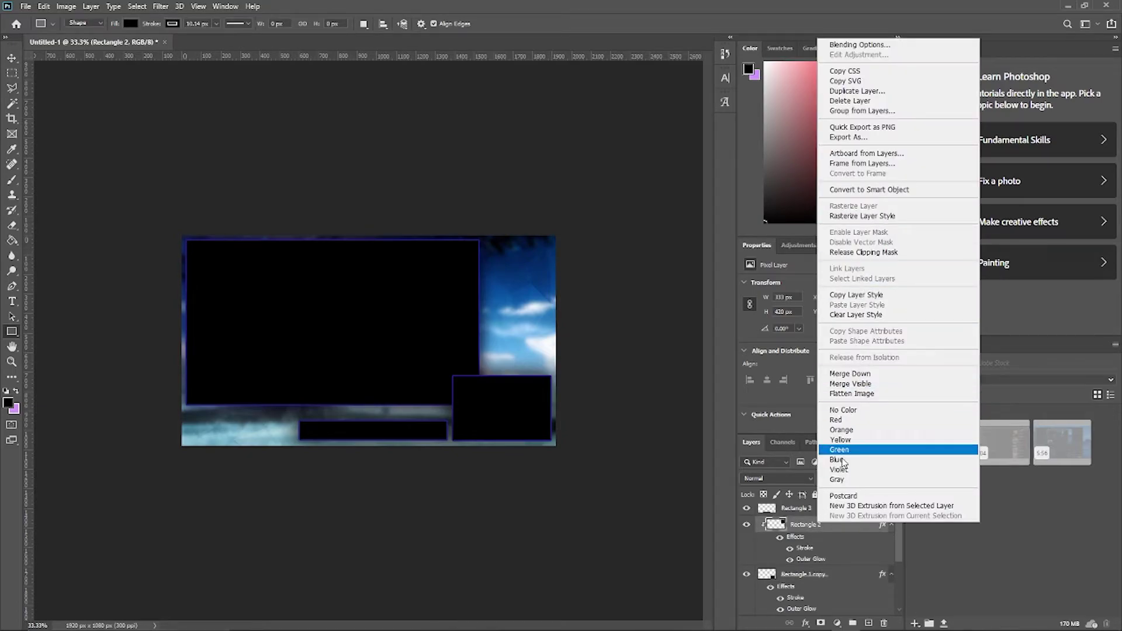
click(815, 532)
key(ctrl+z)
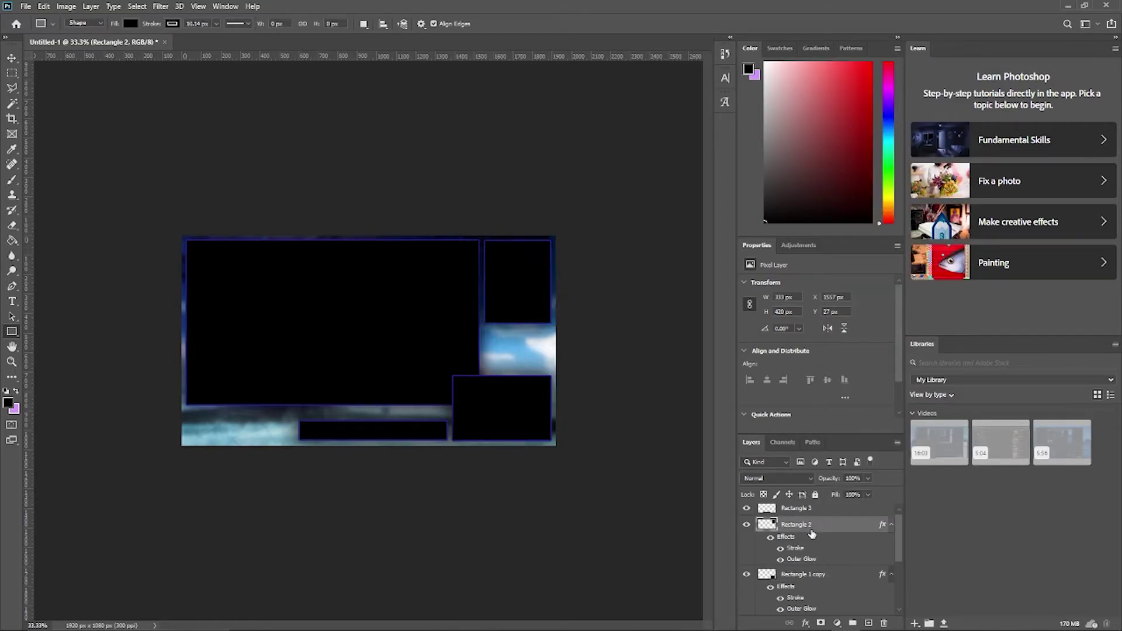
Step: Rasterize the layer style of the upper-right rectangle, Rectangle 2
right_click(809, 523)
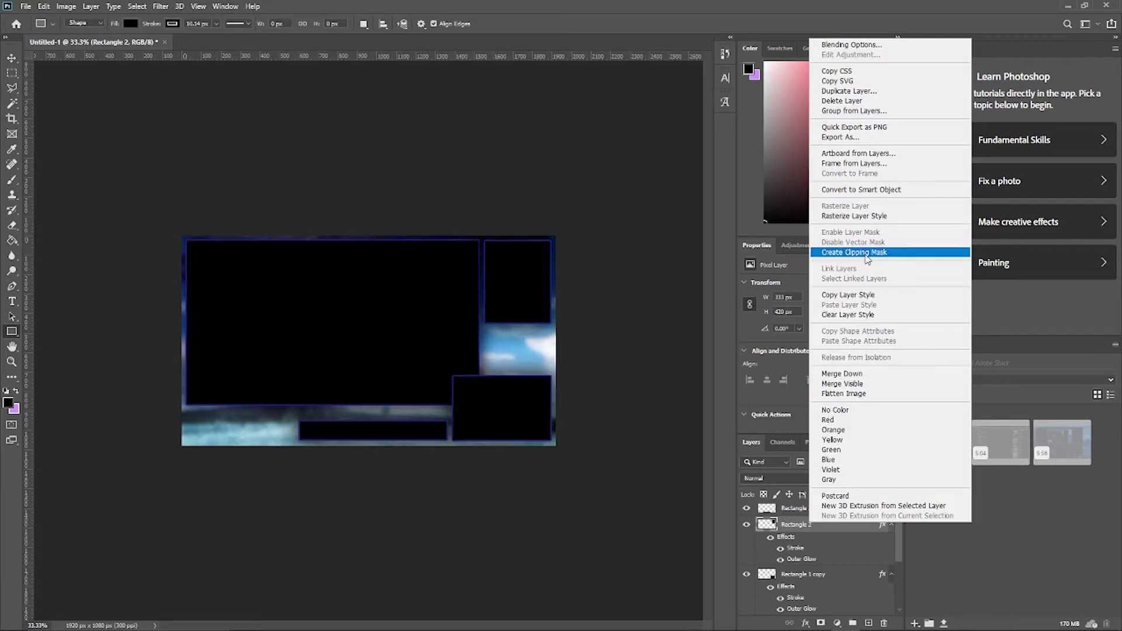
click(859, 216)
right_click(834, 551)
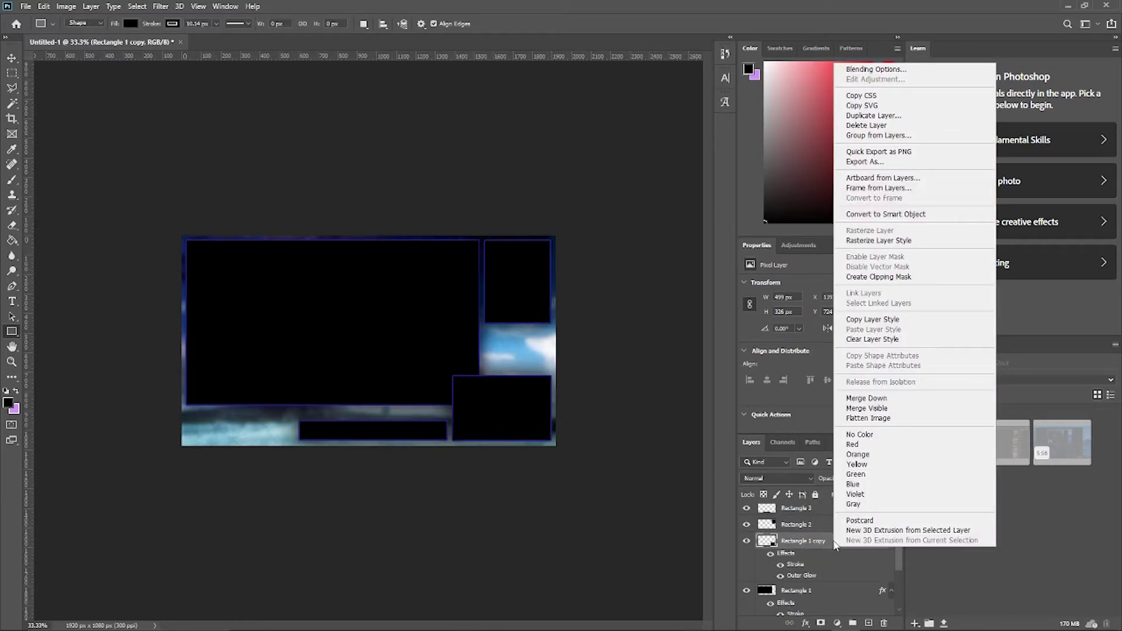
click(873, 277)
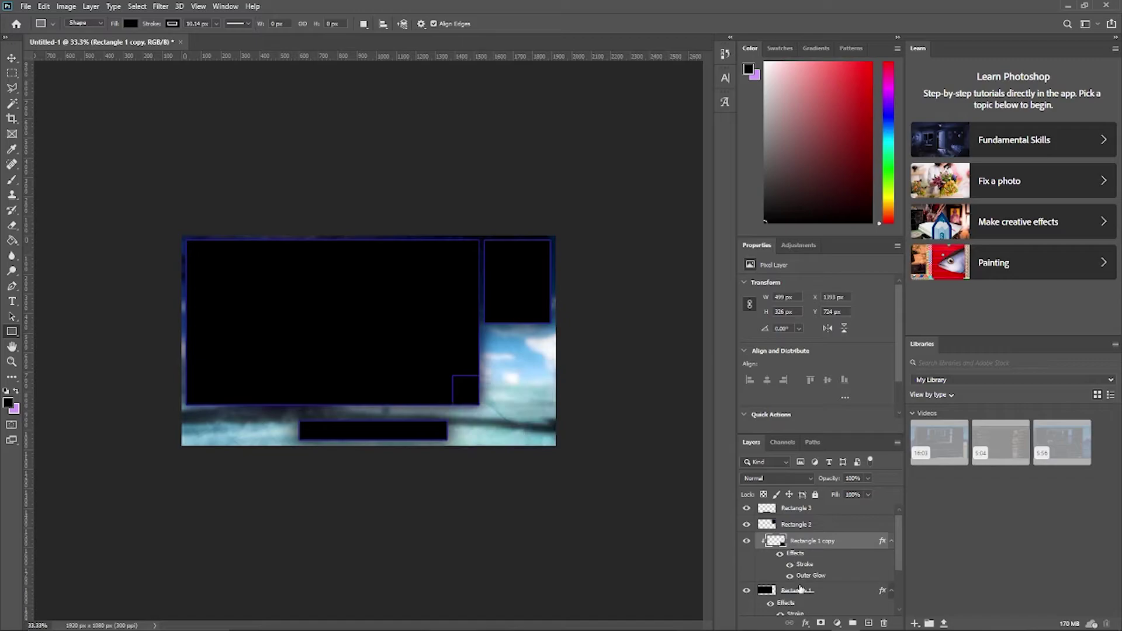
key(ctrl+z)
Step: Rasterize the layer styles of the lower-right rectangle and the large frame
right_click(812, 544)
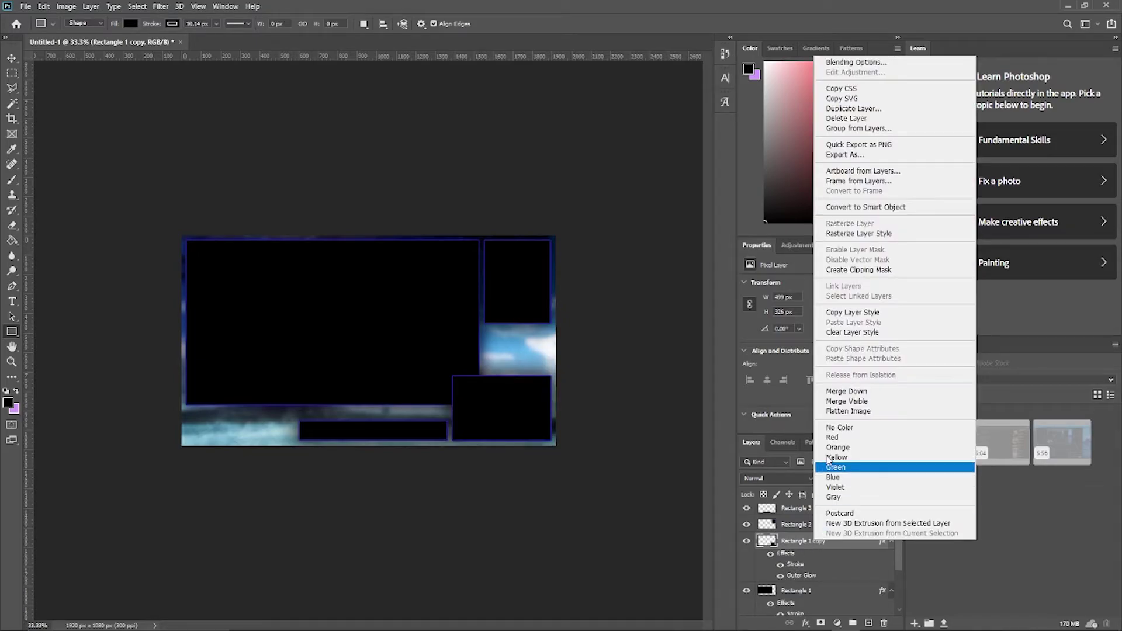
click(878, 233)
right_click(810, 554)
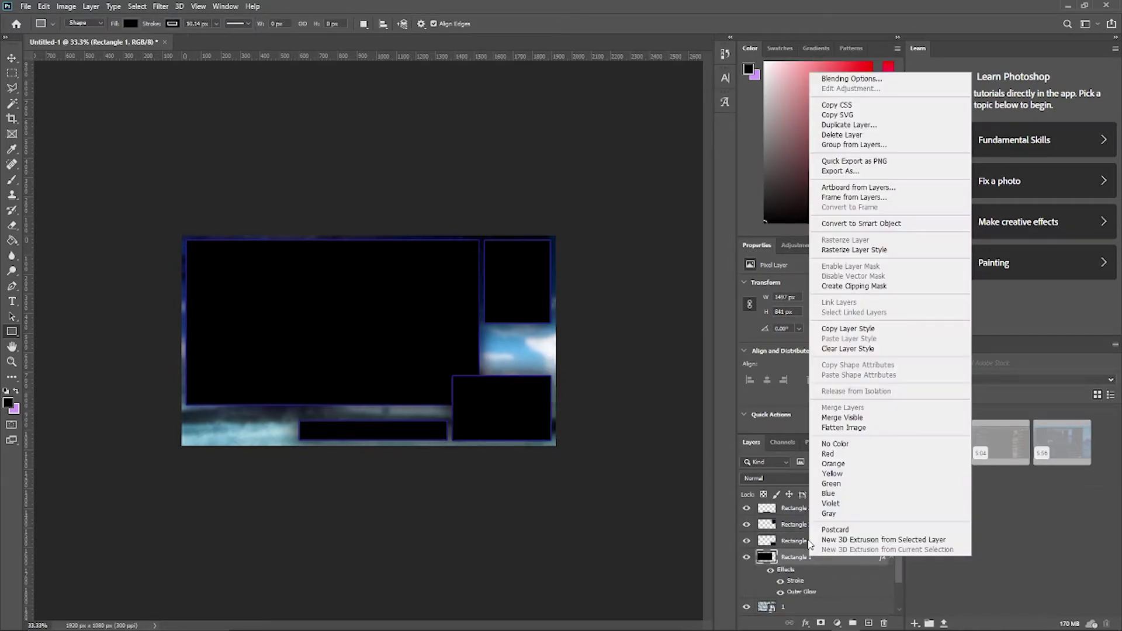
click(891, 250)
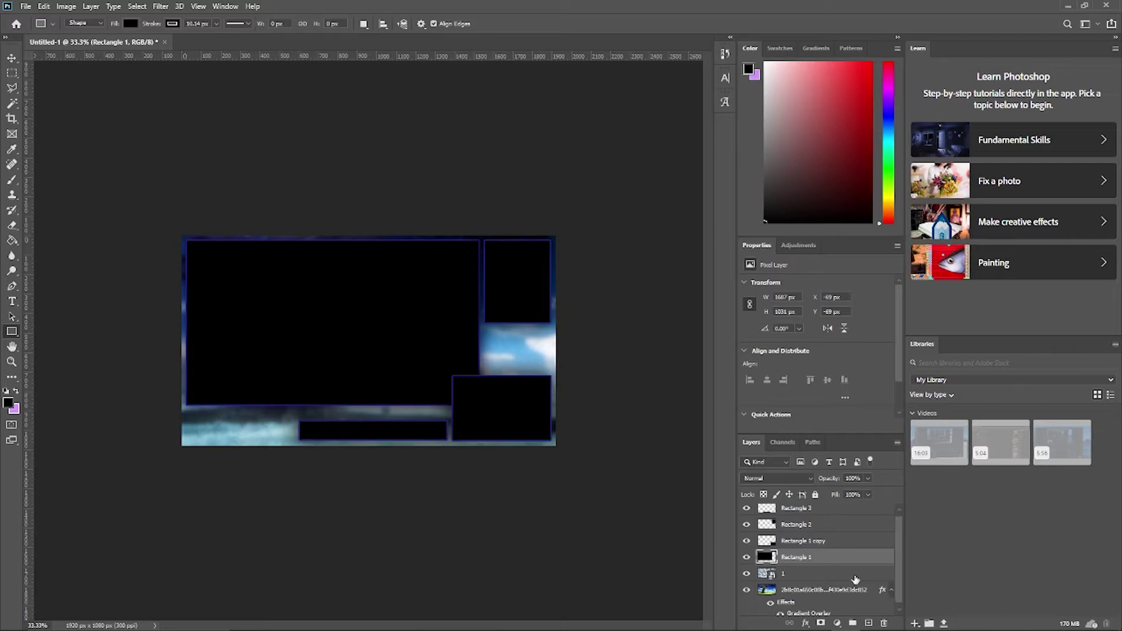
Step: Select the large frame's black area on Rectangle 1 with the Magic Wand and delete that area from the background image layer
scroll(862, 587, up, 1)
click(828, 512)
click(828, 528)
click(828, 511)
click(828, 562)
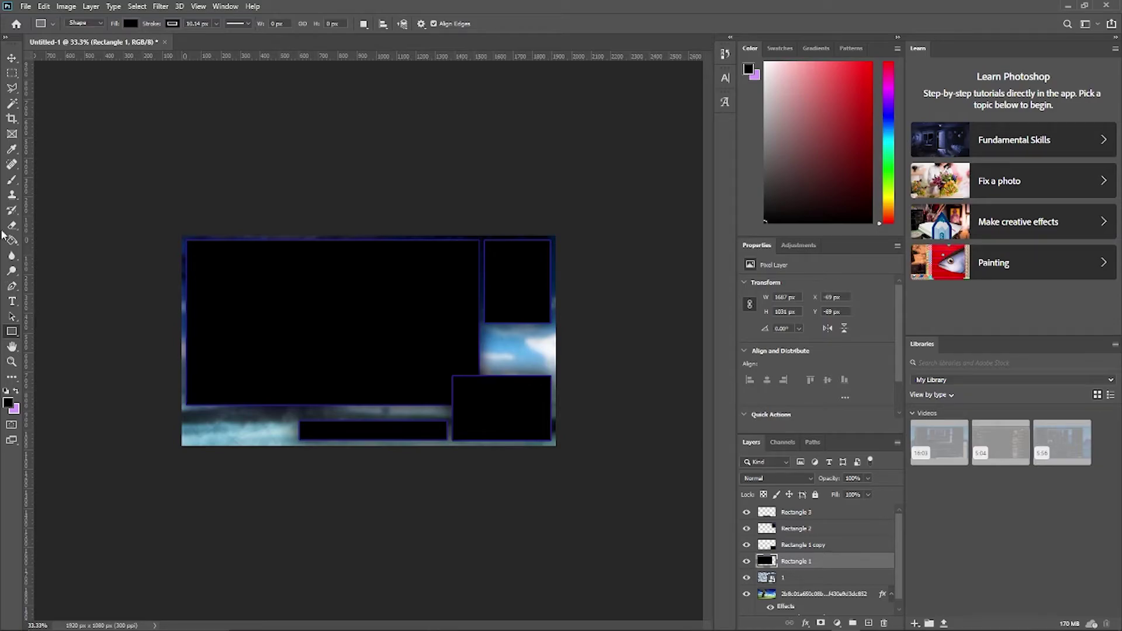
click(12, 103)
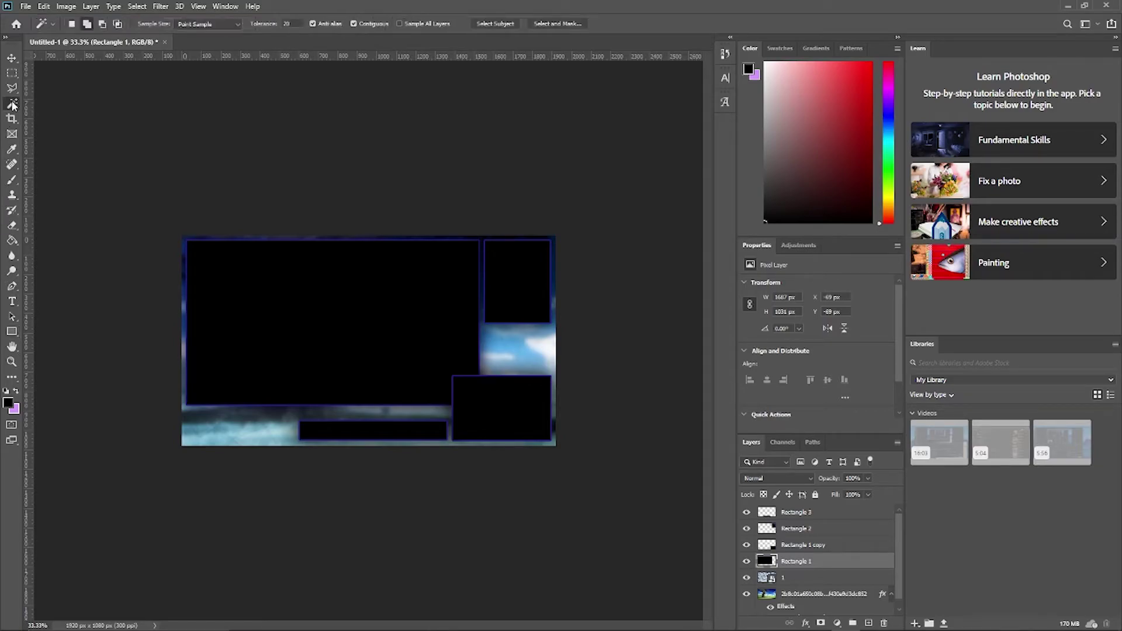
click(326, 292)
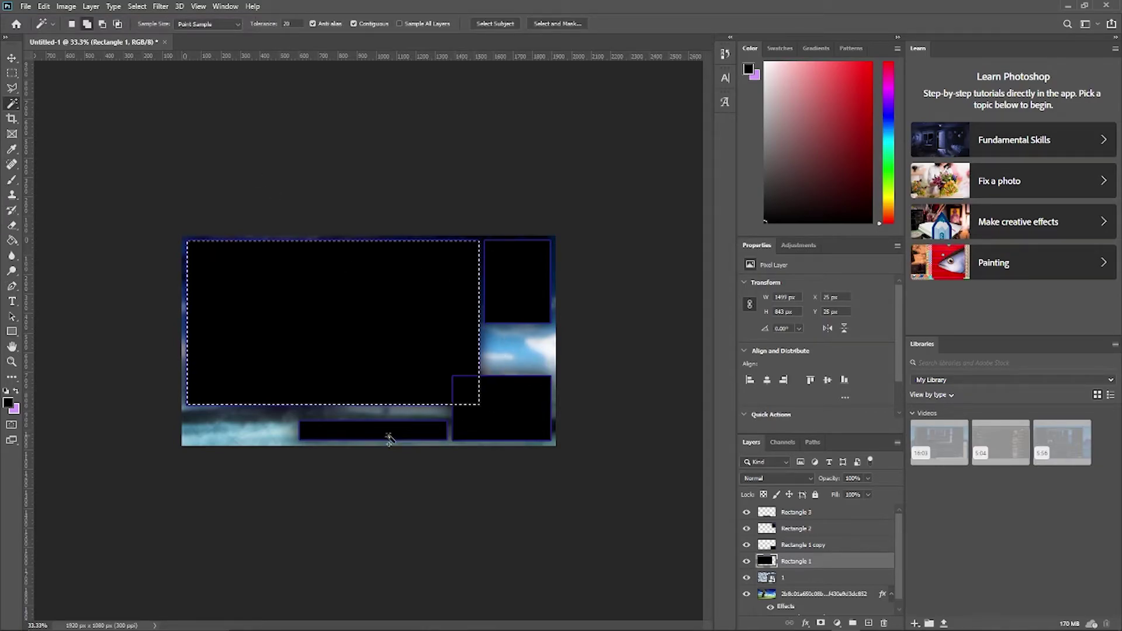
scroll(829, 558, down, 1)
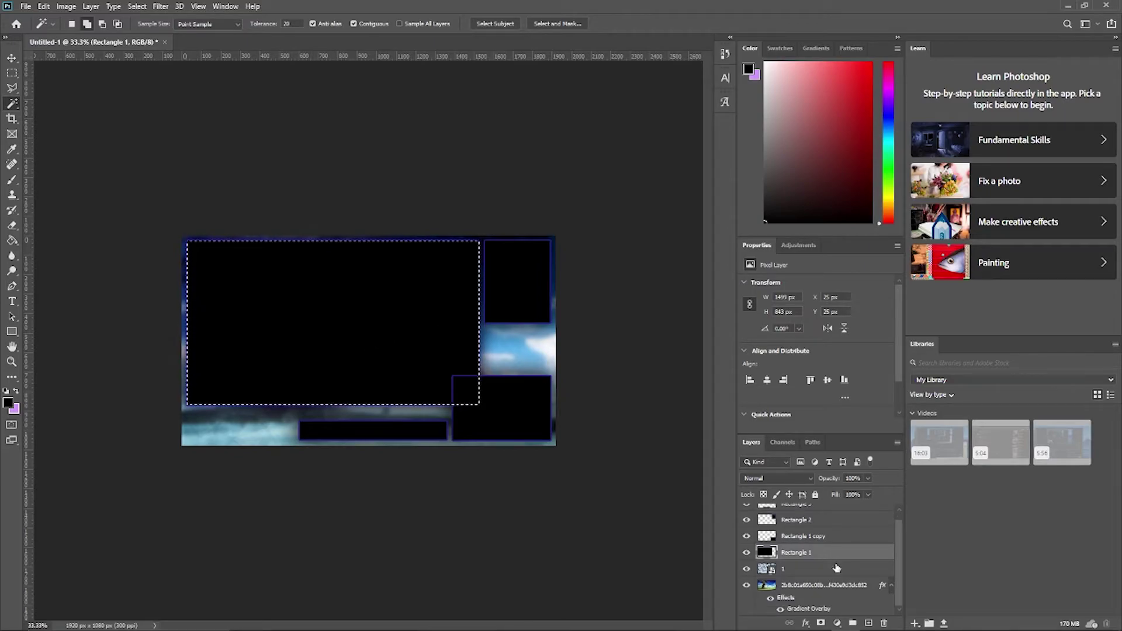
click(832, 568)
click(832, 584)
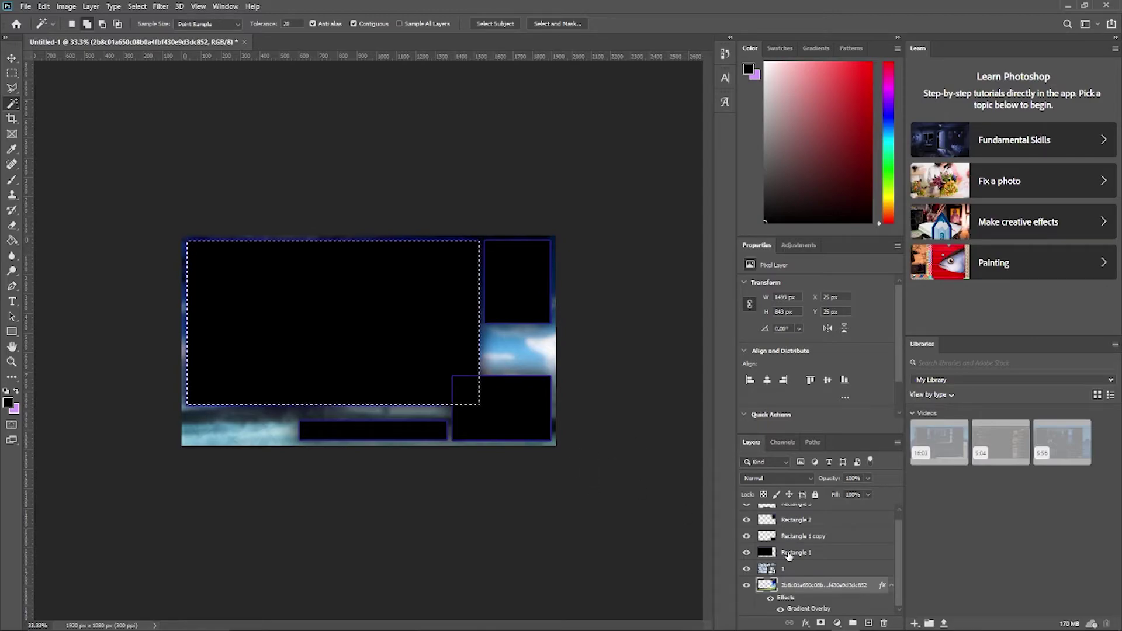
Step: Try to delete the selected area from pattern layer 1, briefly hiding the large frame to check the cutout beneath
click(796, 570)
key(Delete)
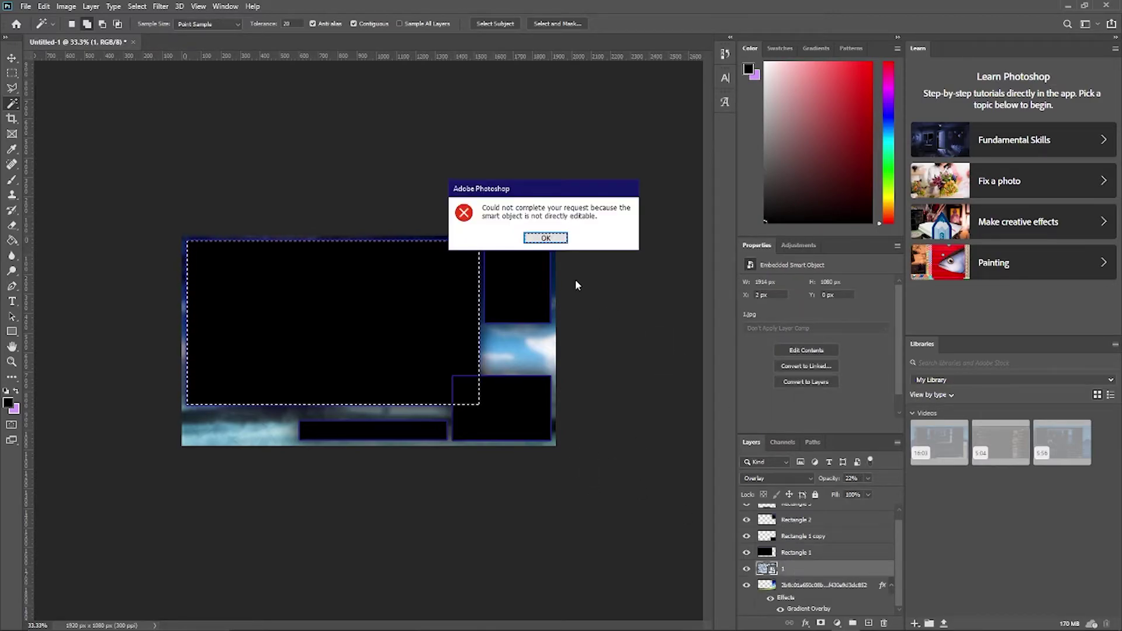
click(545, 238)
click(808, 586)
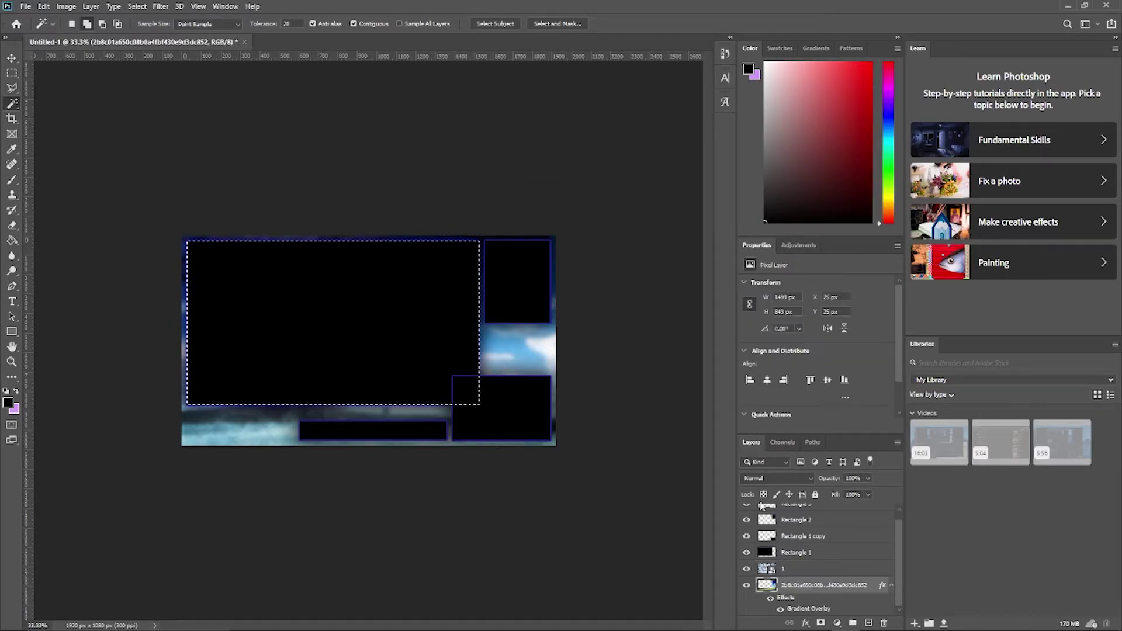
click(746, 553)
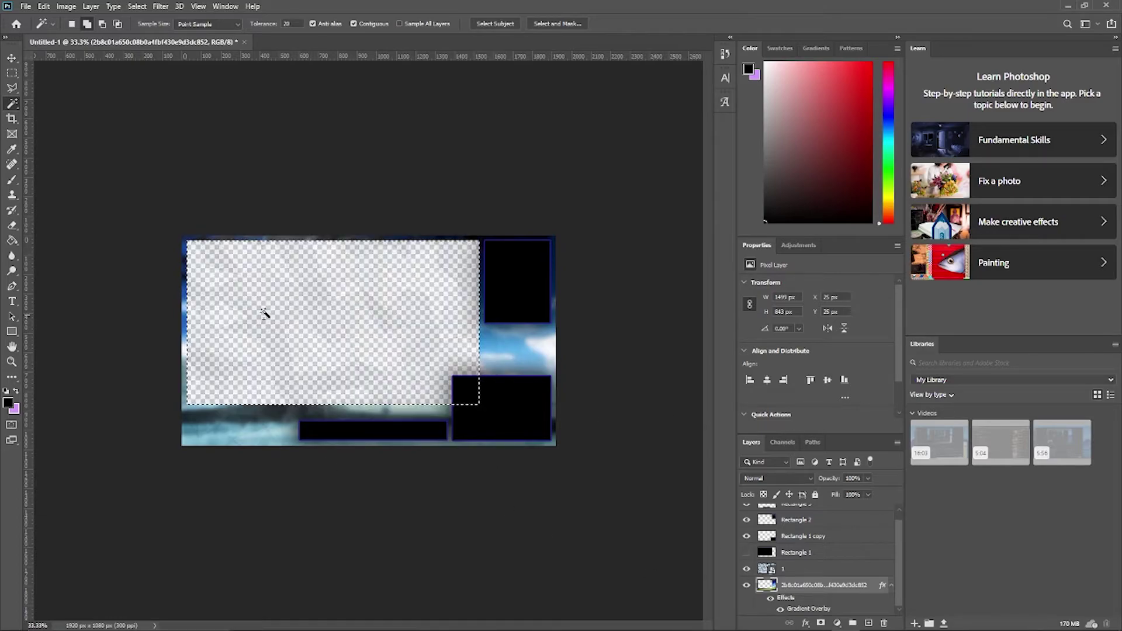
click(746, 552)
click(815, 569)
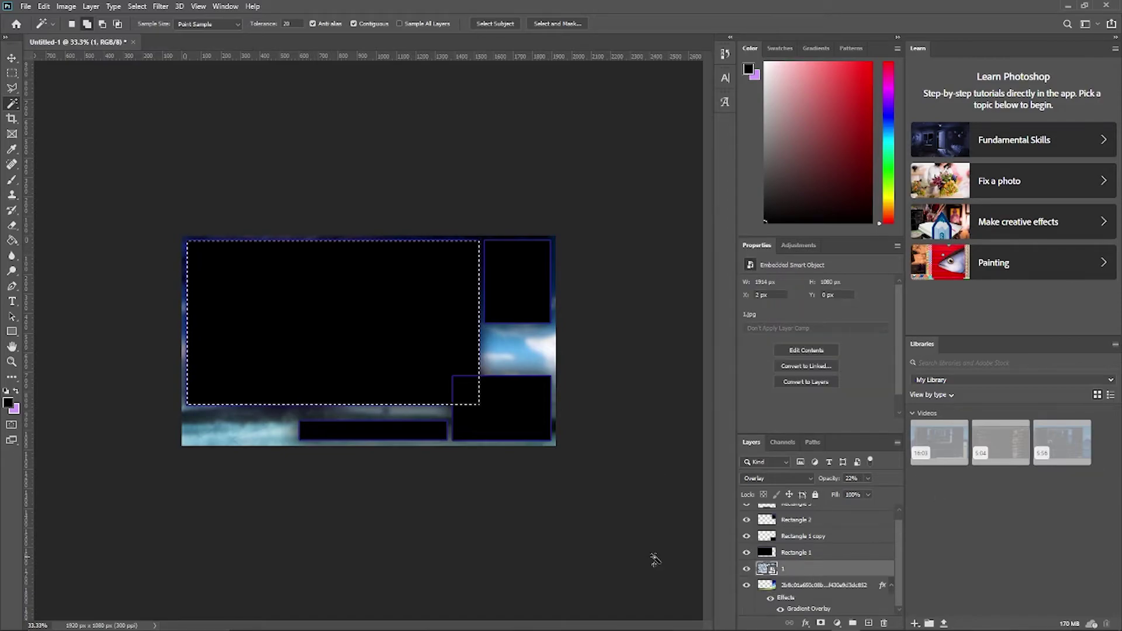
key(Delete)
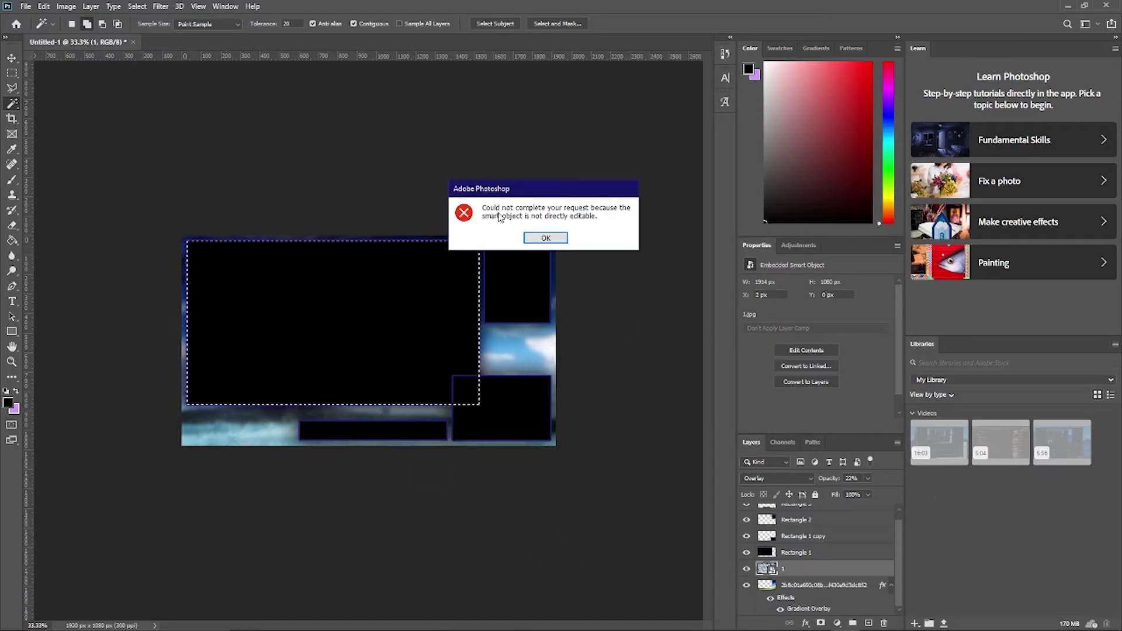
click(545, 238)
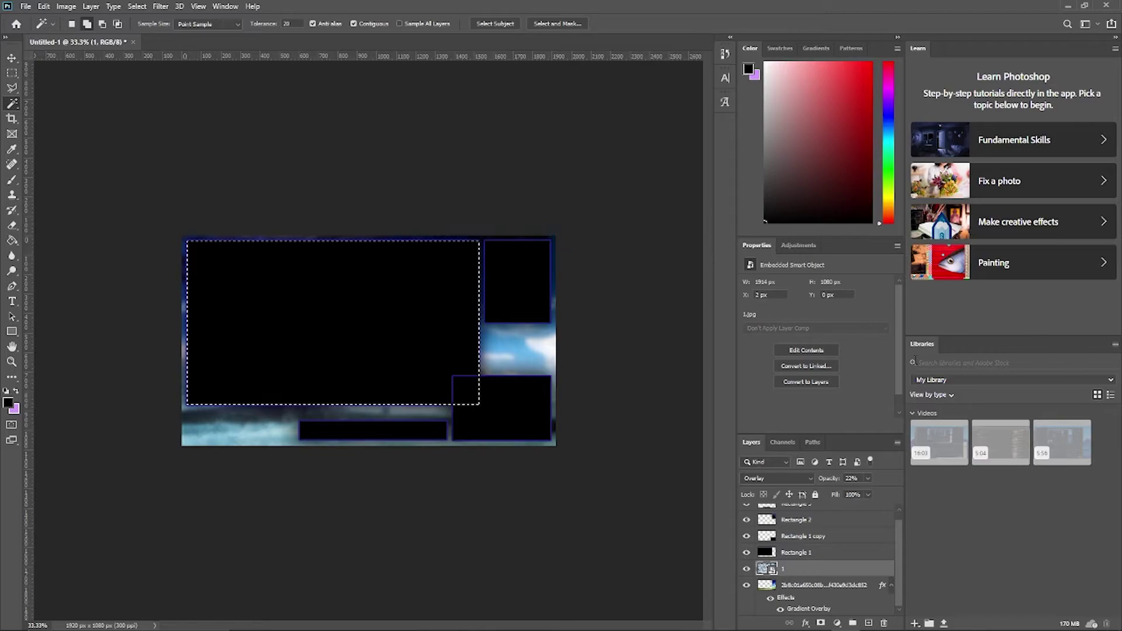
Step: Rasterize pattern layer 1 and delete the selected large-frame area from it
right_click(826, 571)
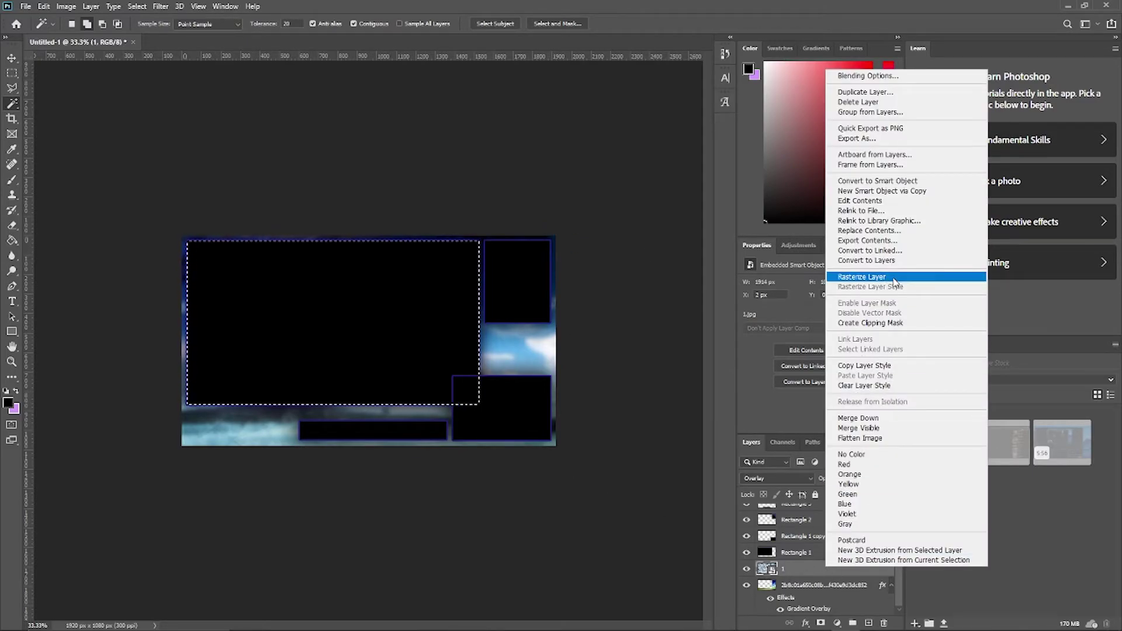
click(861, 277)
Step: Add the lower-right rectangle, the upper-right rectangle and the bottom bar to the selection with the Magic Wand, each from its own layer
click(842, 555)
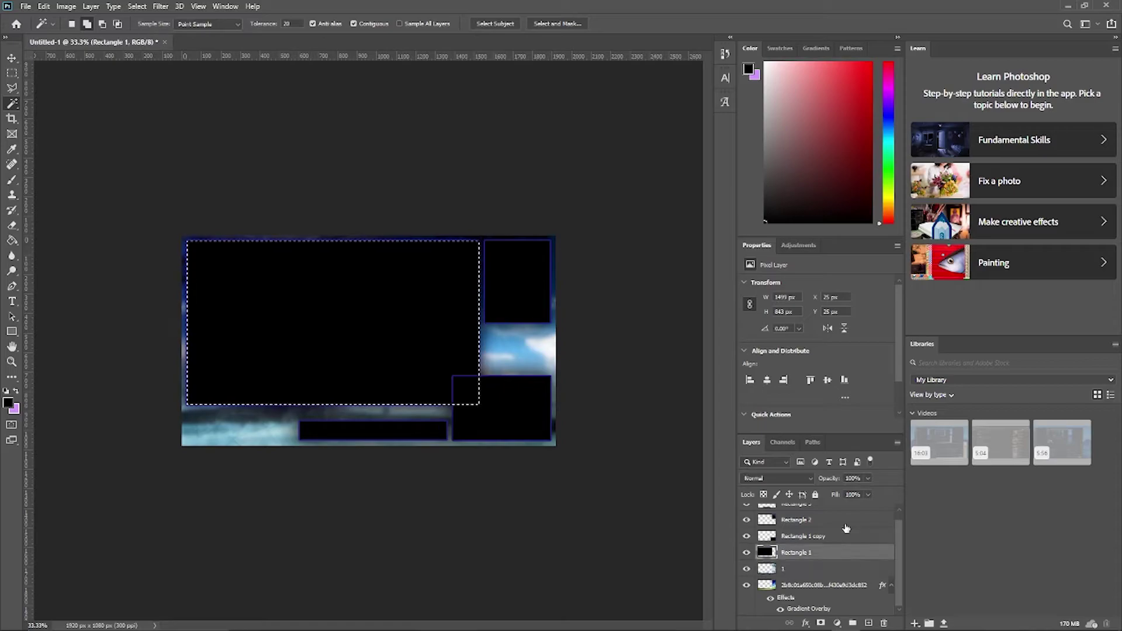
click(835, 537)
shift+click(512, 409)
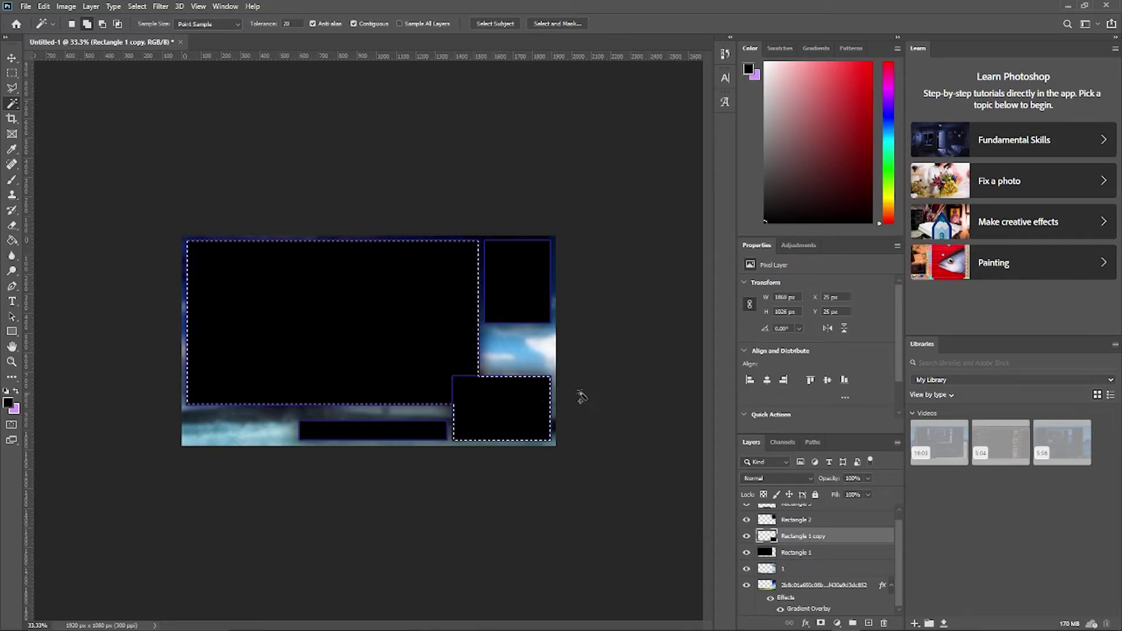
click(795, 521)
shift+click(507, 299)
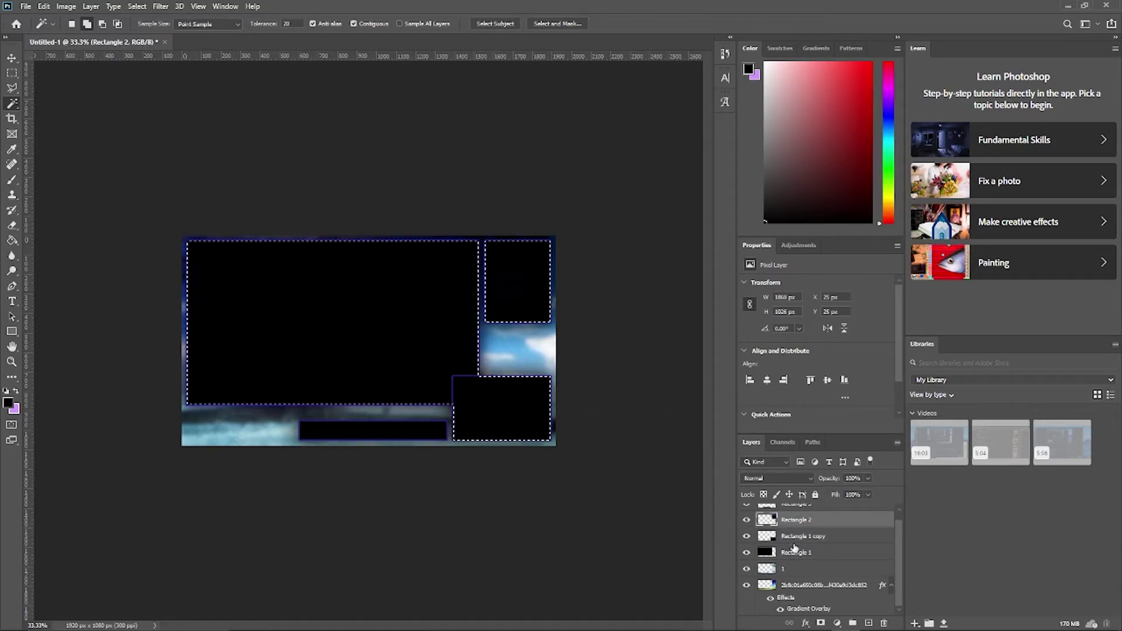
scroll(795, 548, up, 1)
click(799, 513)
shift+click(373, 430)
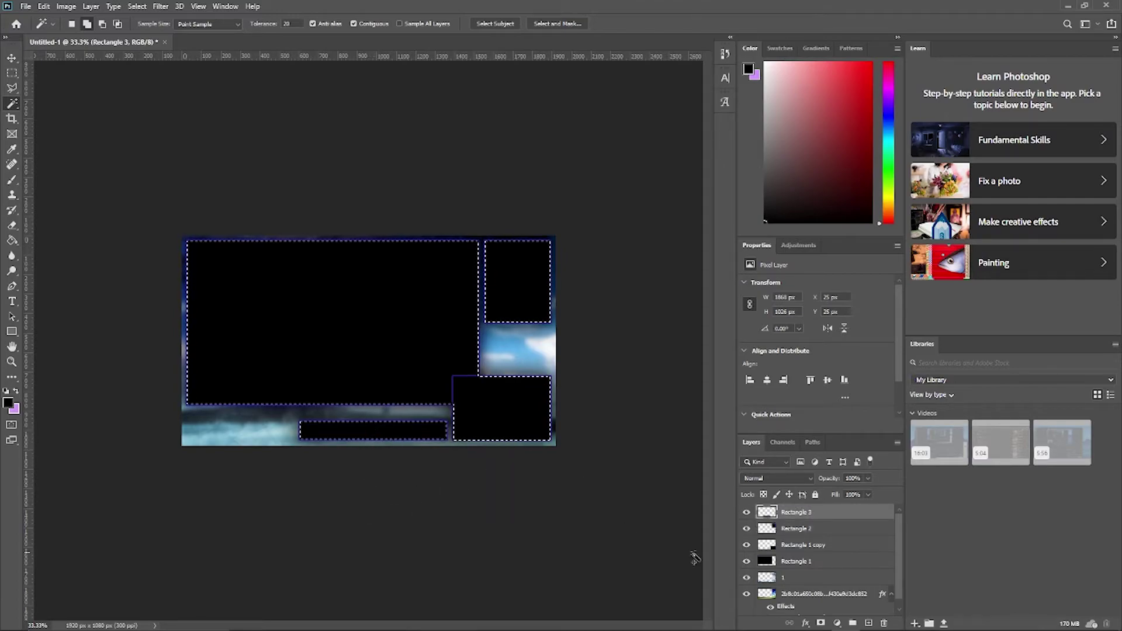
Step: Delete the selected areas from pattern layer 1 and the background image layer
scroll(806, 579, down, 1)
click(814, 575)
click(815, 587)
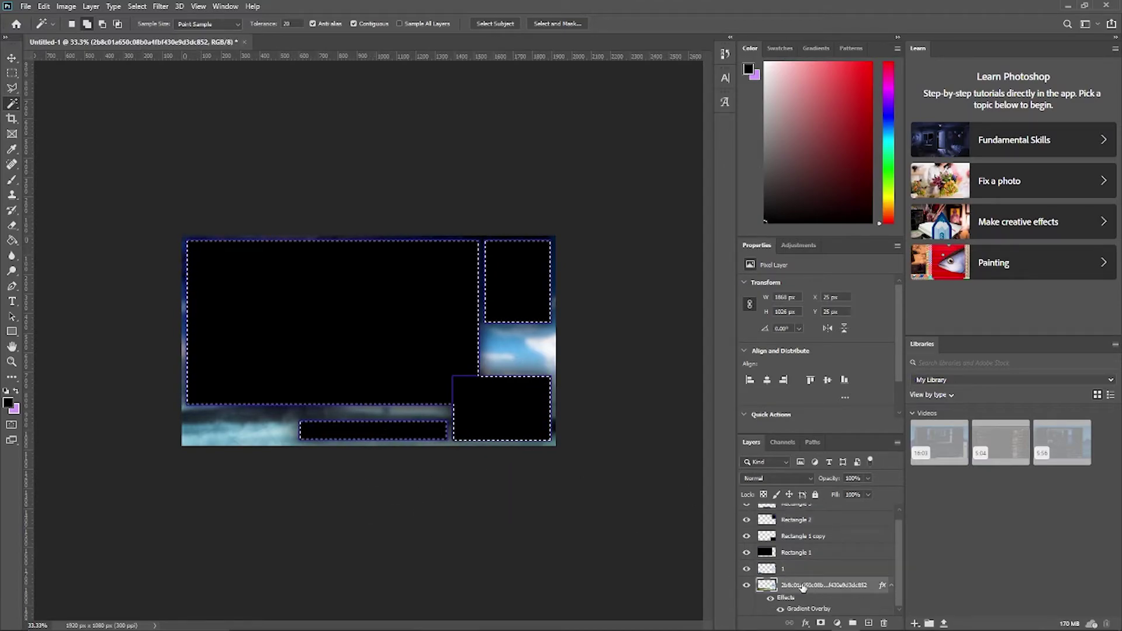
scroll(819, 559, up, 1)
click(807, 560)
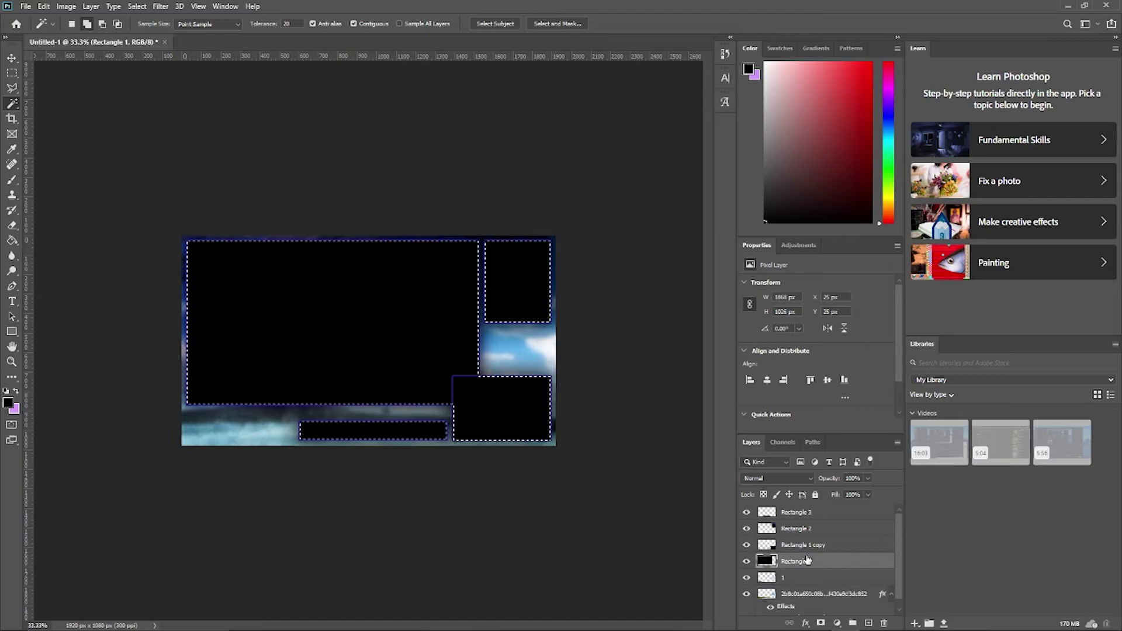
click(824, 546)
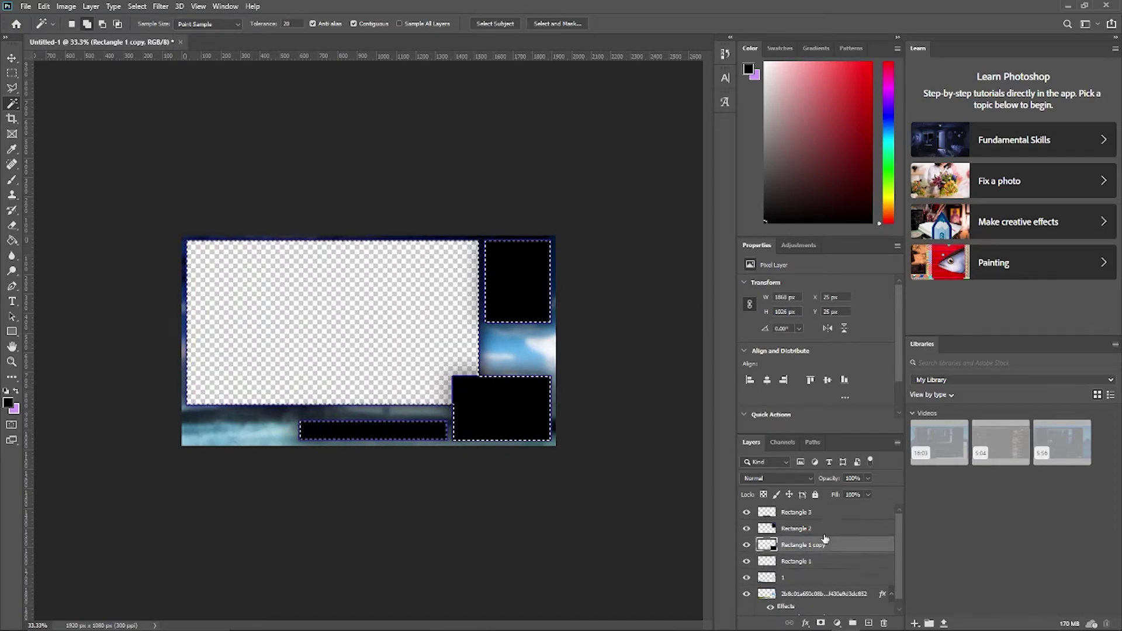
click(824, 529)
click(827, 512)
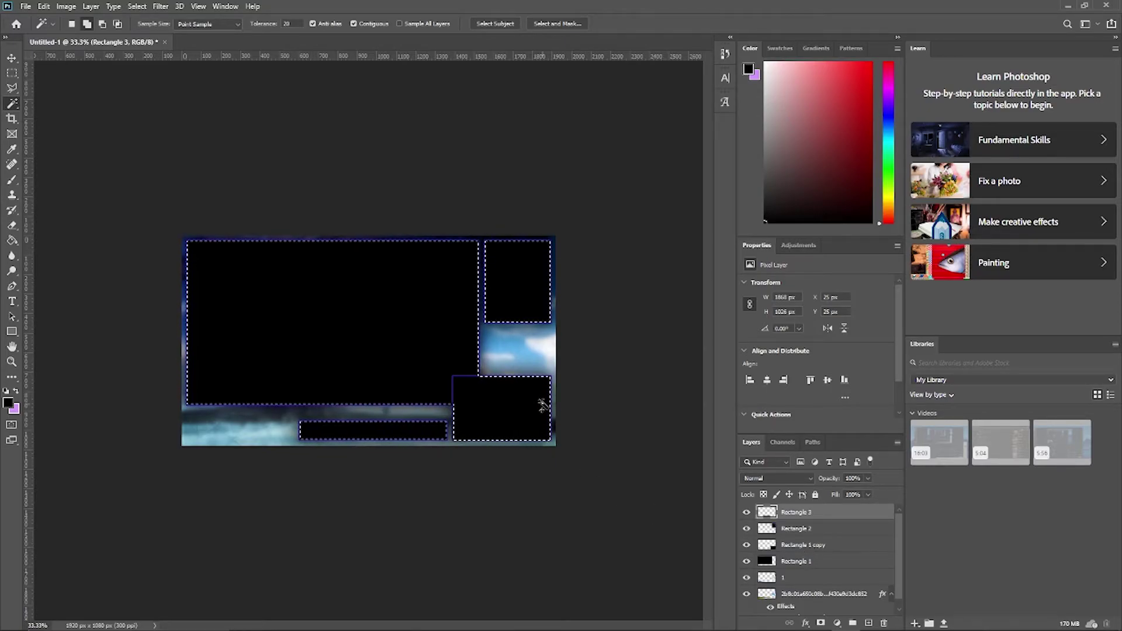
Step: Delete the selected black fill from the large frame's layer, Rectangle 1
click(795, 563)
key(Delete)
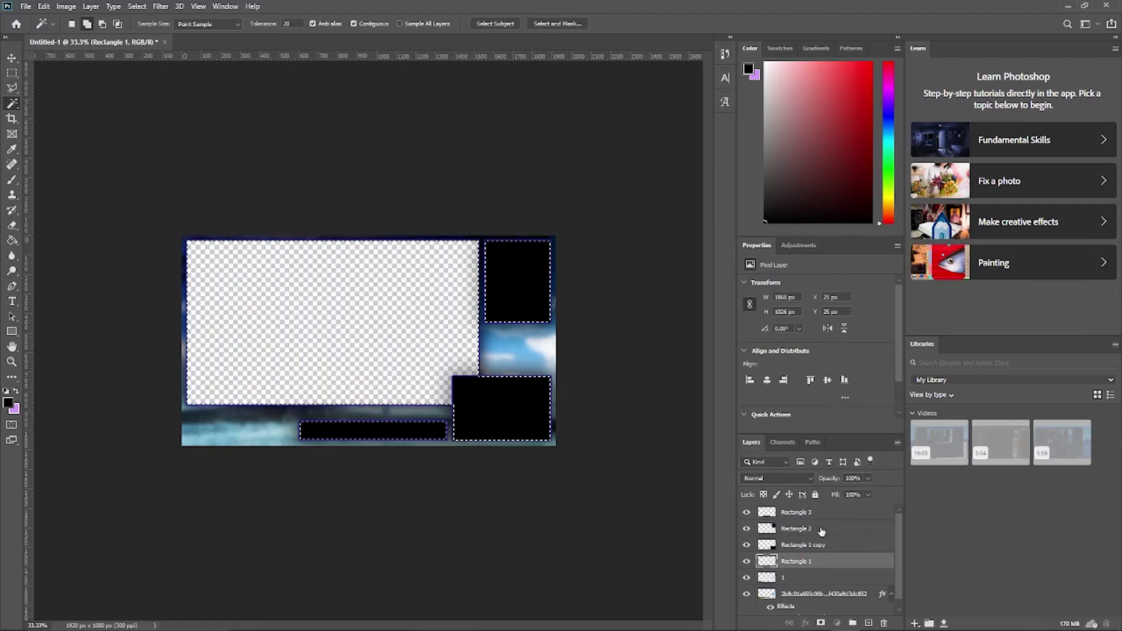
Step: Delete the selected black fill from the upper-right rectangle's layer, Rectangle 2, and the bottom bar's layer, Rectangle 3
click(820, 528)
key(Delete)
click(819, 514)
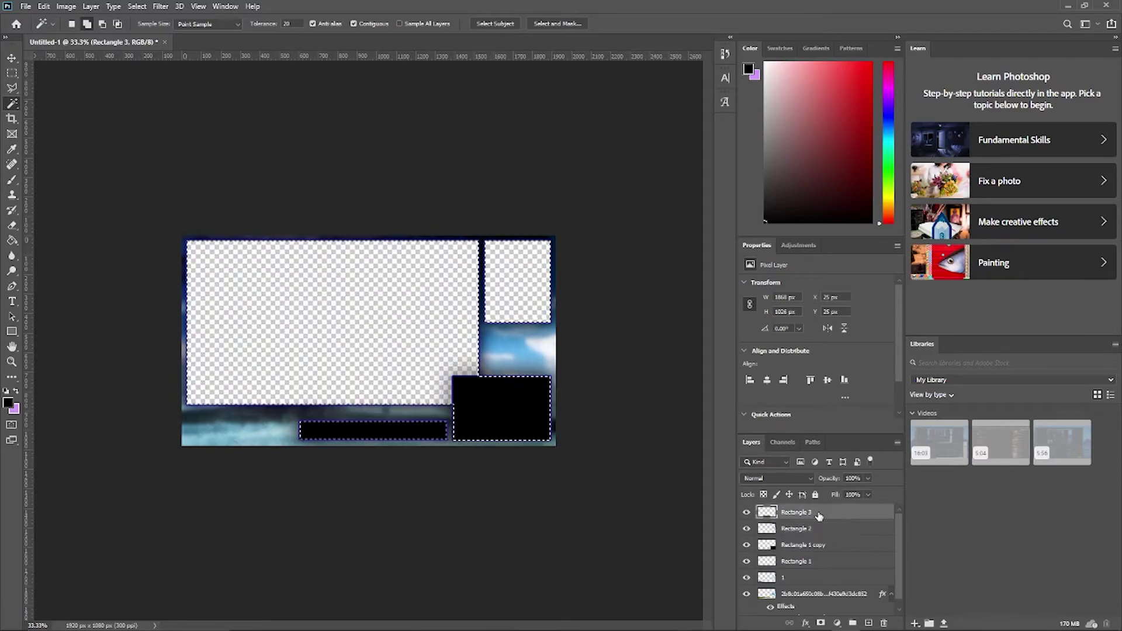
Step: Clear the selection, reselect the lower-right rectangle's black fill on Rectangle 1 copy with the Magic Wand, and delete it
click(807, 545)
key(ctrl+d)
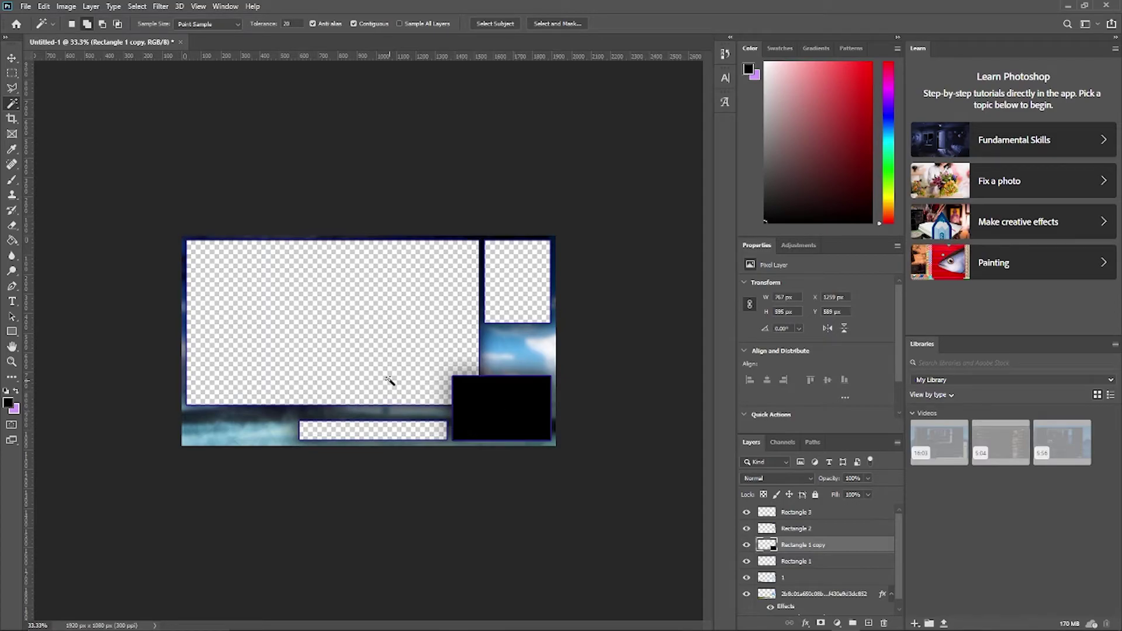
click(482, 427)
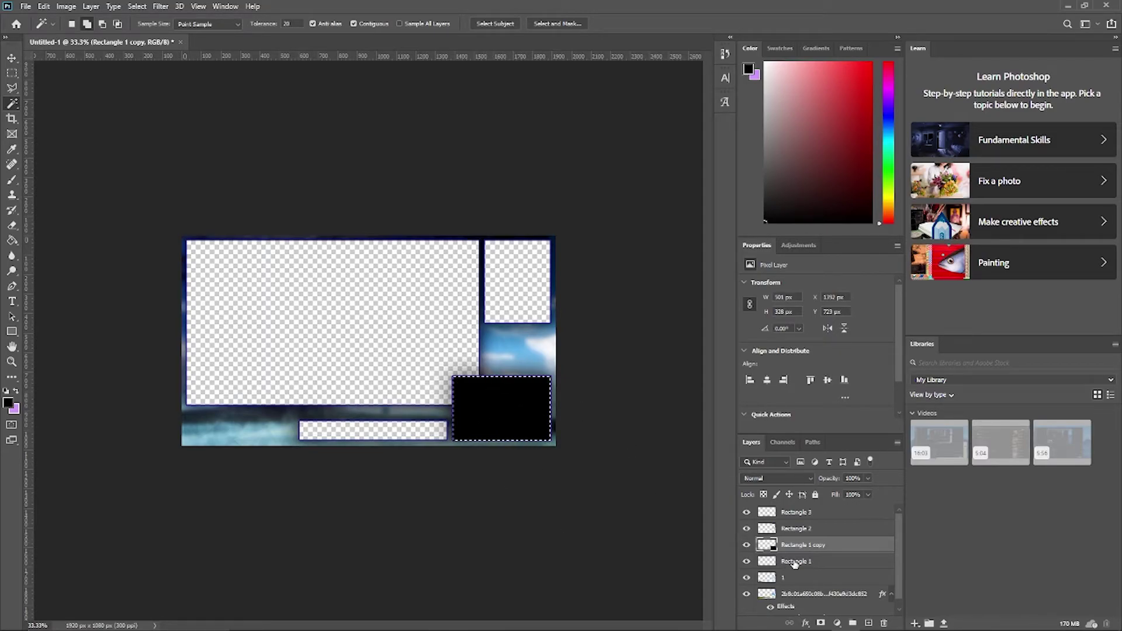
key(Delete)
key(ctrl+d)
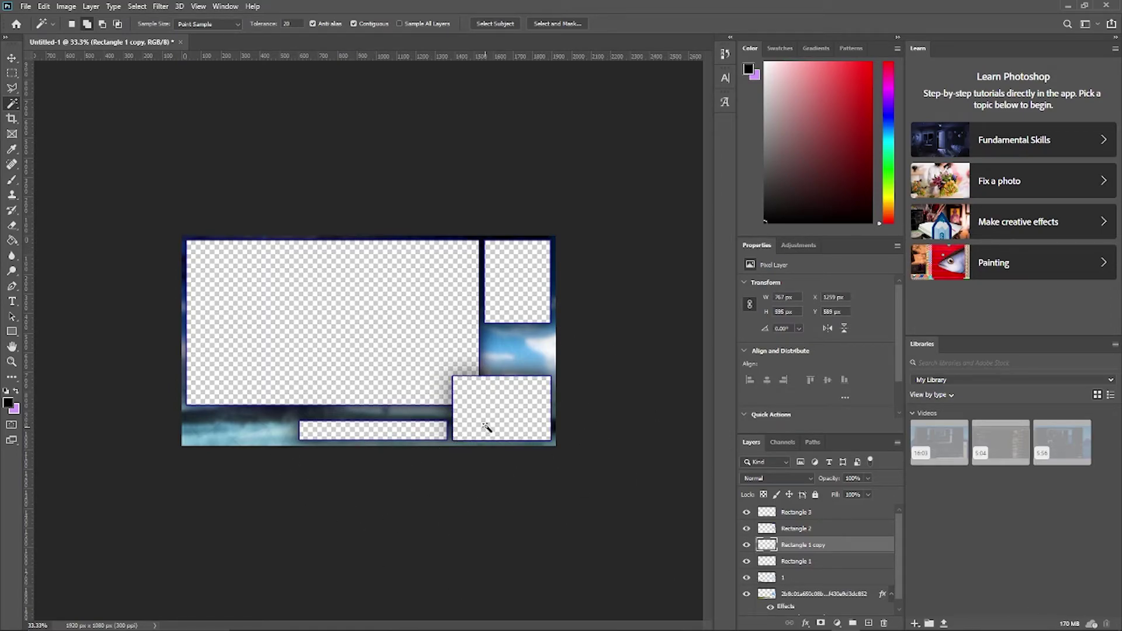
scroll(833, 561, down, 1)
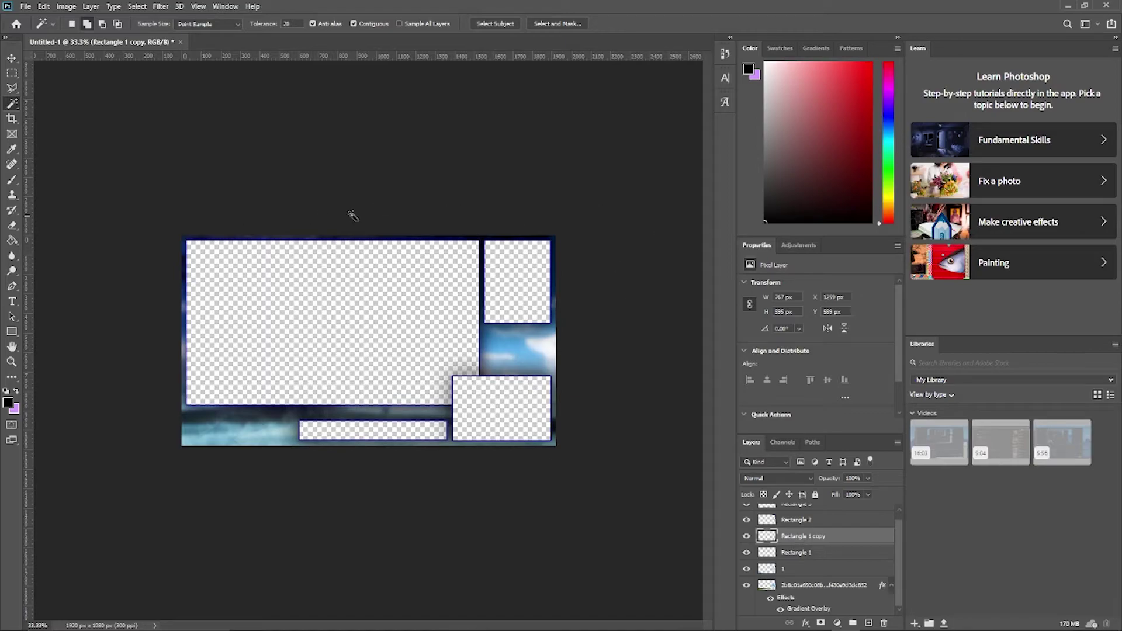
scroll(845, 568, up, 1)
Step: Create a new layer group and move the four rectangle layers into it
click(810, 564)
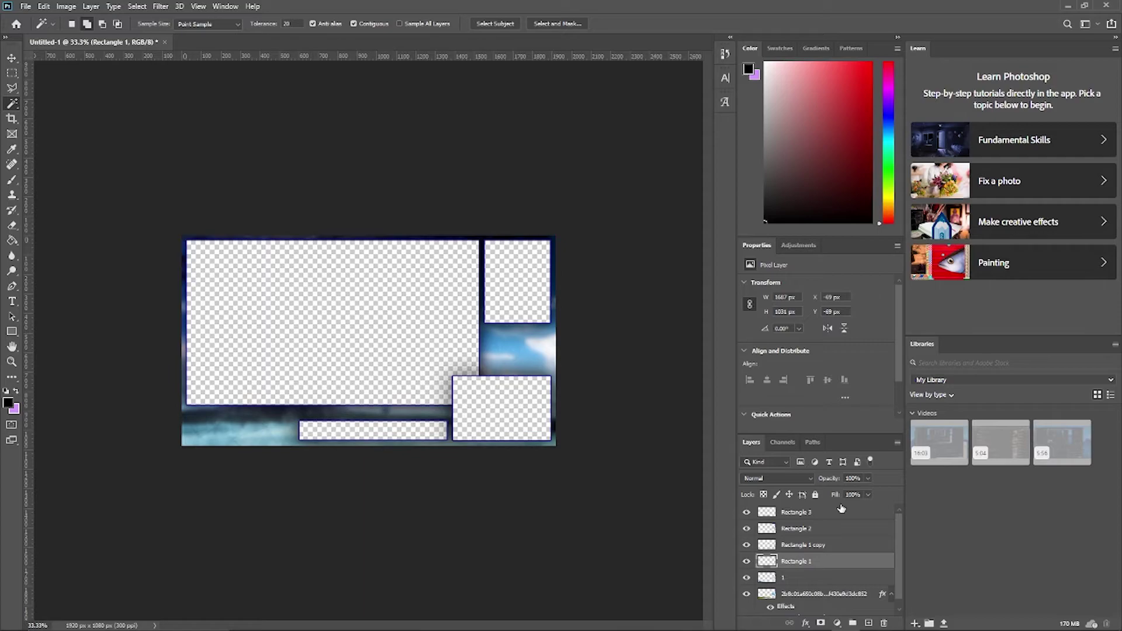
click(842, 512)
click(854, 623)
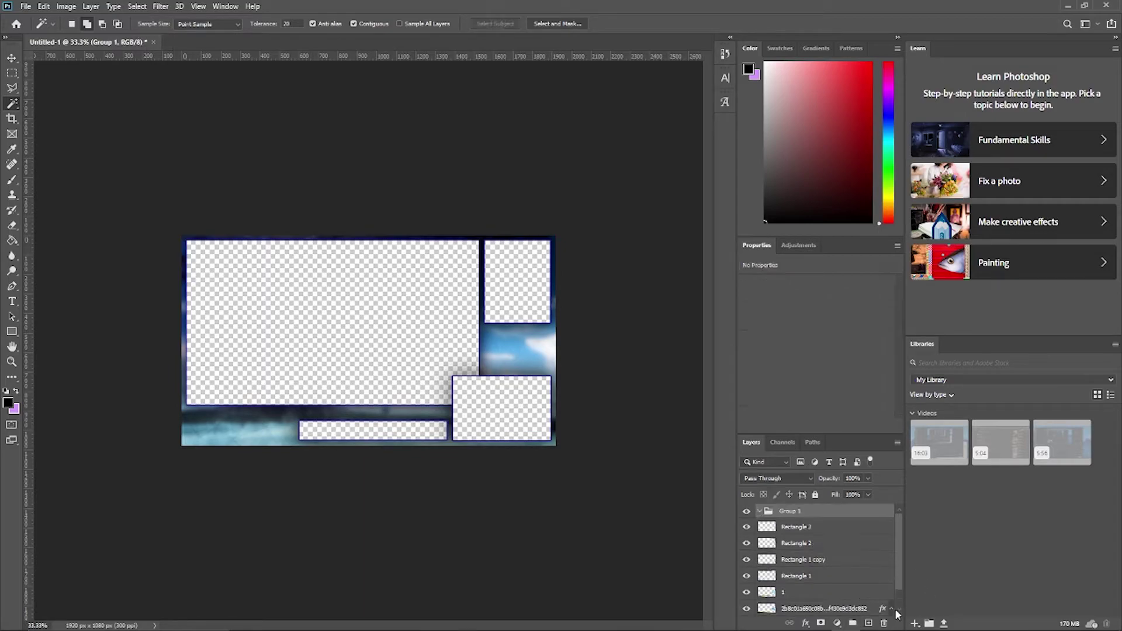
mouse_move(815, 527)
mouse_down()
mouse_move(821, 540)
mouse_move(829, 518)
mouse_move(825, 549)
mouse_move(824, 536)
mouse_up()
drag(824, 578, 830, 555)
drag(785, 591, 792, 566)
Step: Rename the rectangles' group as layout and collapse it
double_click(786, 512)
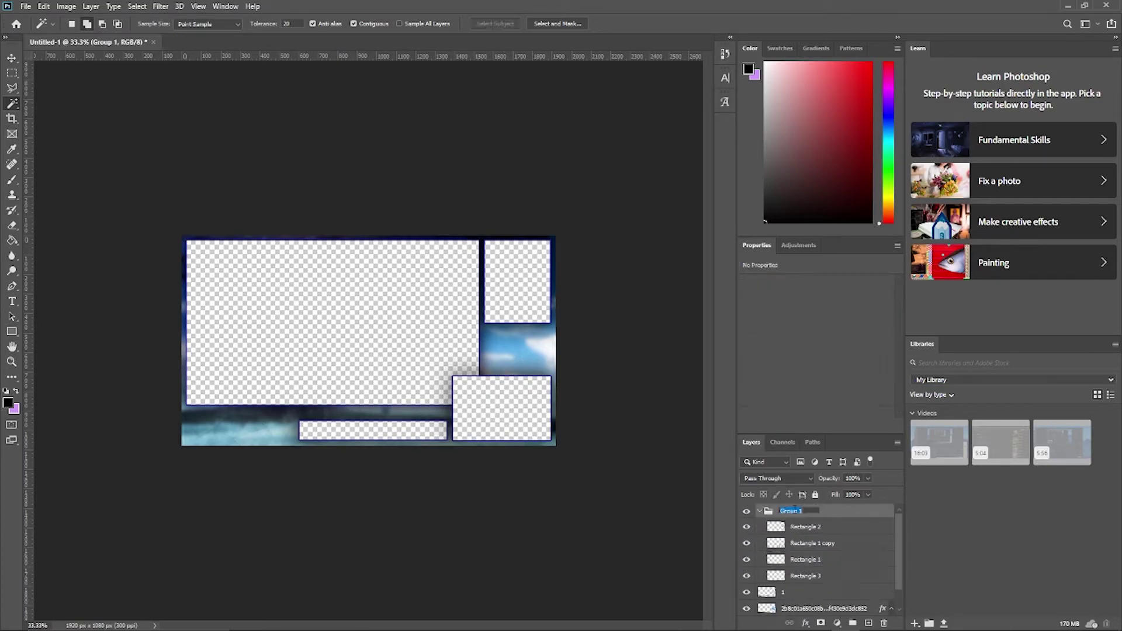
key(Return)
click(759, 512)
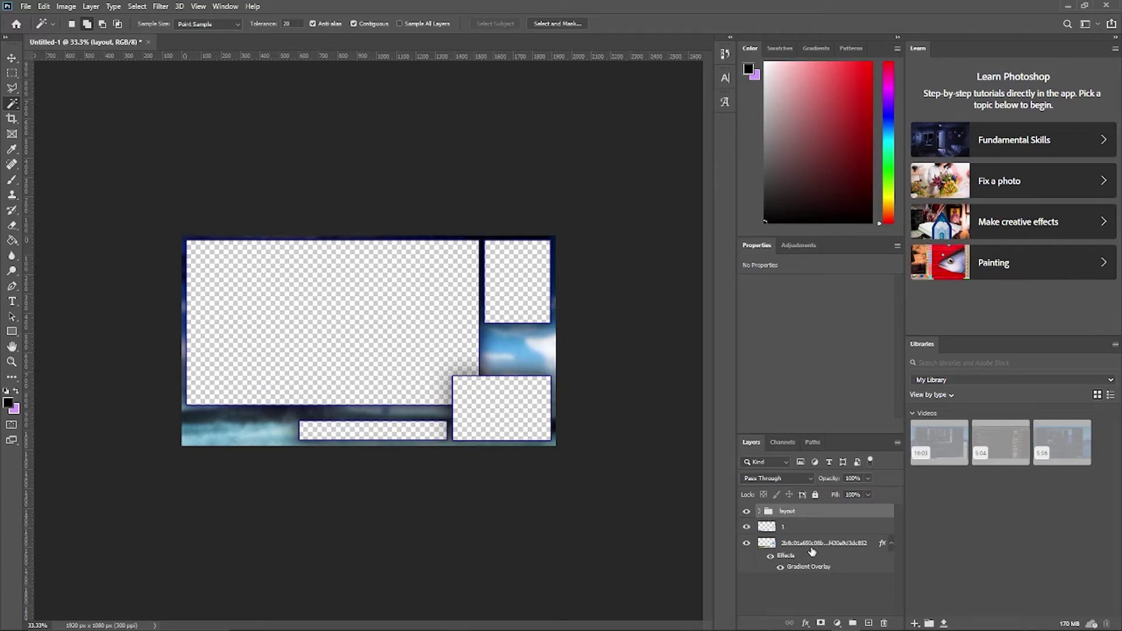
Step: Create a second layer group and move the background image layer and pattern layer 1 into it
click(818, 543)
click(852, 623)
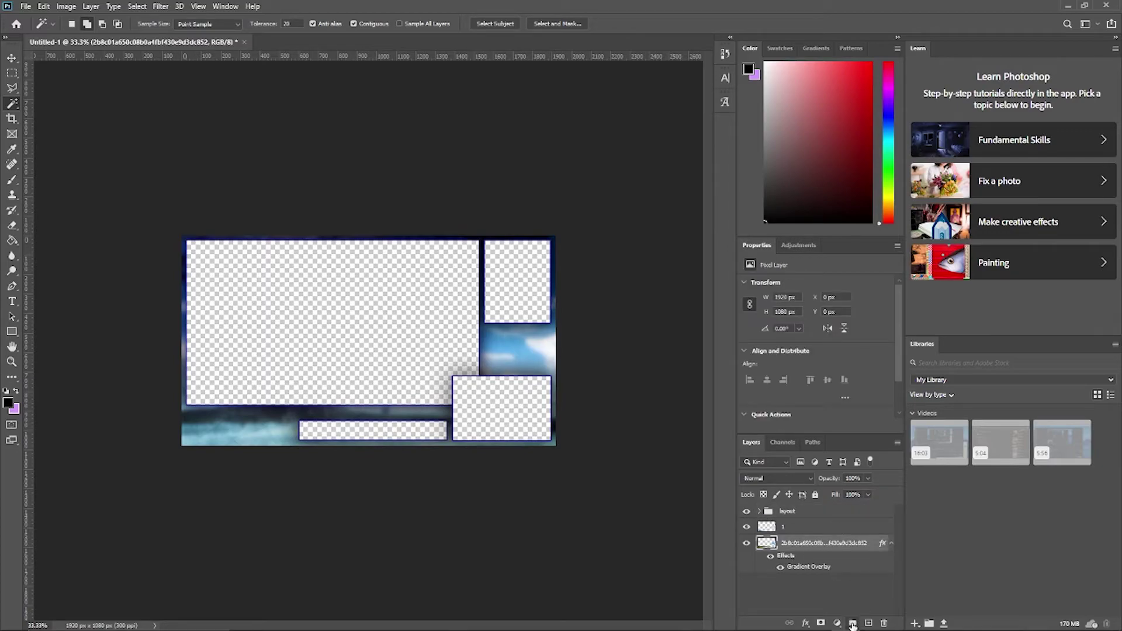
drag(814, 560, 812, 529)
drag(809, 576, 774, 544)
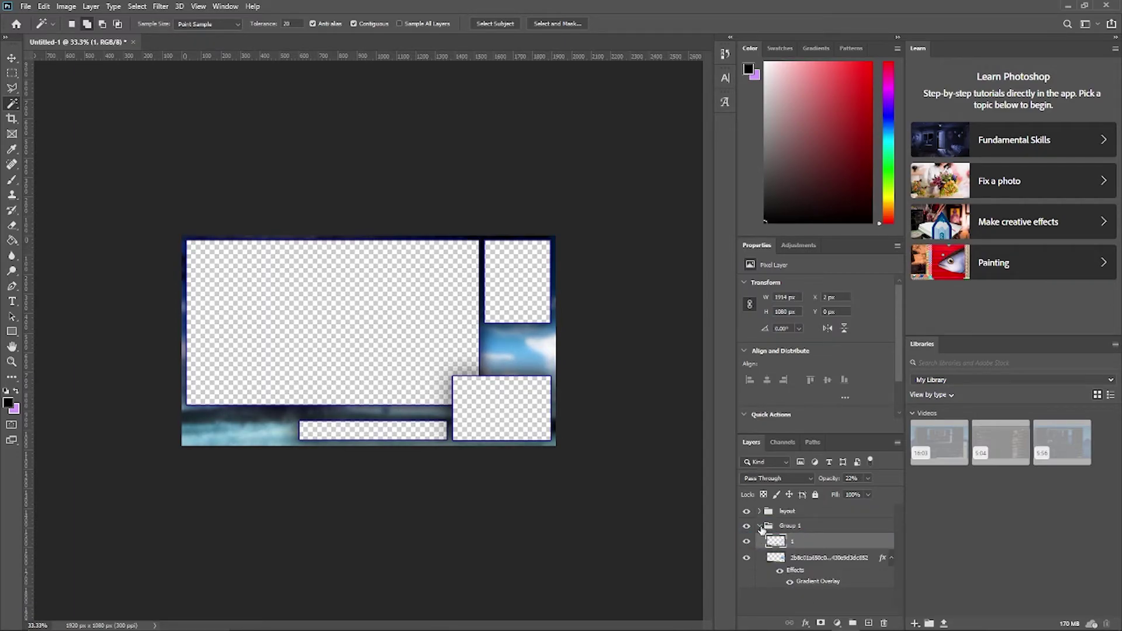
Step: Collapse the second group, rename it as background, and clear the layer selection
click(760, 525)
double_click(790, 526)
text(vi)
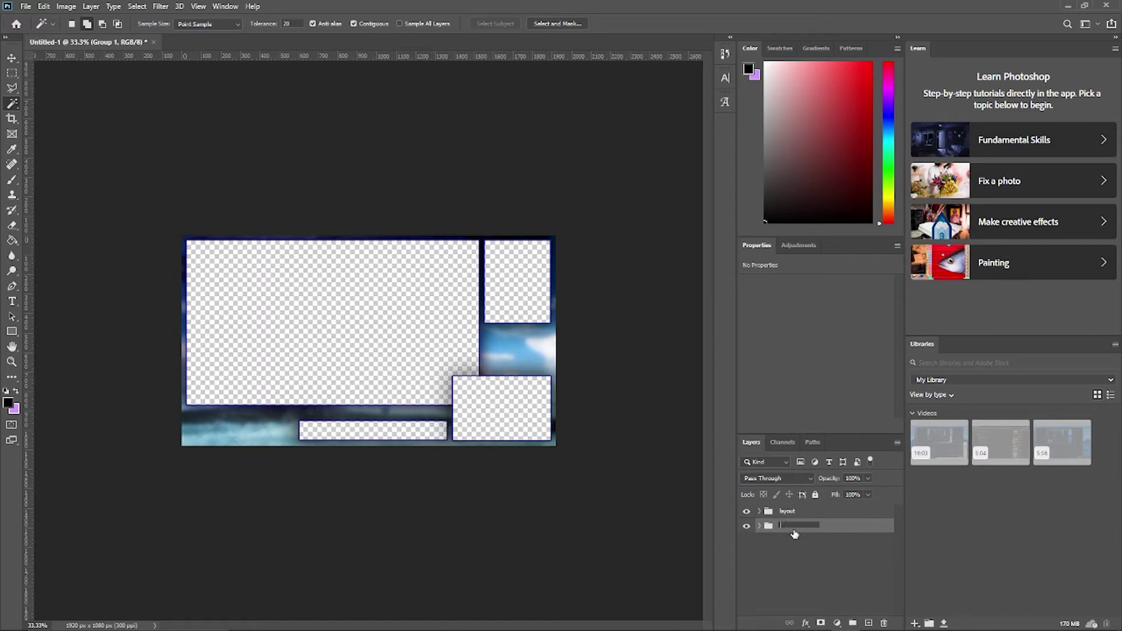
key(Return)
click(793, 611)
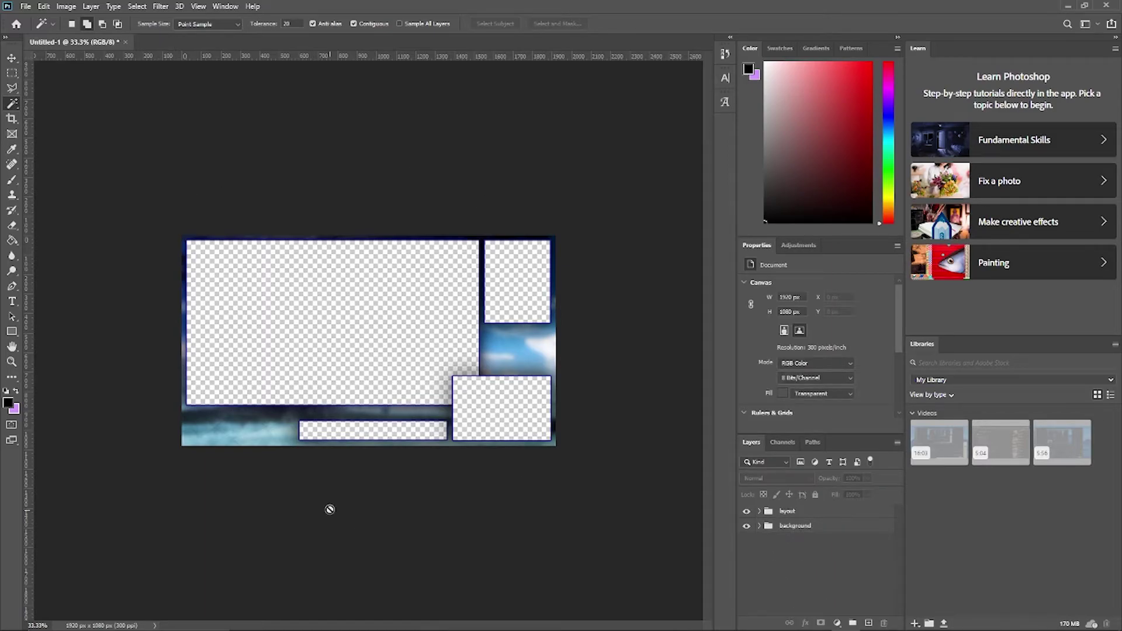
Step: Add a new layer above the layout group and enter the text "Cylentic" in the strip below the large frame
click(830, 516)
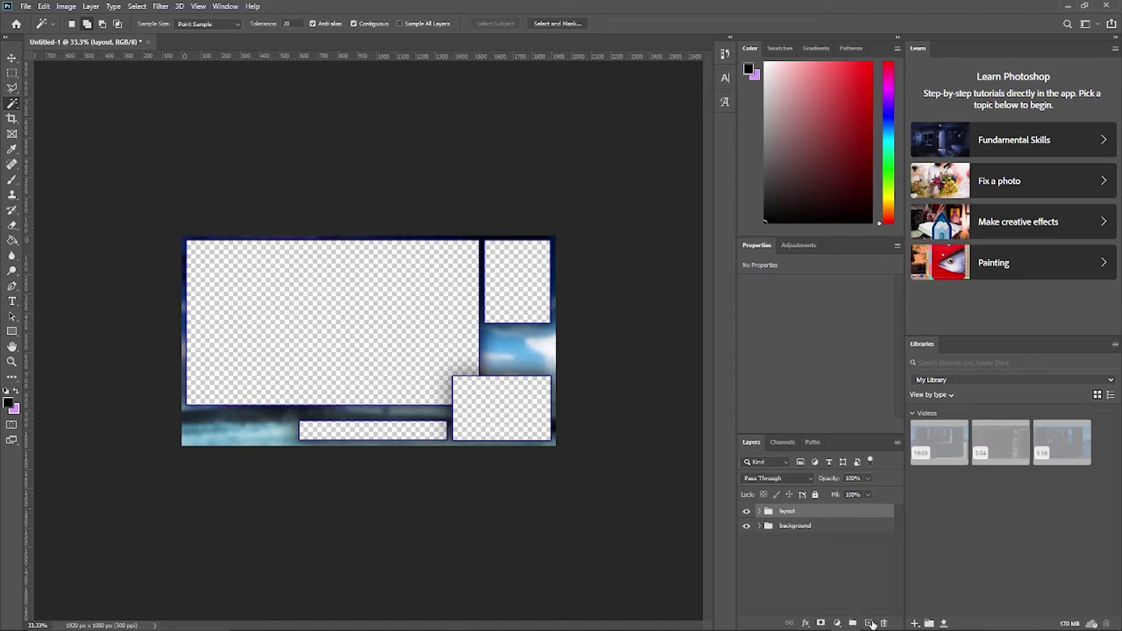
click(869, 622)
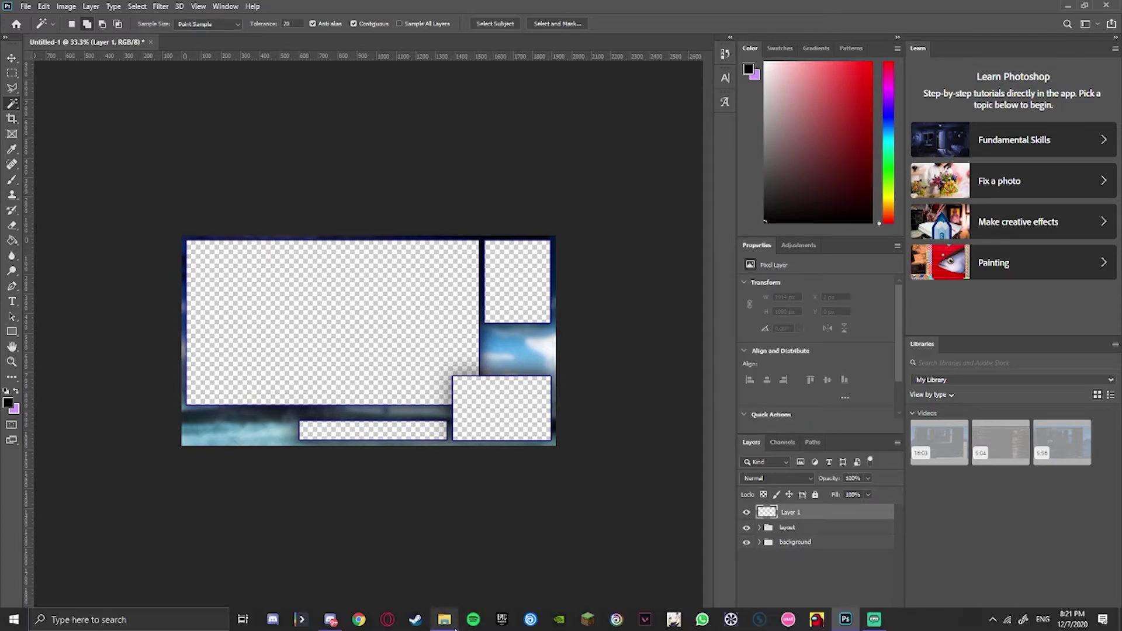
click(12, 303)
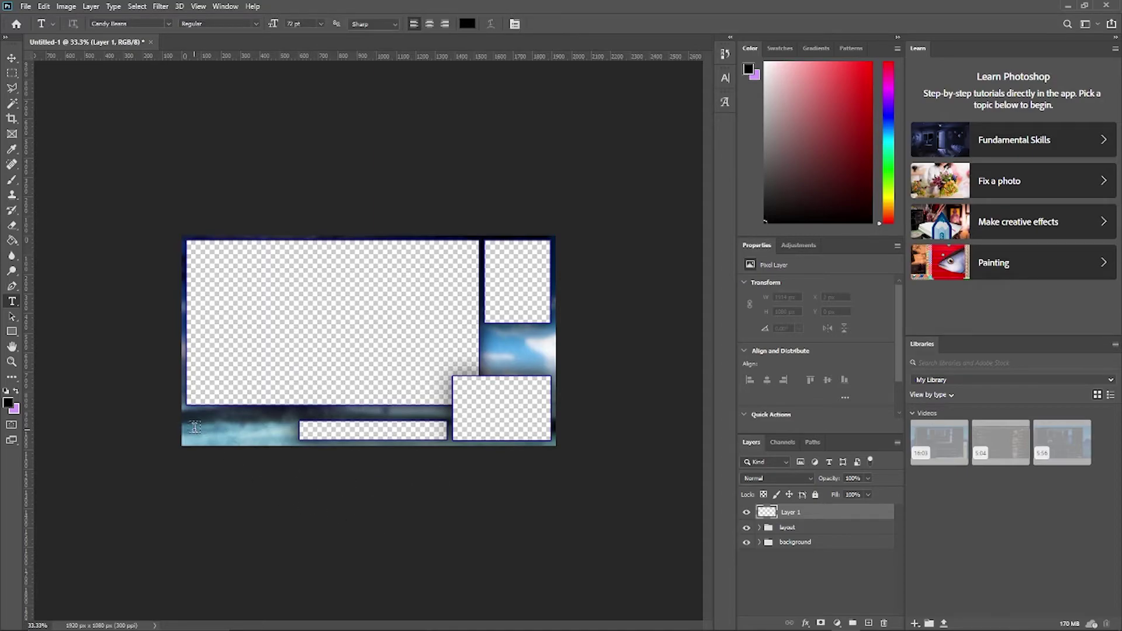
click(194, 428)
text(Cylentic)
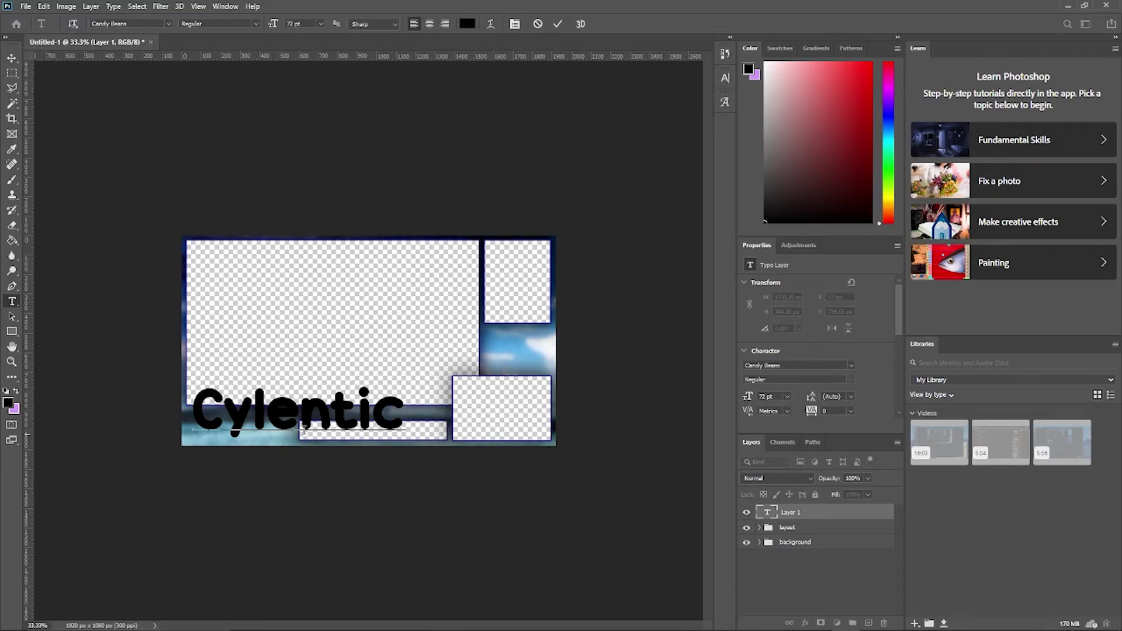
Step: Set the font of the whole Cylentic text to Candy Beans and commit the text
key(ctrl+a)
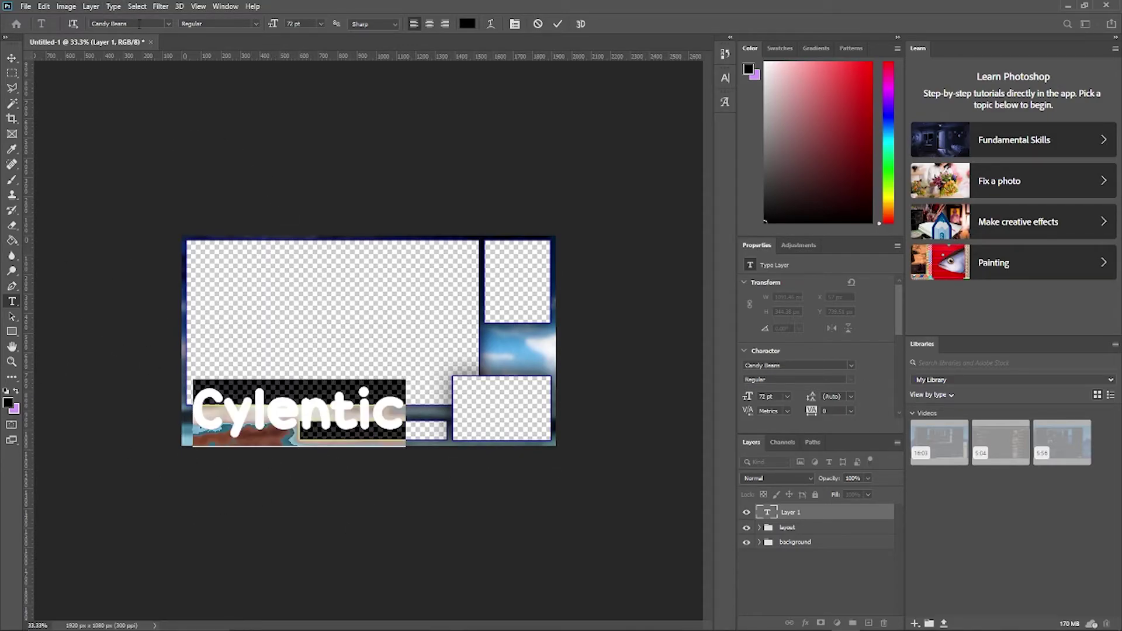
click(168, 24)
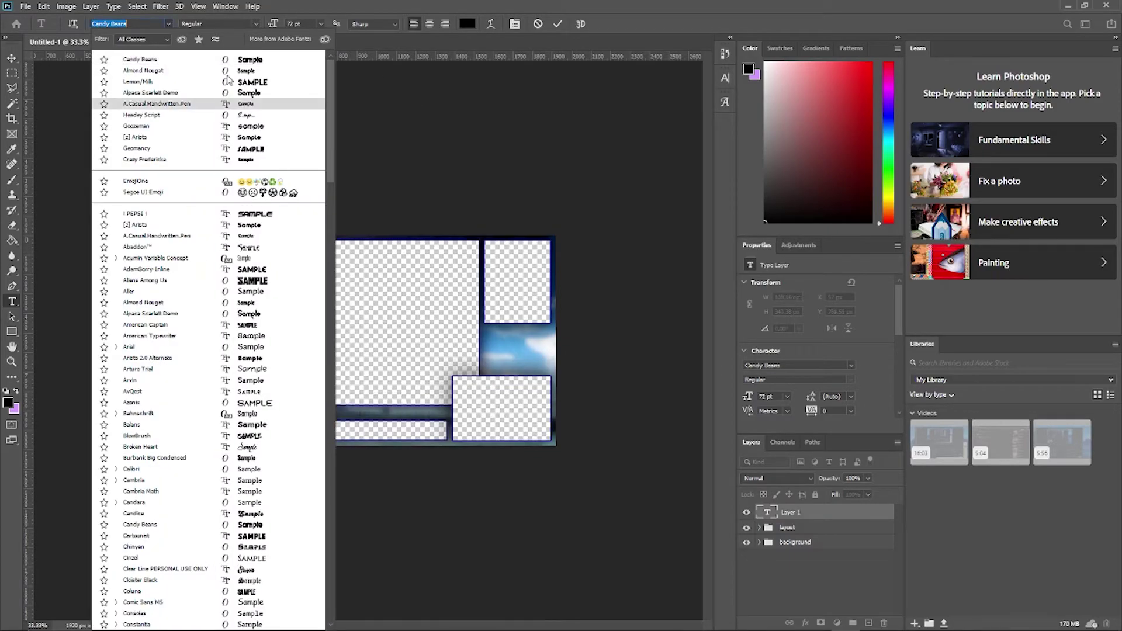
click(236, 61)
click(650, 257)
Step: Scale the Cylentic text to about 43% and position it below the large frame, beside the bottom bar
key(ctrl+t)
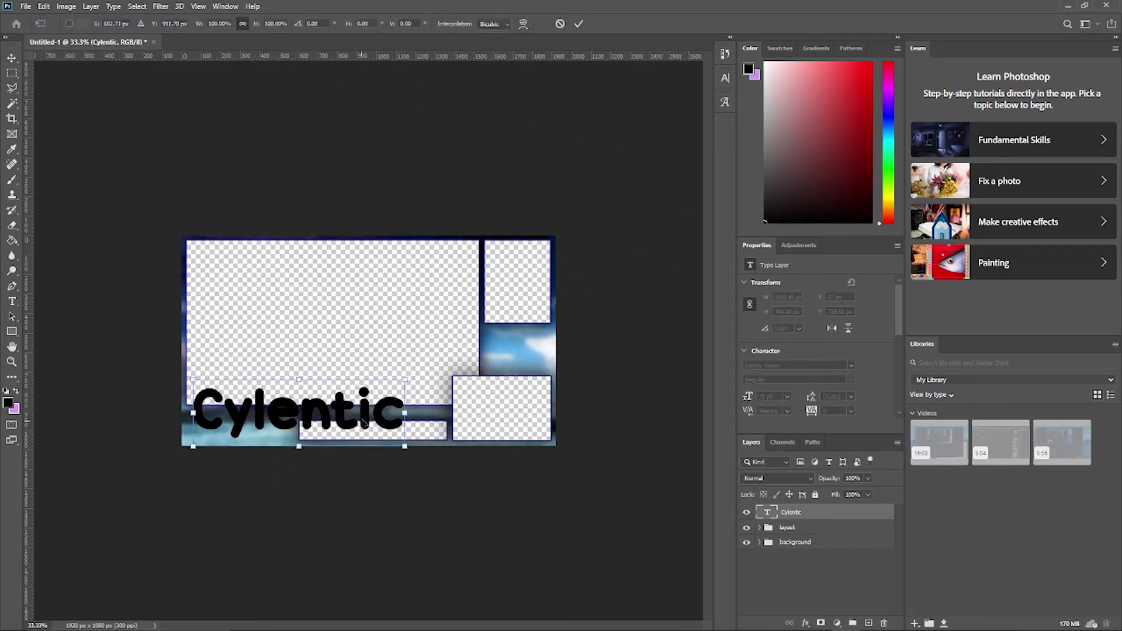
drag(407, 378, 261, 425)
key(shift+Right)
key(shift+Right)
key(Right)
key(shift+Down)
key(shift+Down)
key(Down)
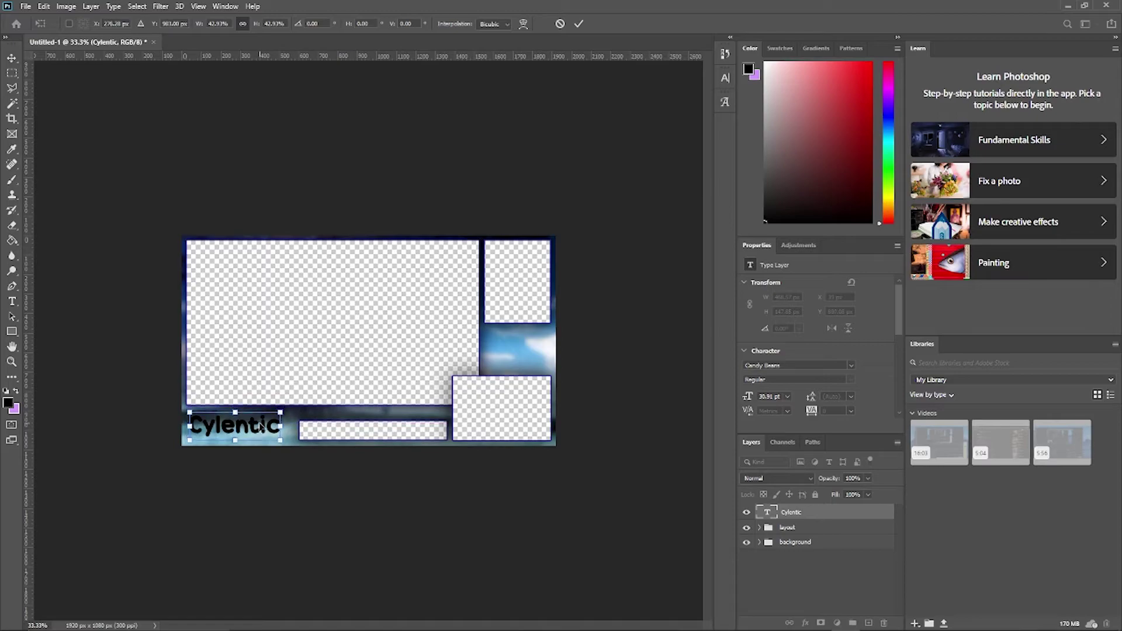
key(Right)
key(Right)
key(Right)
key(Down)
key(Down)
key(Down)
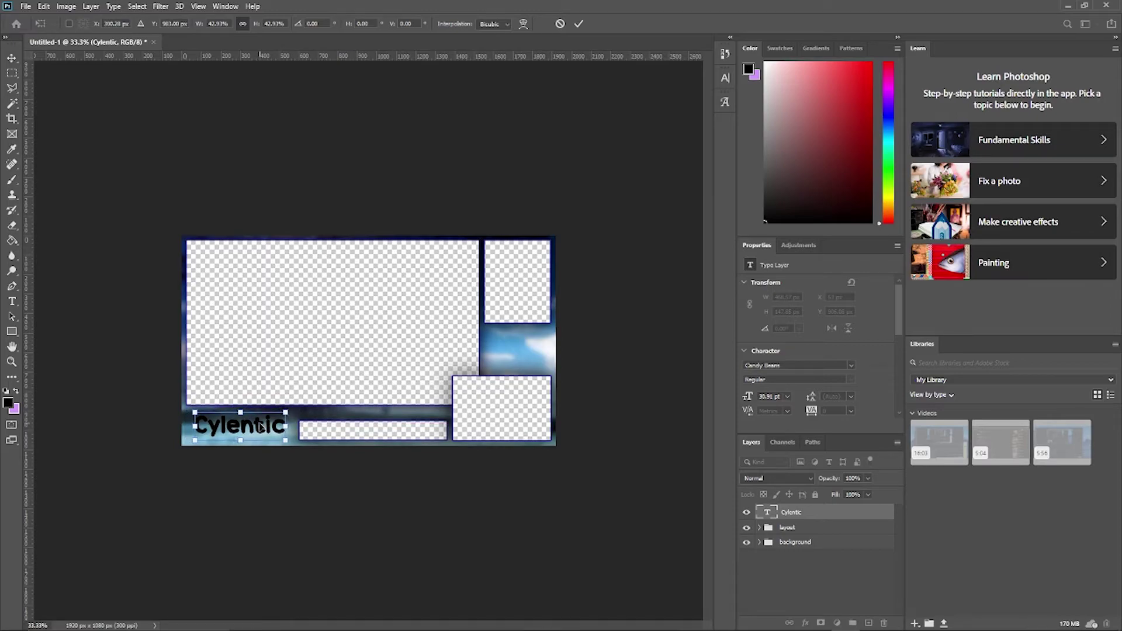
key(Up)
key(Up)
key(Up)
key(Up)
key(Up)
key(Up)
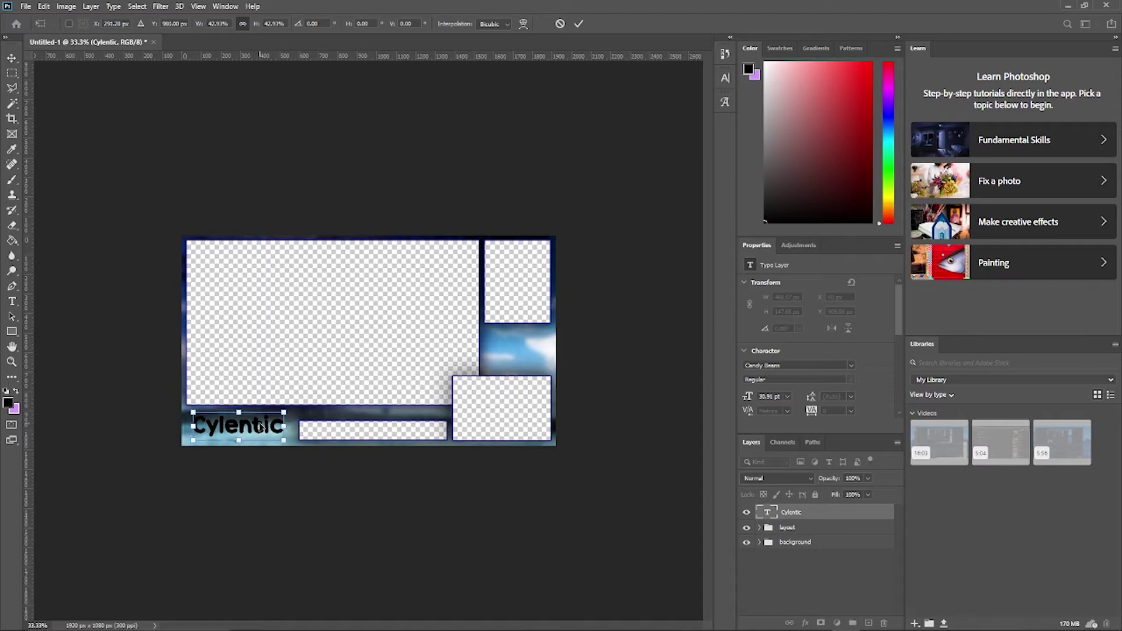
key(t)
key(Return)
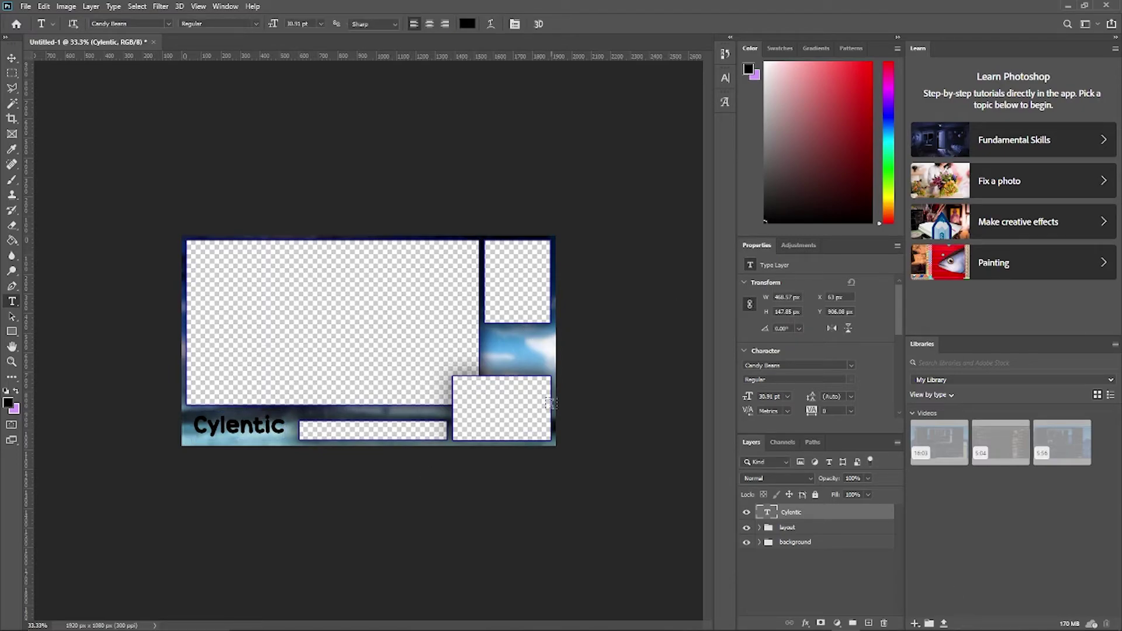
Step: Set the Cylentic text's colour to white (ffffff)
click(465, 24)
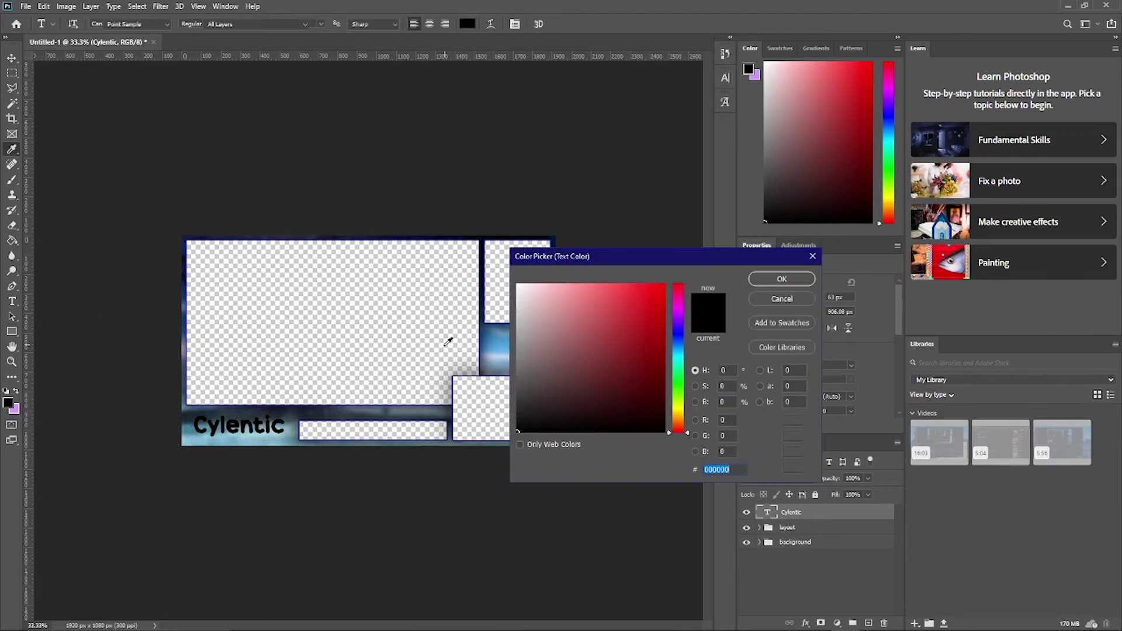
click(518, 286)
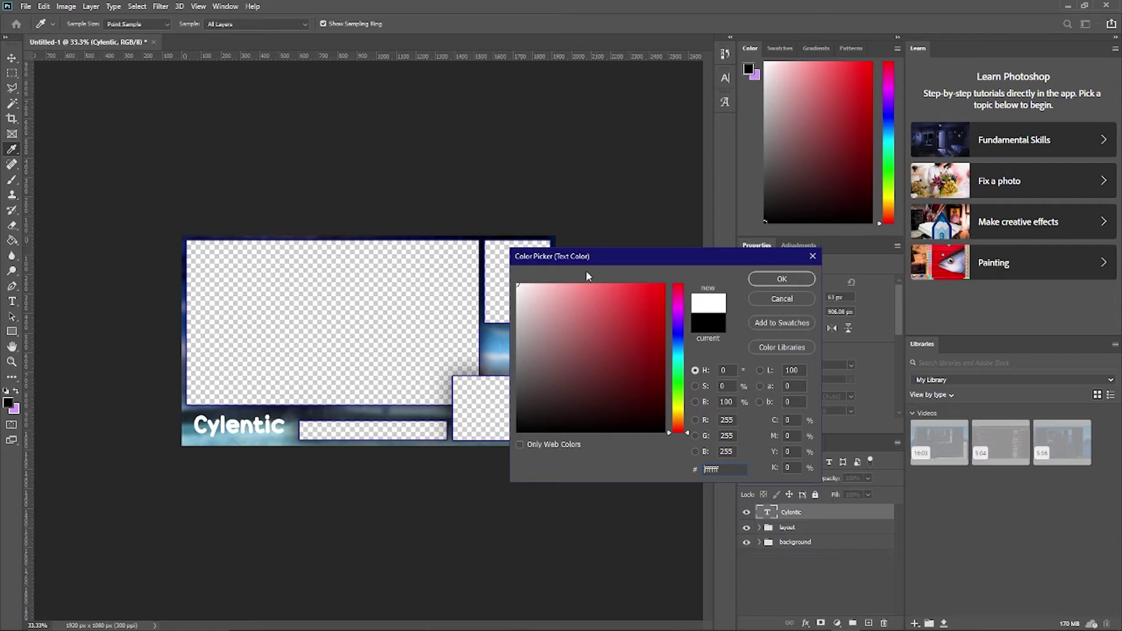
click(780, 281)
click(806, 622)
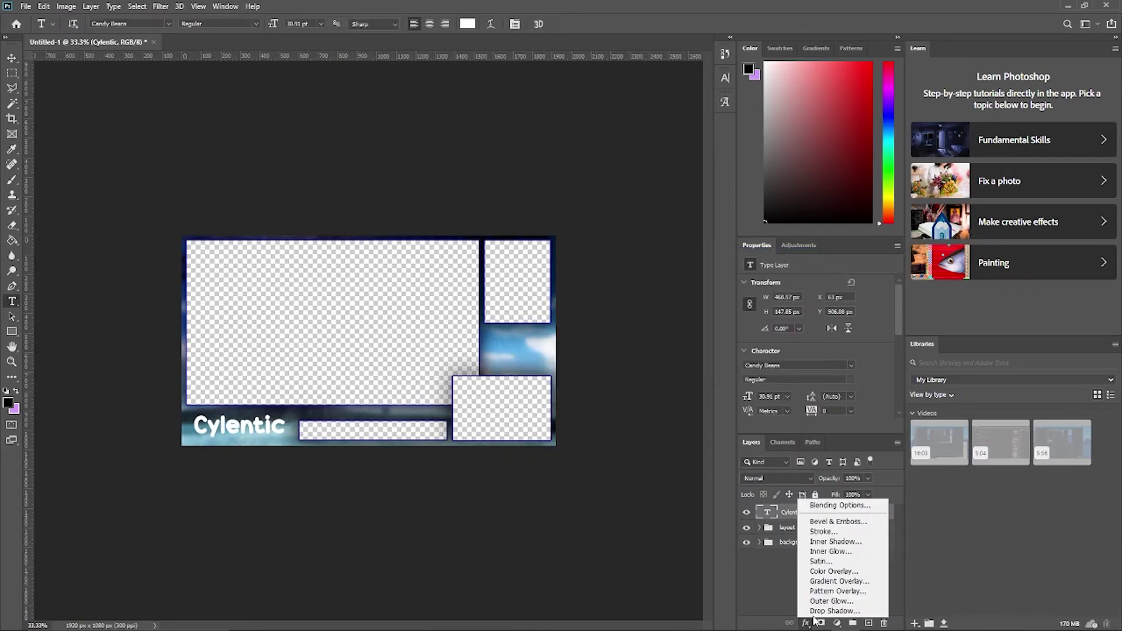
click(855, 533)
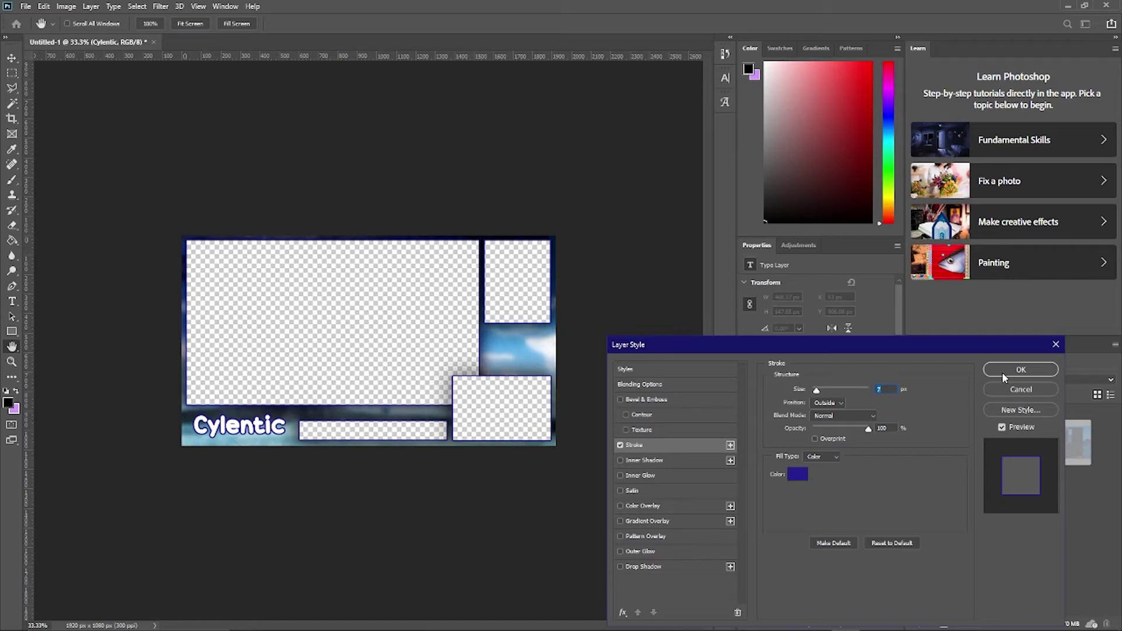
click(1016, 387)
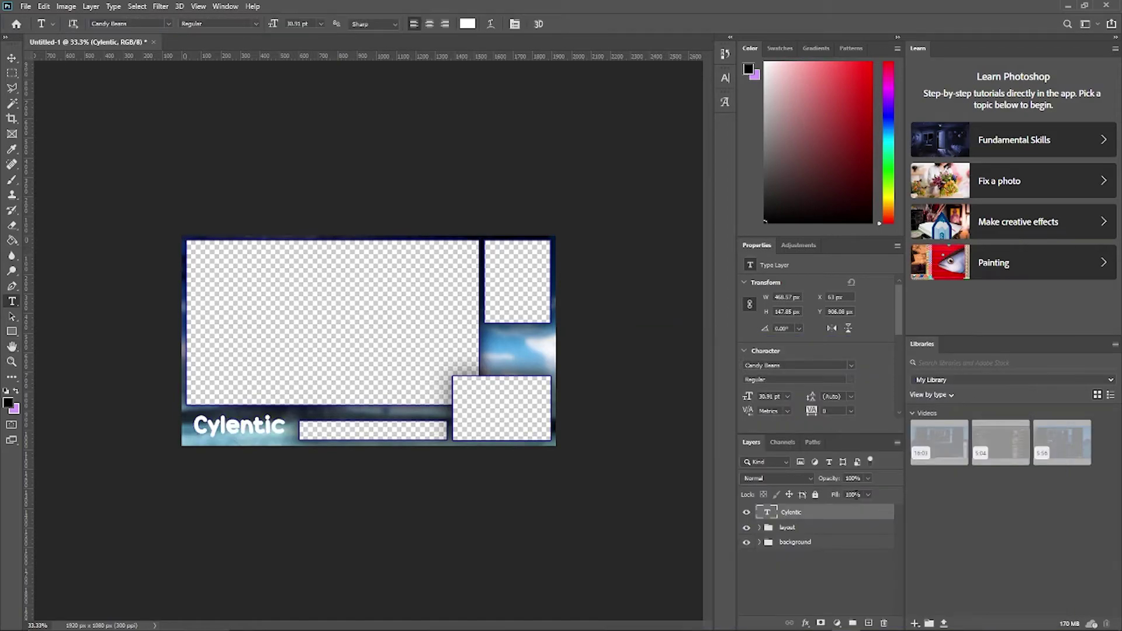
Step: Rasterize the Cylentic type layer
right_click(806, 518)
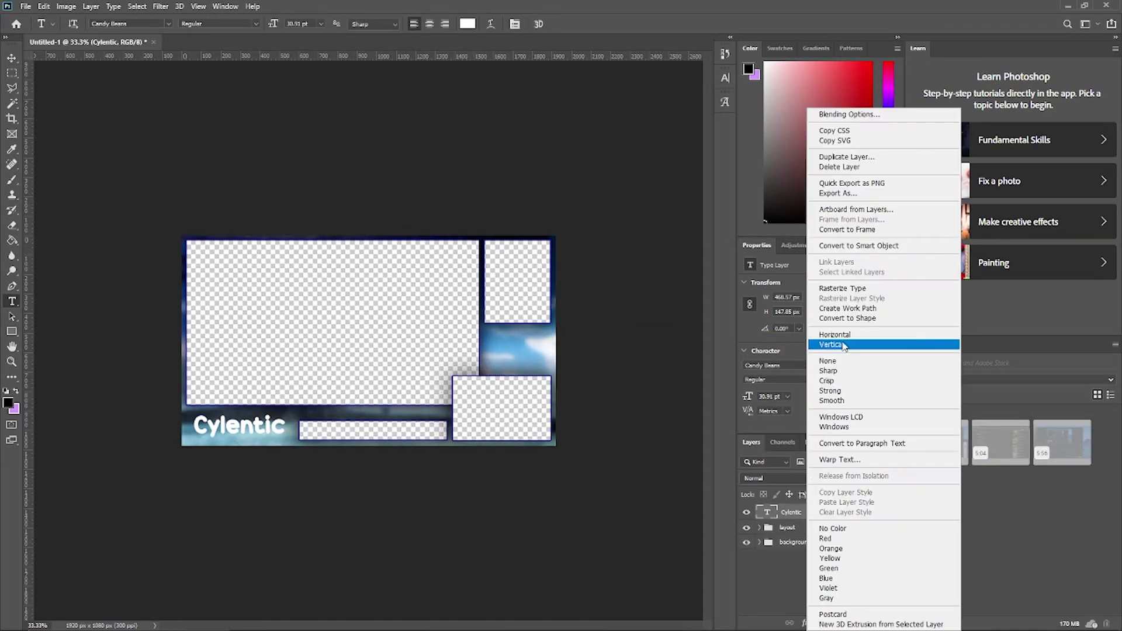
click(877, 289)
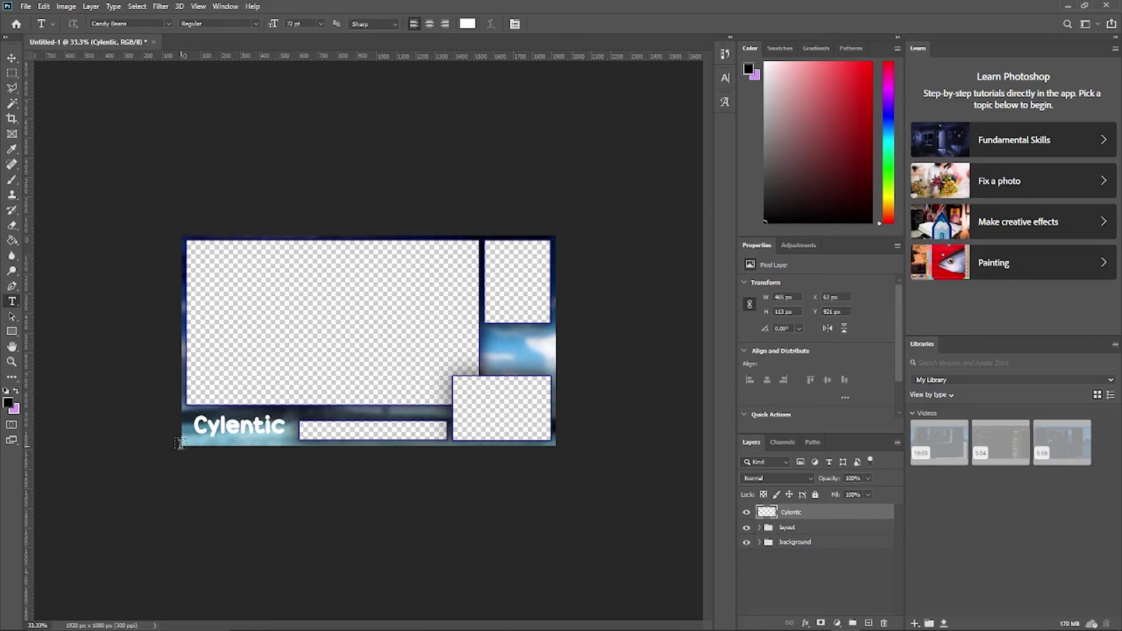
Step: Fill the letters C, l, n and i of the Cylentic text with a muted blue sampled from the background
scroll(204, 435, up, 3)
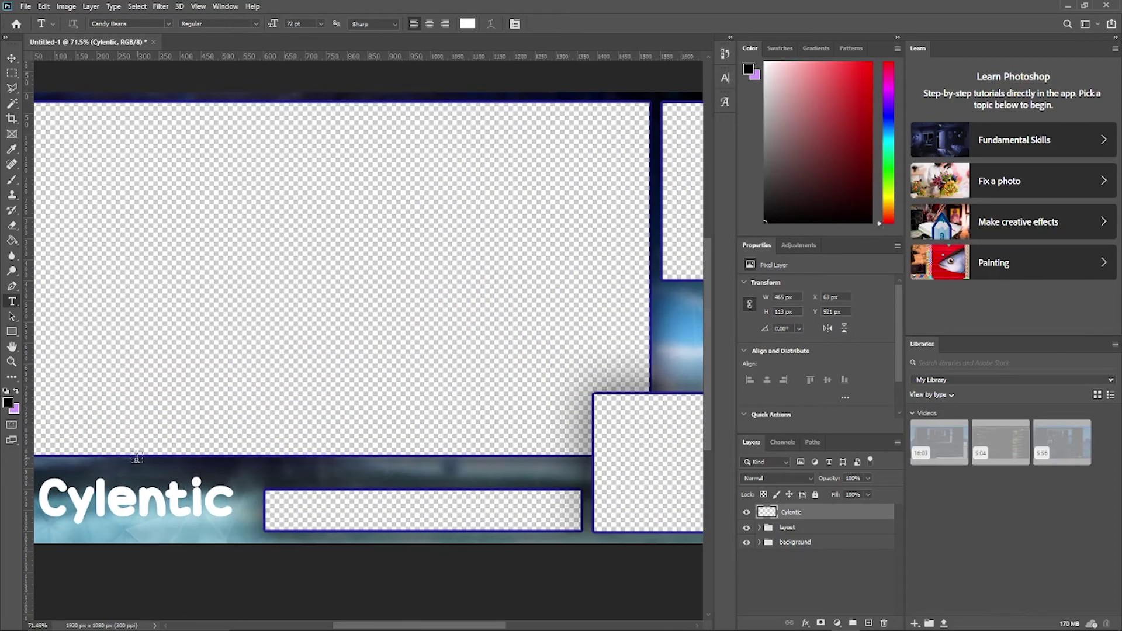
scroll(141, 451, up, 2)
scroll(115, 540, up, 2)
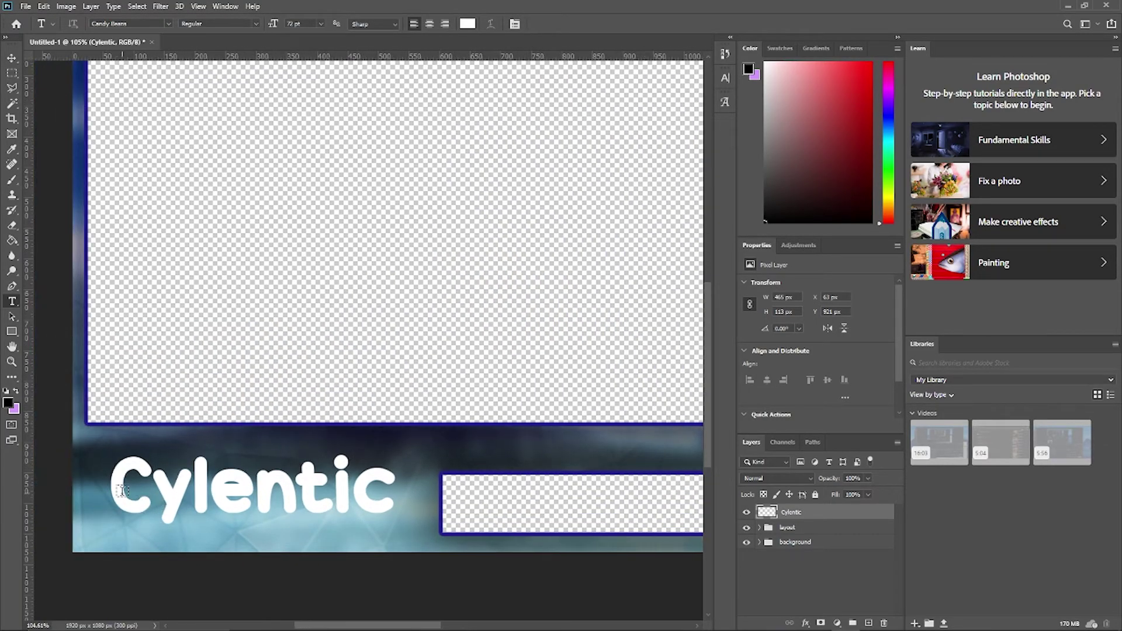
scroll(121, 491, down, 2)
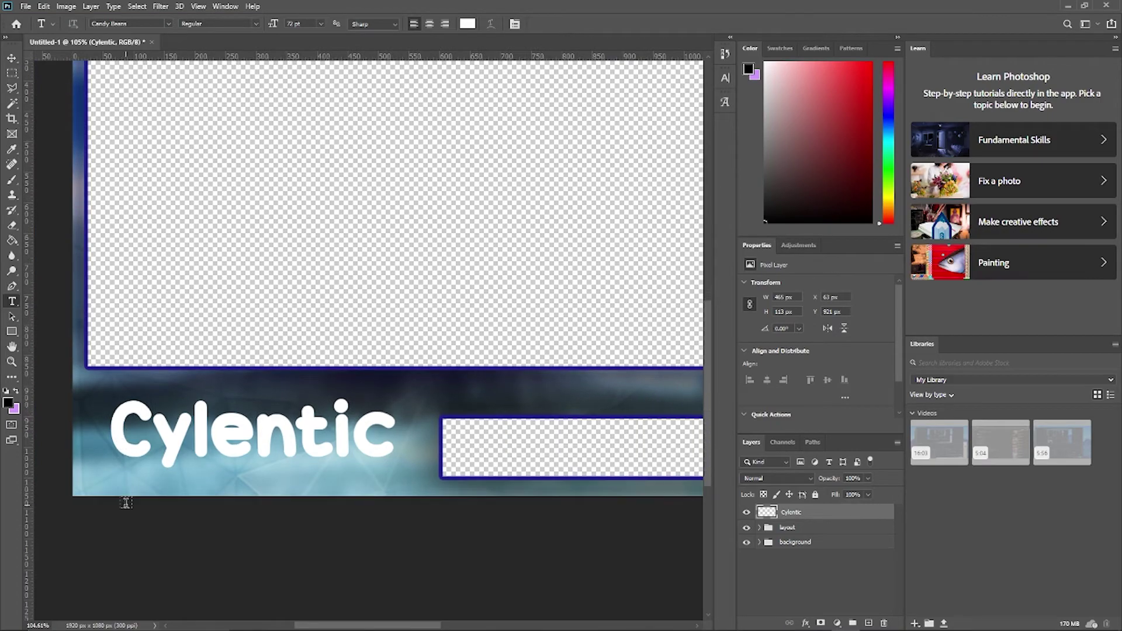
click(11, 242)
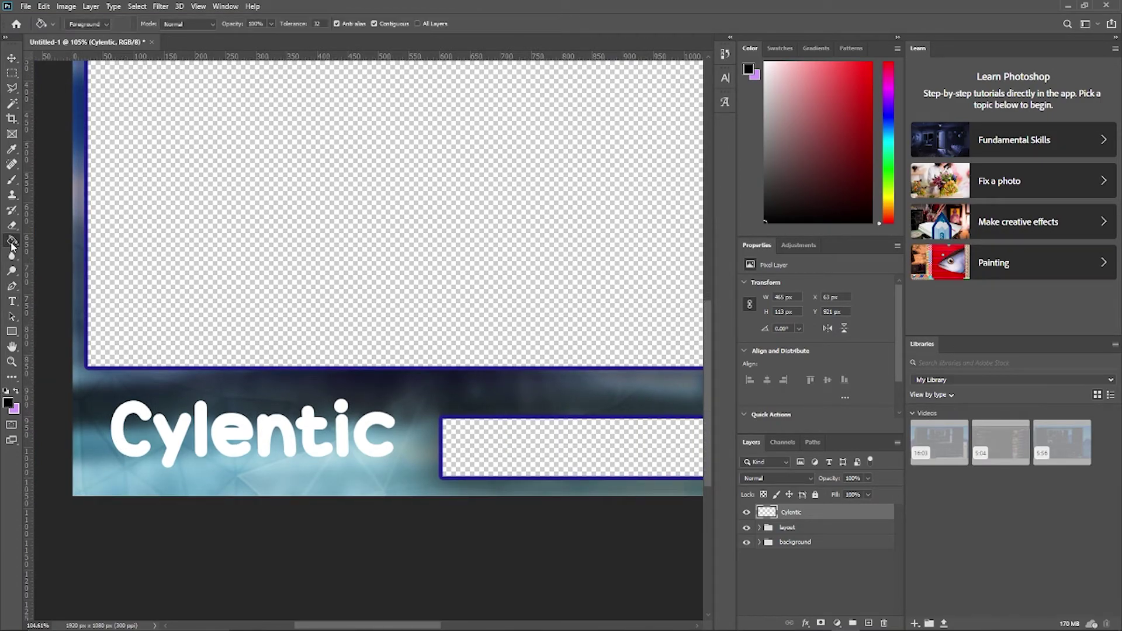
click(9, 402)
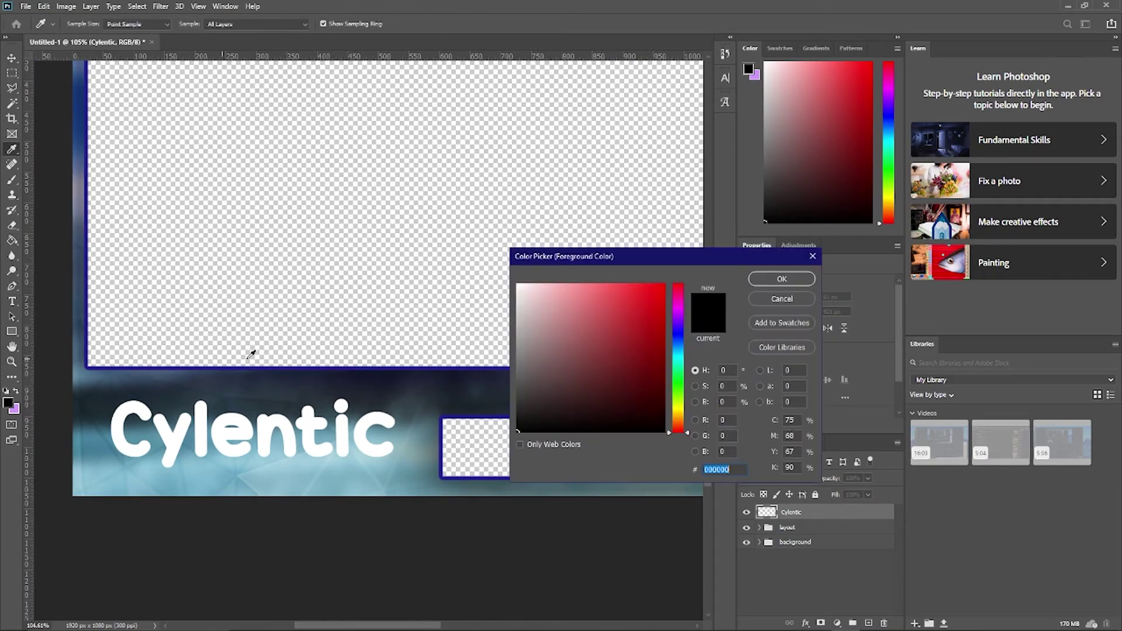
click(358, 478)
click(781, 279)
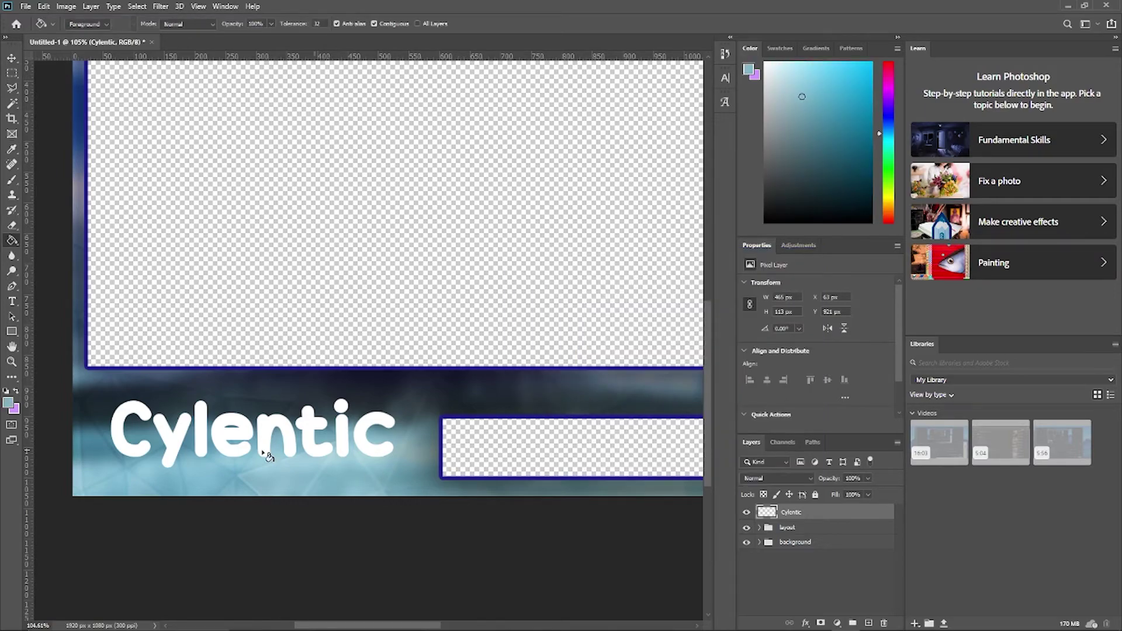
click(125, 447)
click(200, 438)
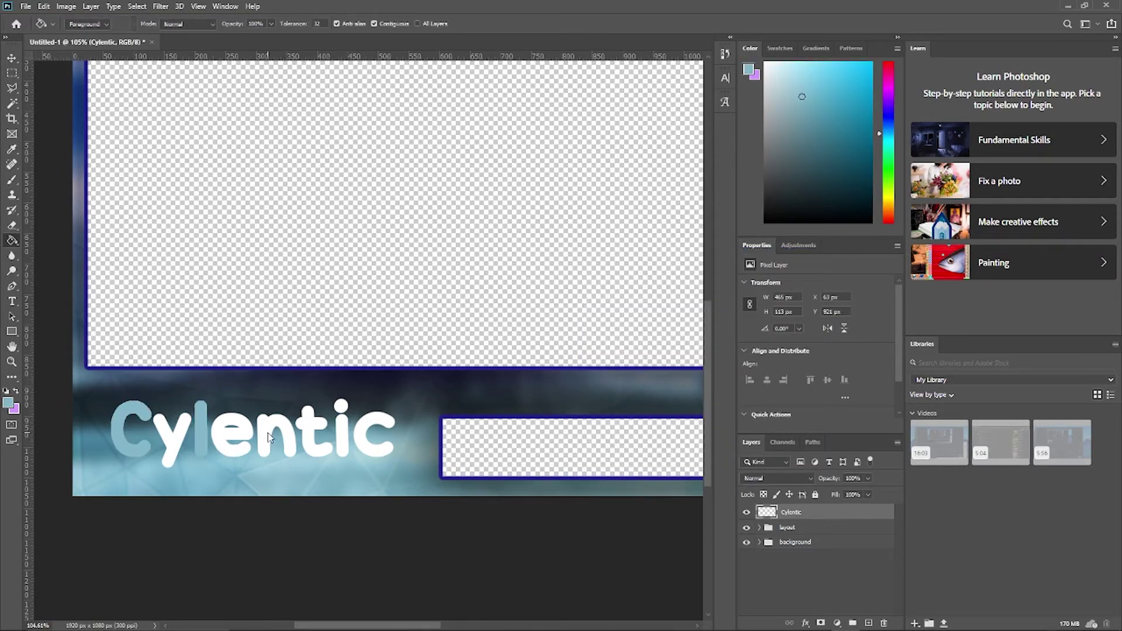
click(269, 437)
click(344, 439)
click(341, 405)
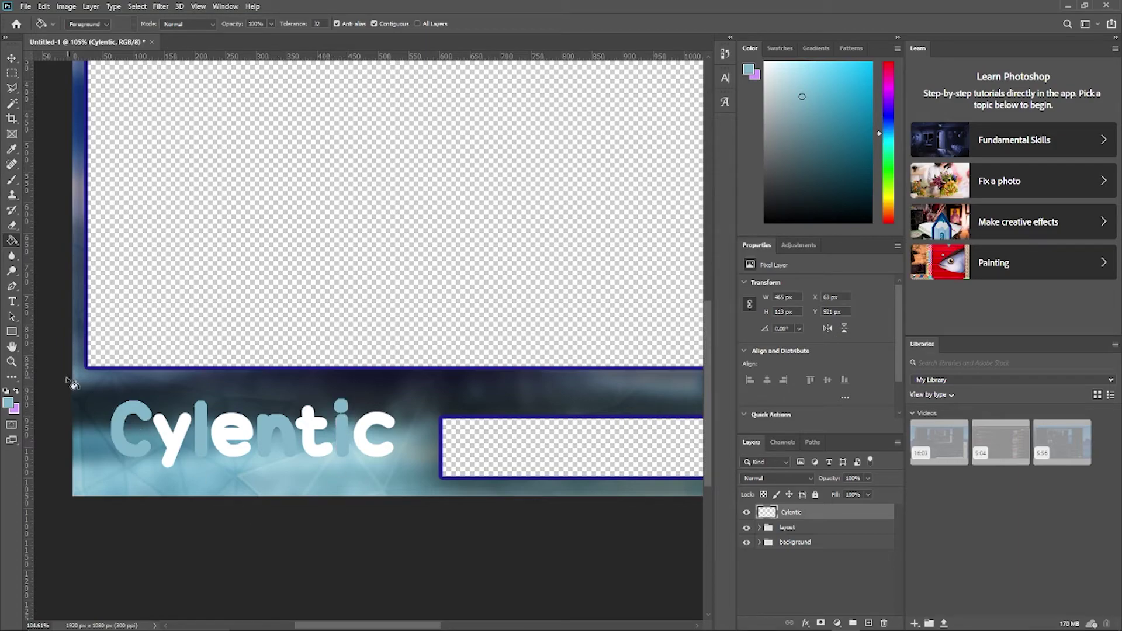
Step: Fill the remaining letters y, e, t and c of Cylentic with light blue a1ccdb sampled from the background
click(8, 402)
click(305, 459)
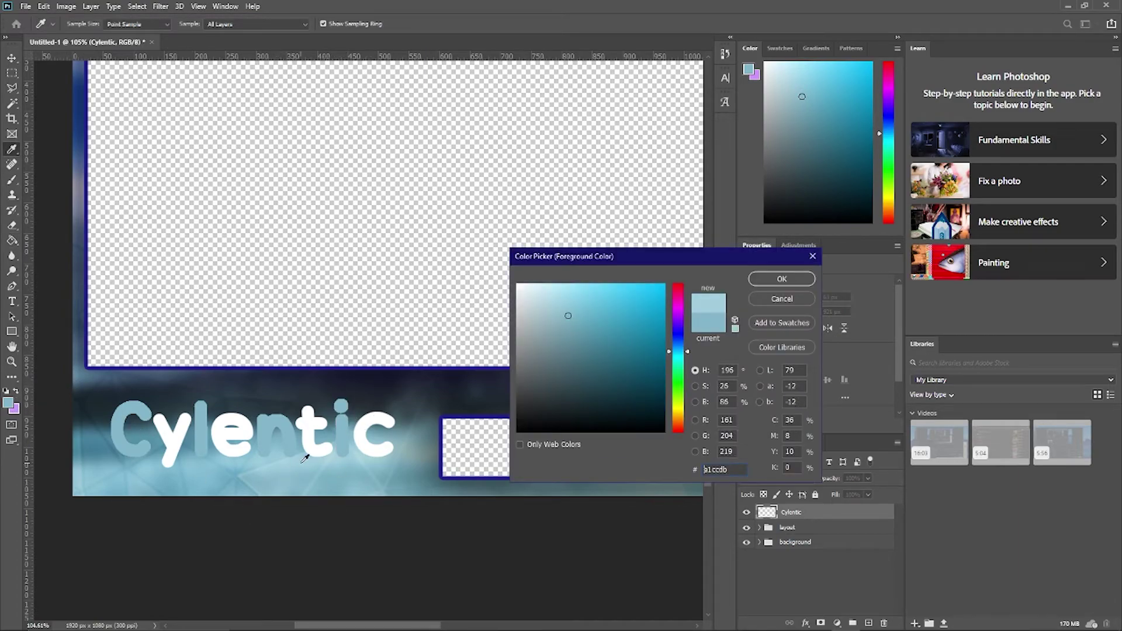
click(781, 278)
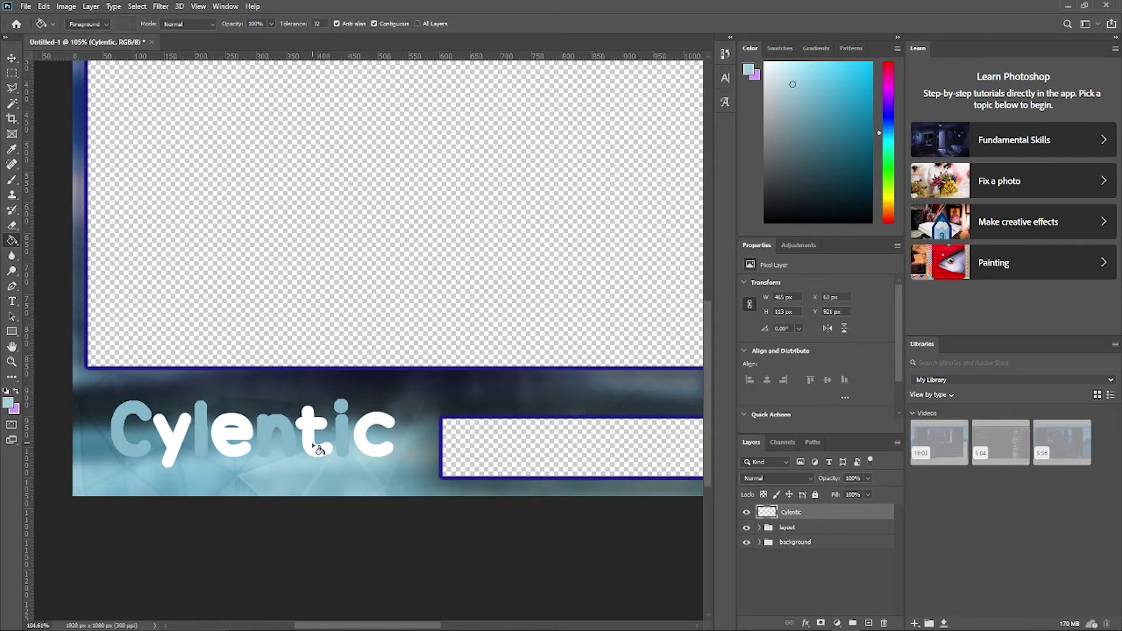
click(321, 450)
click(375, 452)
click(238, 457)
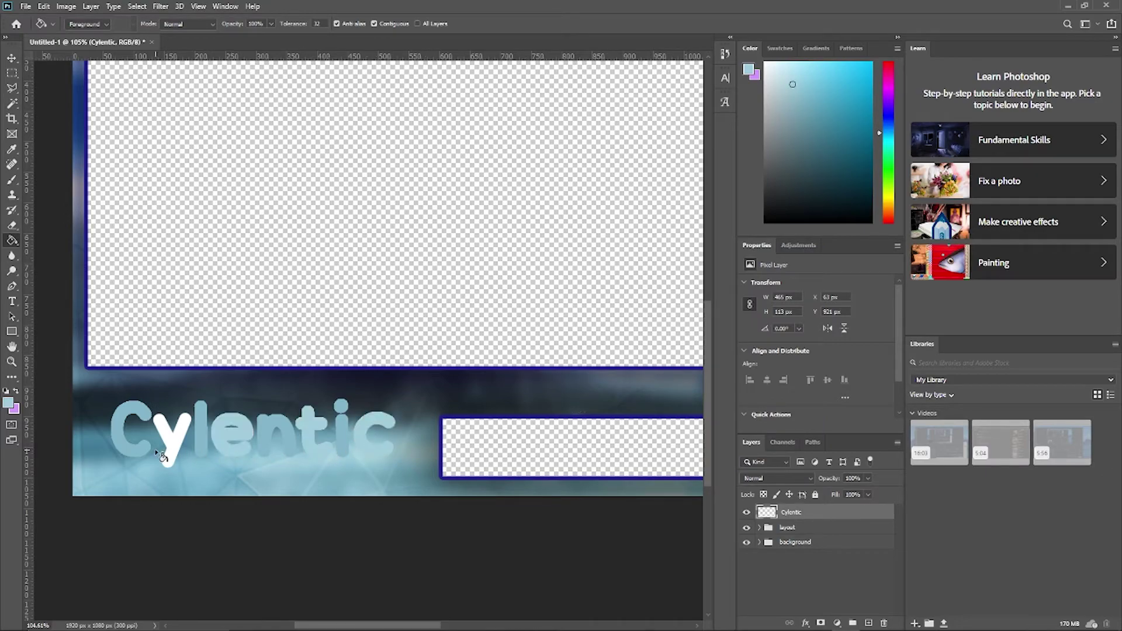
click(177, 449)
Step: Give the Cylentic layer a thin dark blue outside stroke and a black outer glow
scroll(574, 511, down, 3)
scroll(574, 511, down, 2)
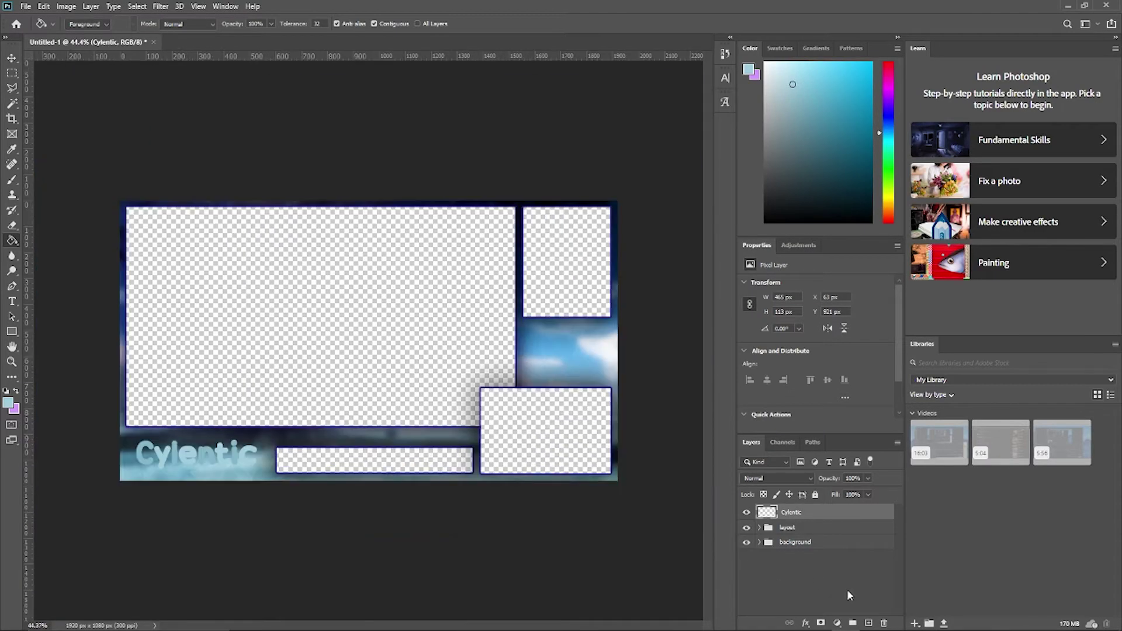
click(806, 624)
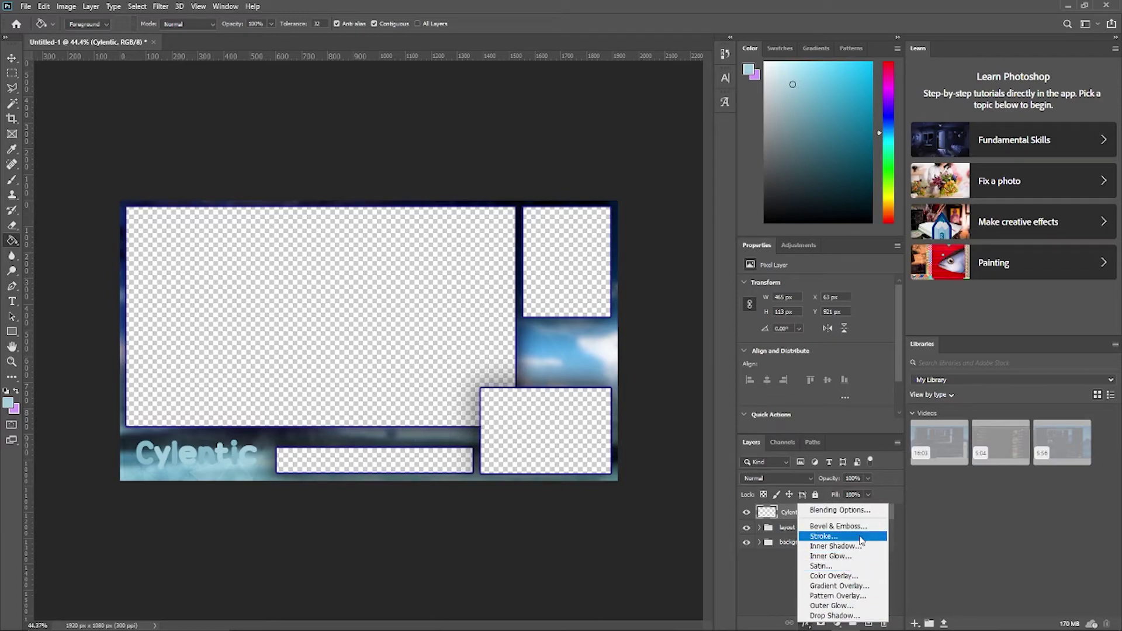
click(857, 541)
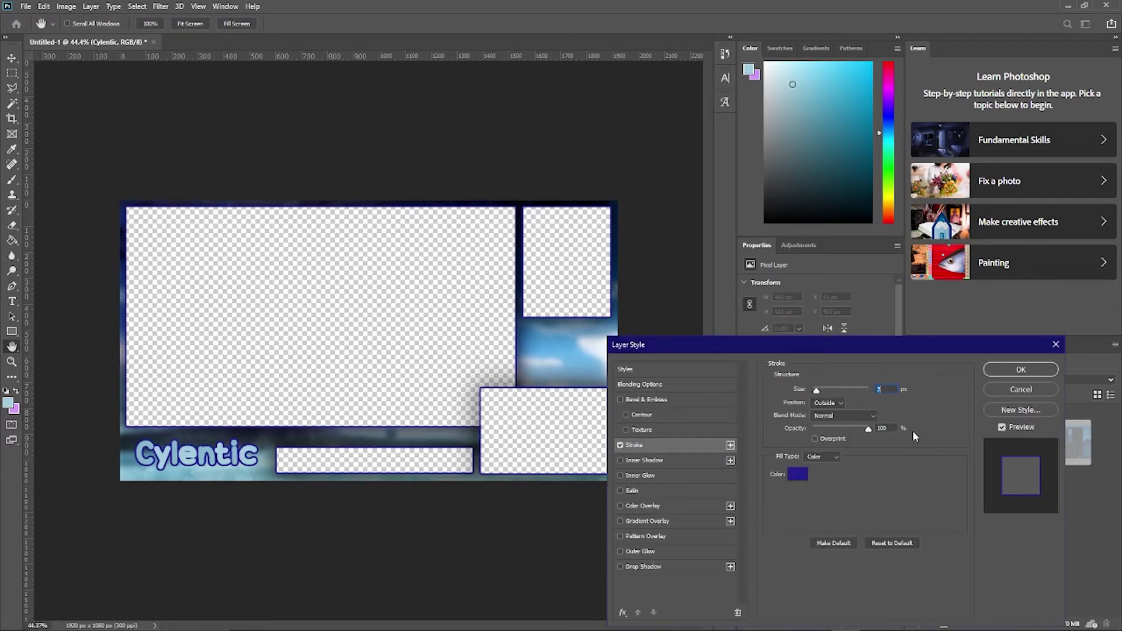
key(Down)
click(628, 551)
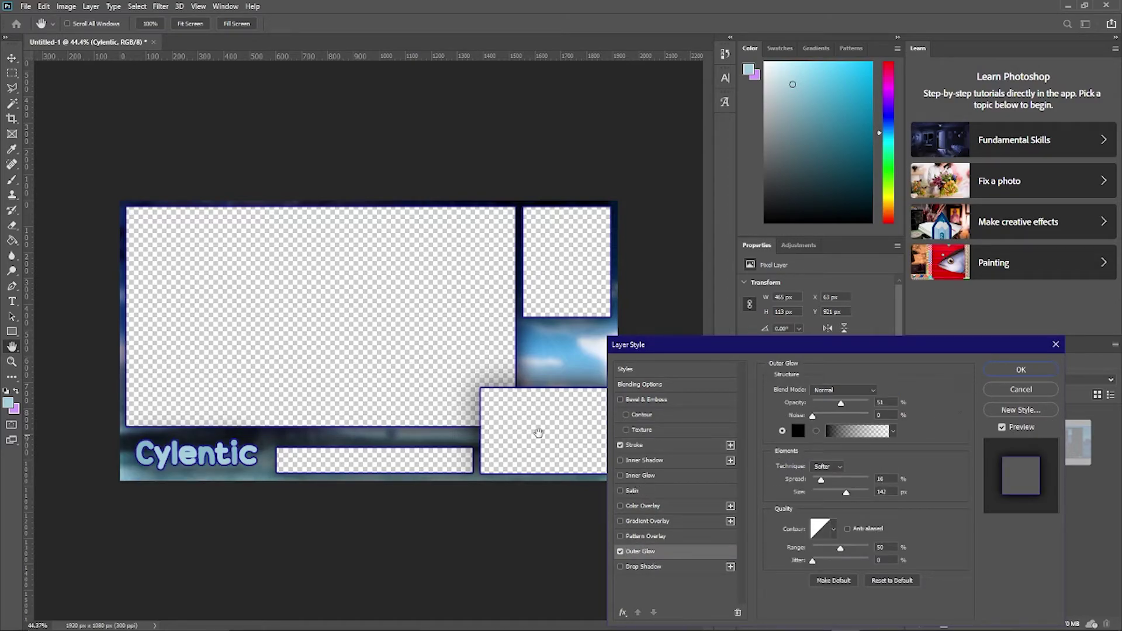
click(1039, 370)
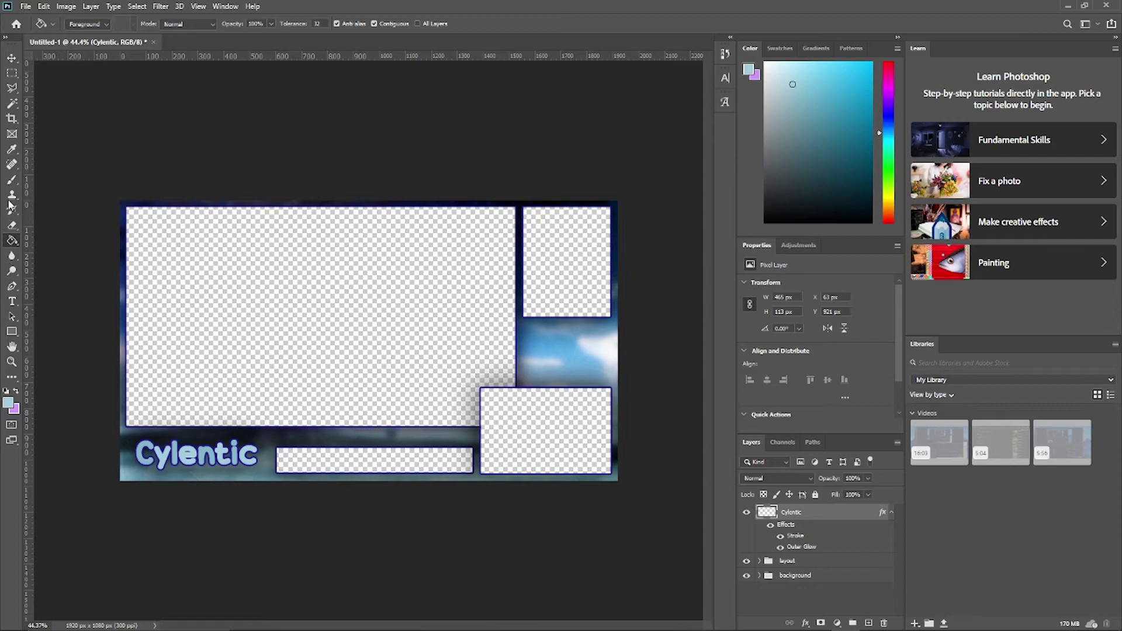
Step: Add the text "now playing" in Candy Beans near the bottom bar and commit it
click(11, 302)
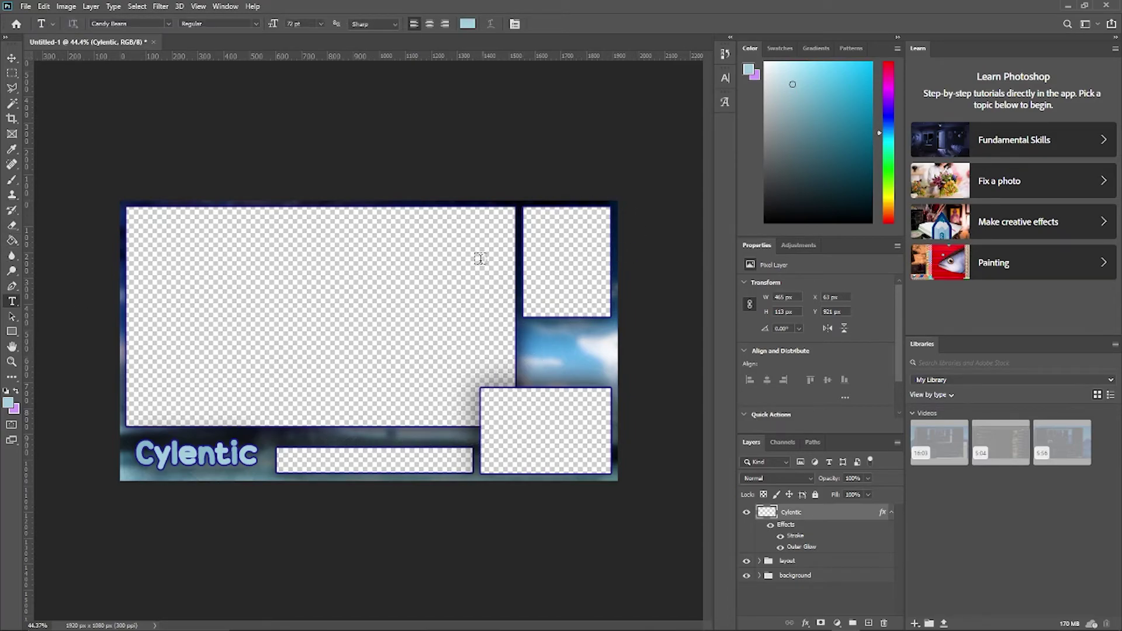
click(323, 446)
text(now p)
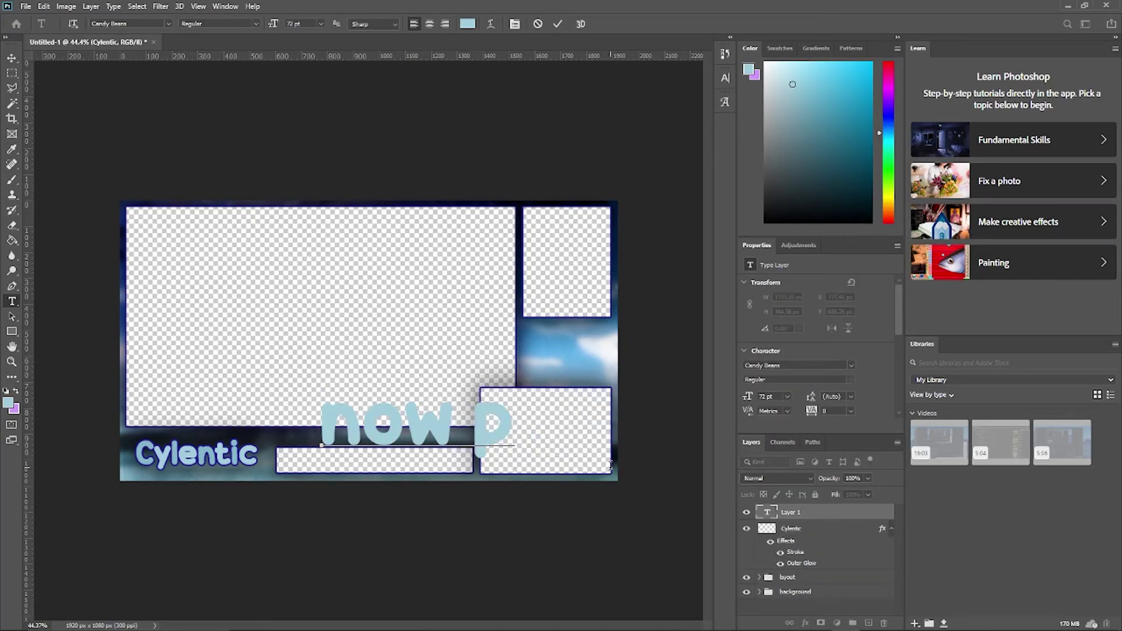
text(laying)
key(ctrl+Return)
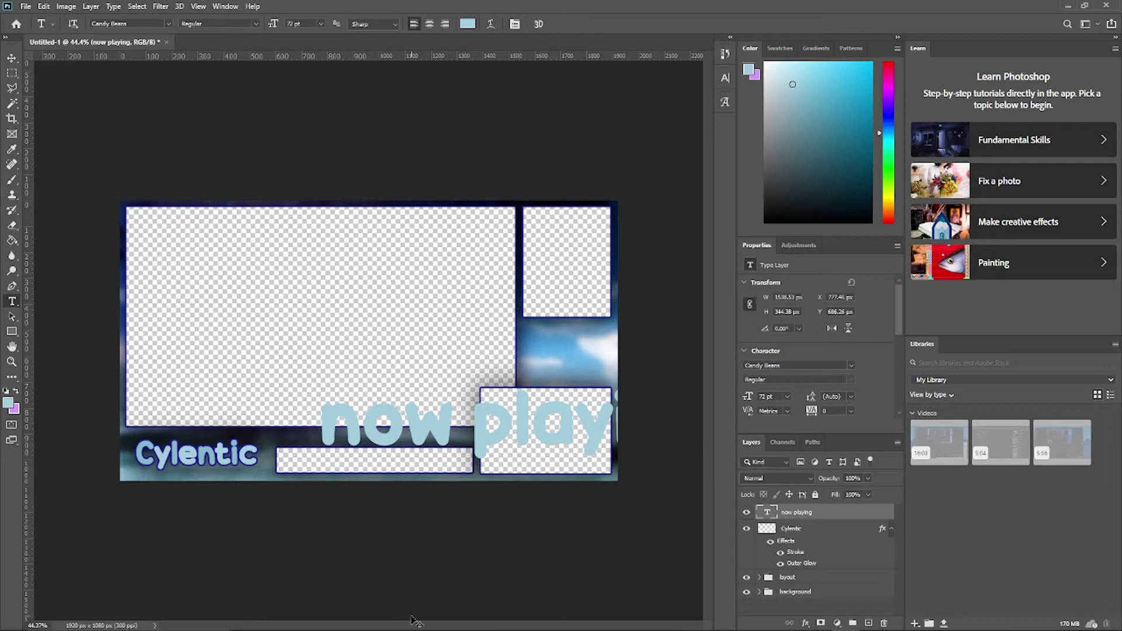
Step: Scale the now playing text to about 25%, placed just above the bottom bar, and rasterize its type layer
key(ctrl+t)
drag(503, 451, 355, 396)
drag(528, 364, 238, 429)
drag(222, 449, 374, 433)
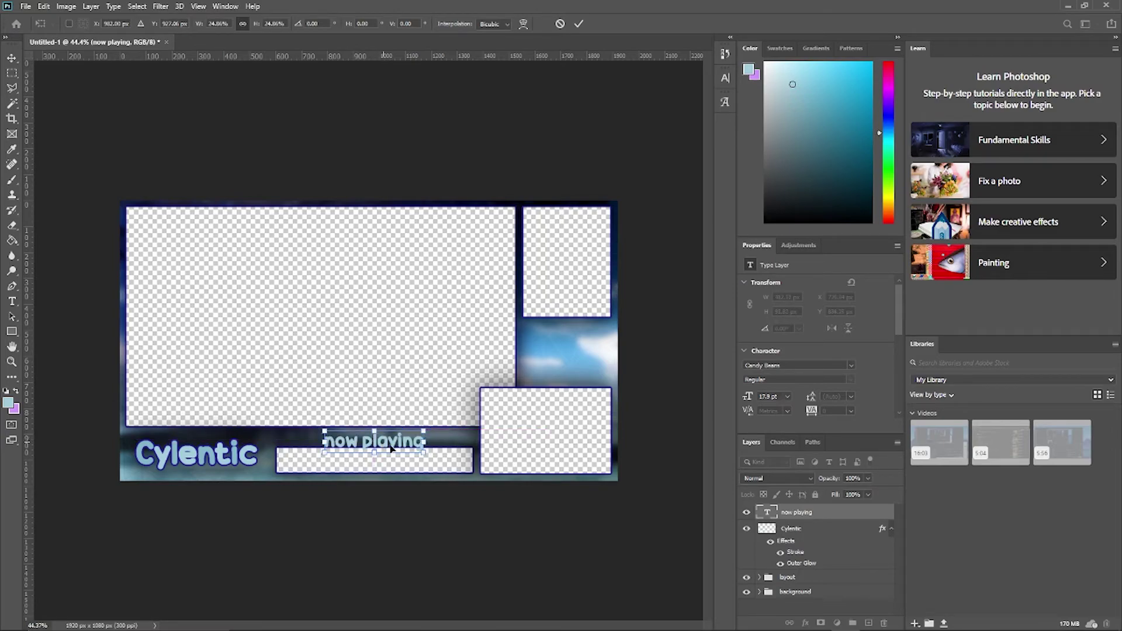
key(Return)
right_click(828, 506)
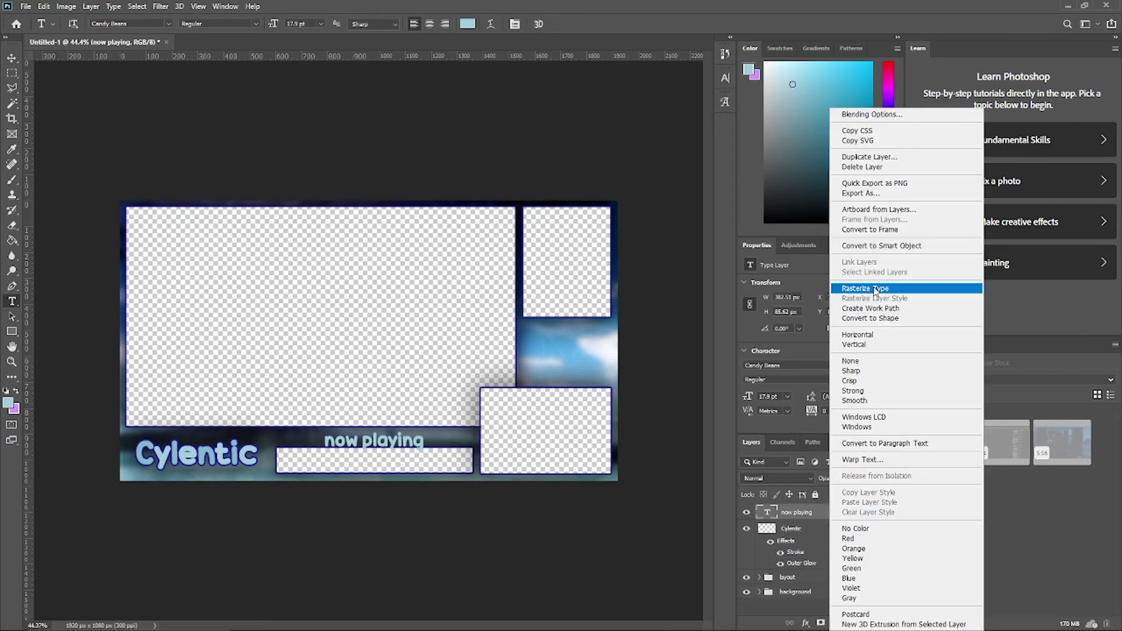
click(853, 289)
Step: Fill every other letter of the now playing text with the darker blue 82b6c8, starting with the first n
scroll(209, 444, up, 2)
scroll(209, 444, up, 3)
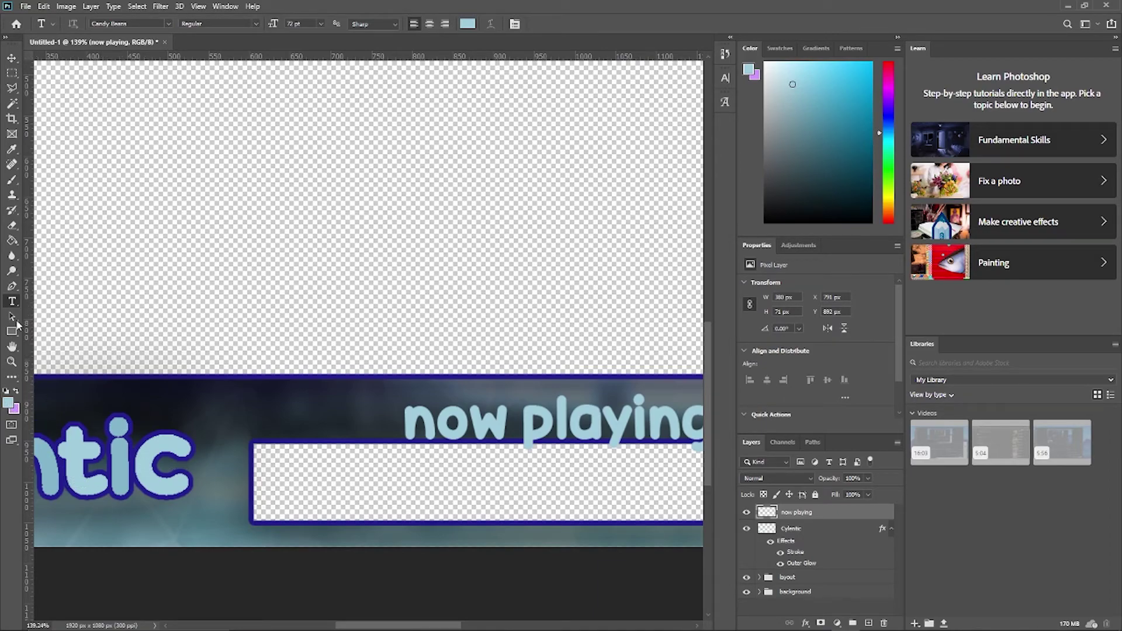
click(12, 241)
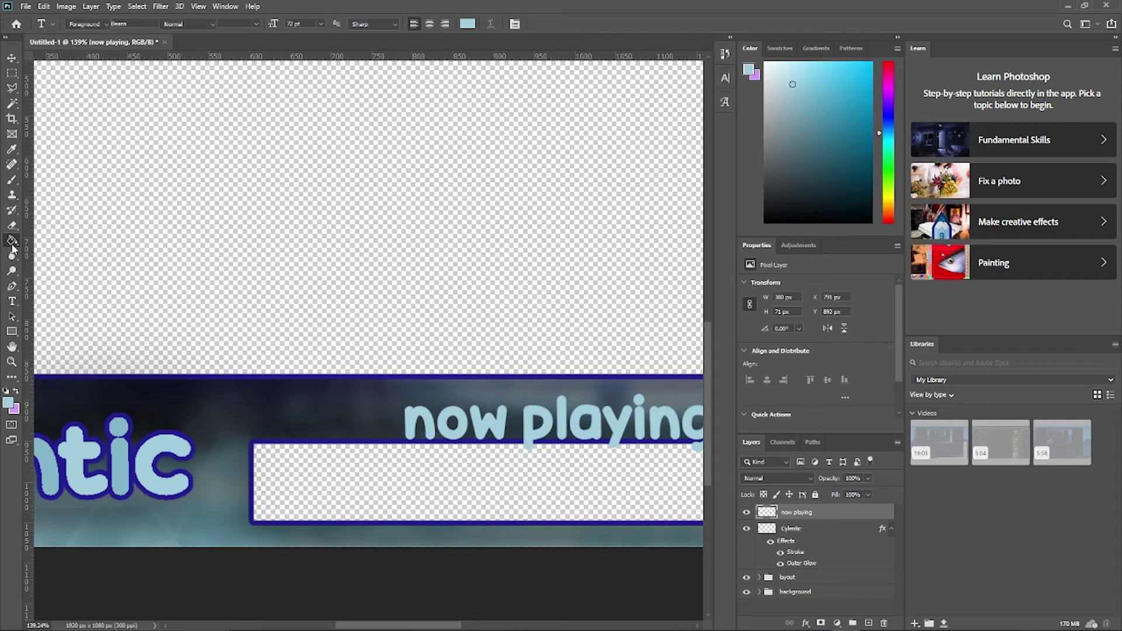
click(8, 402)
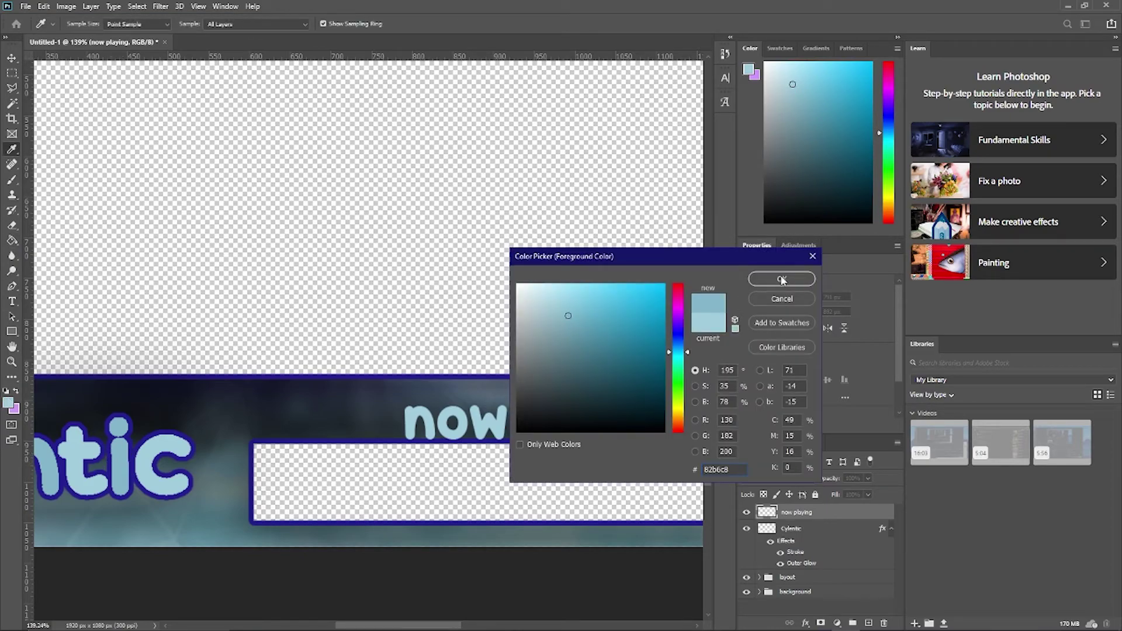
click(781, 279)
click(433, 426)
click(488, 431)
click(561, 432)
click(614, 424)
click(662, 430)
scroll(662, 430, down, 3)
scroll(660, 436, up, 3)
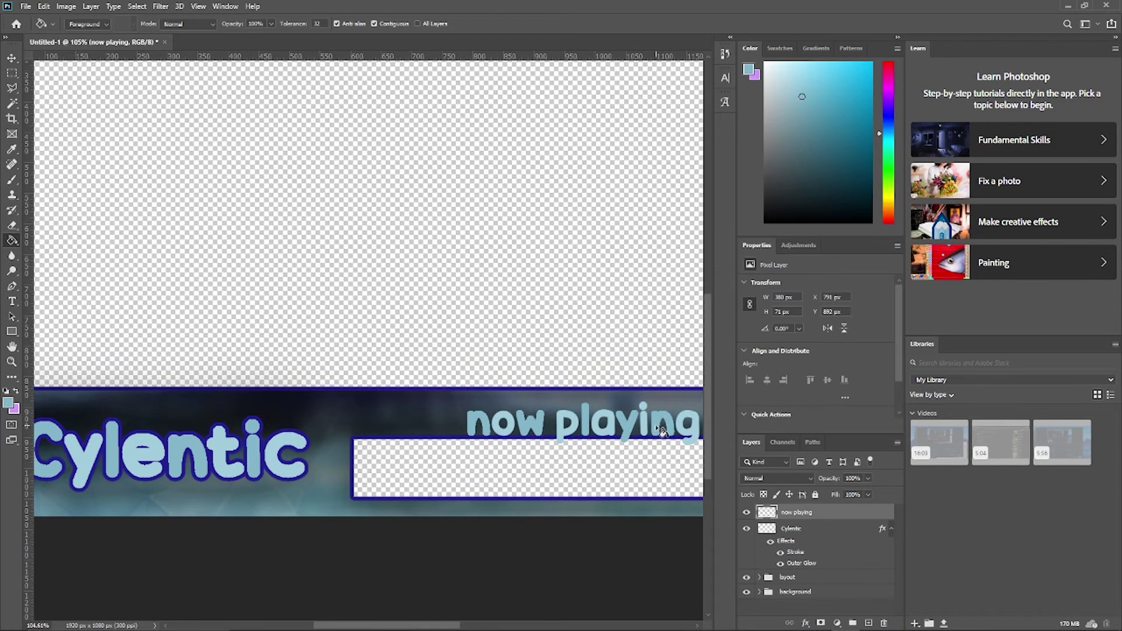
Step: Give the now playing layer a thin dark blue outside stroke and a black outer glow with a reduced size
scroll(637, 461, down, 2)
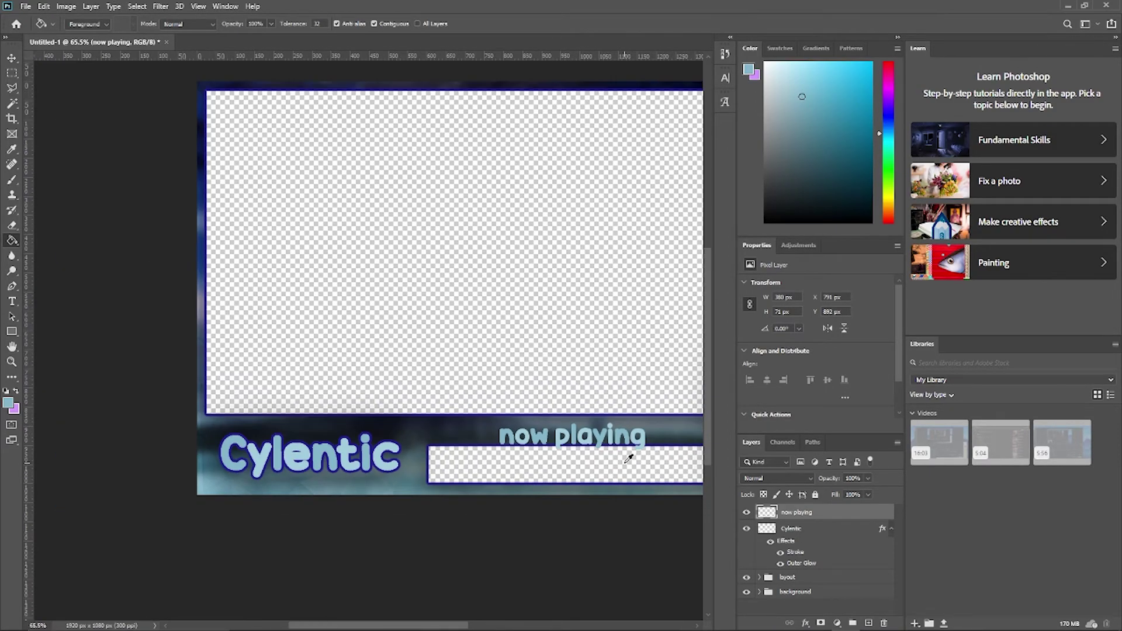
click(807, 623)
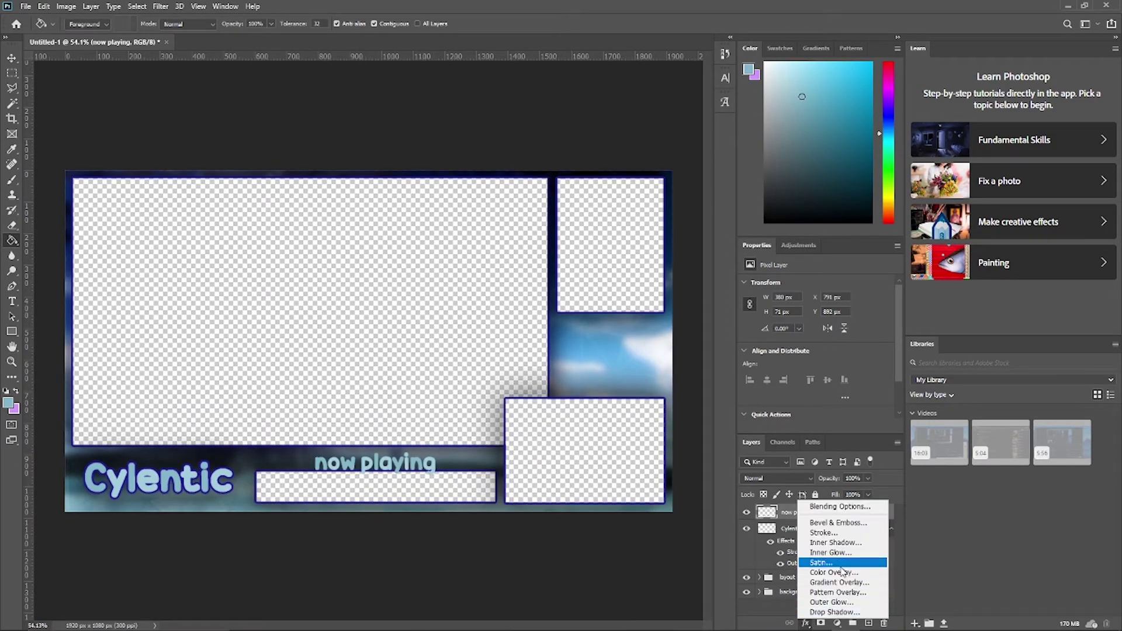
key(Escape)
key(h)
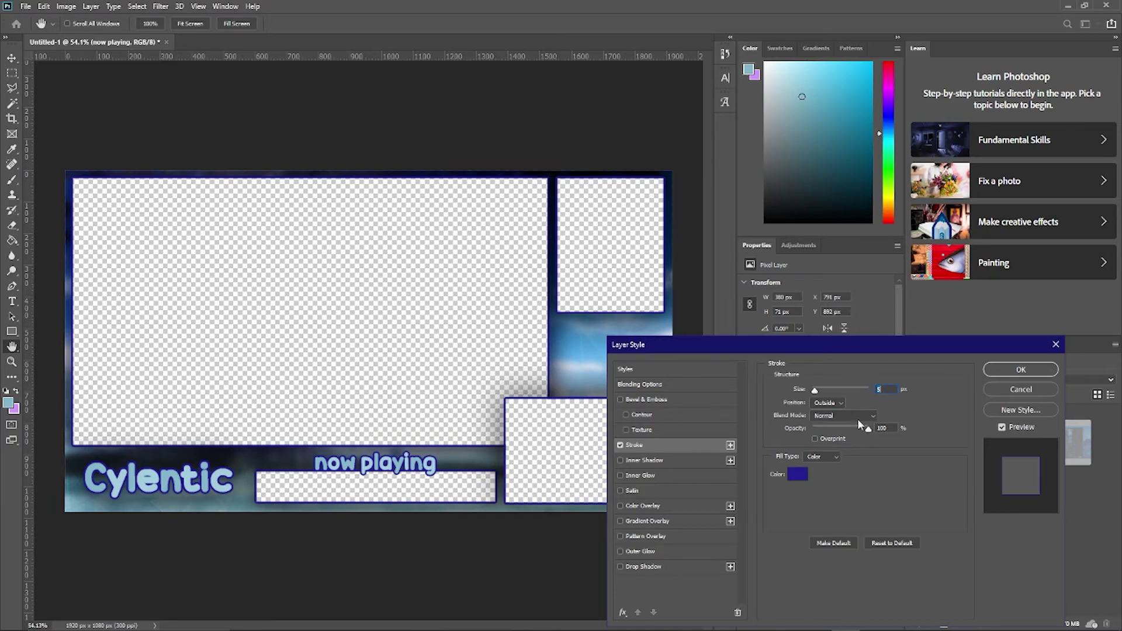
click(637, 552)
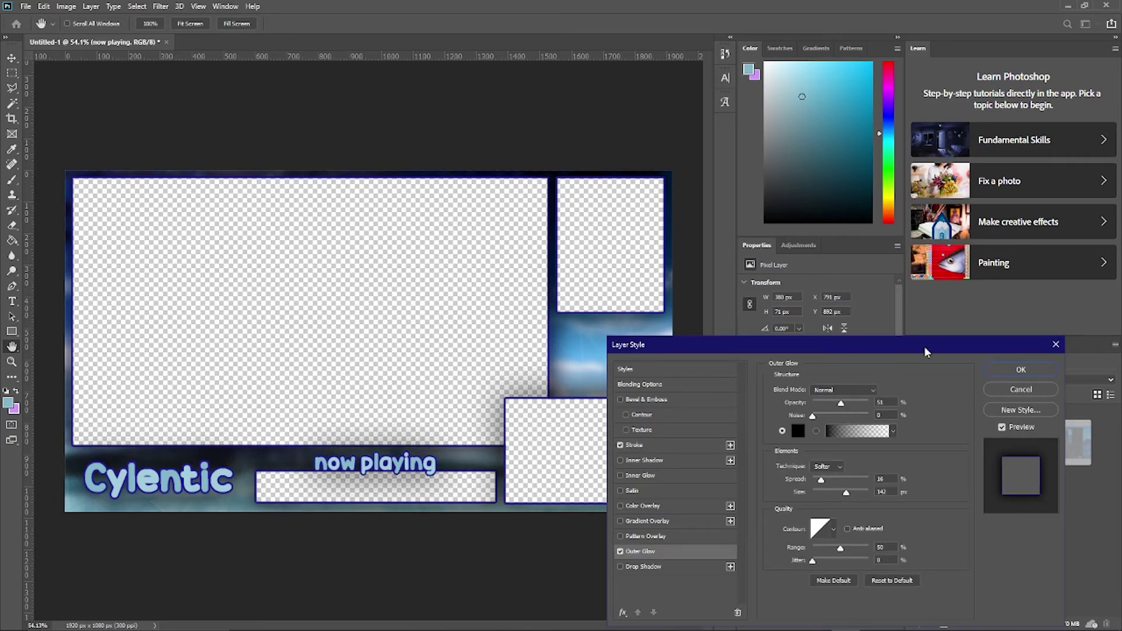
drag(832, 491, 828, 493)
click(1021, 369)
key(g)
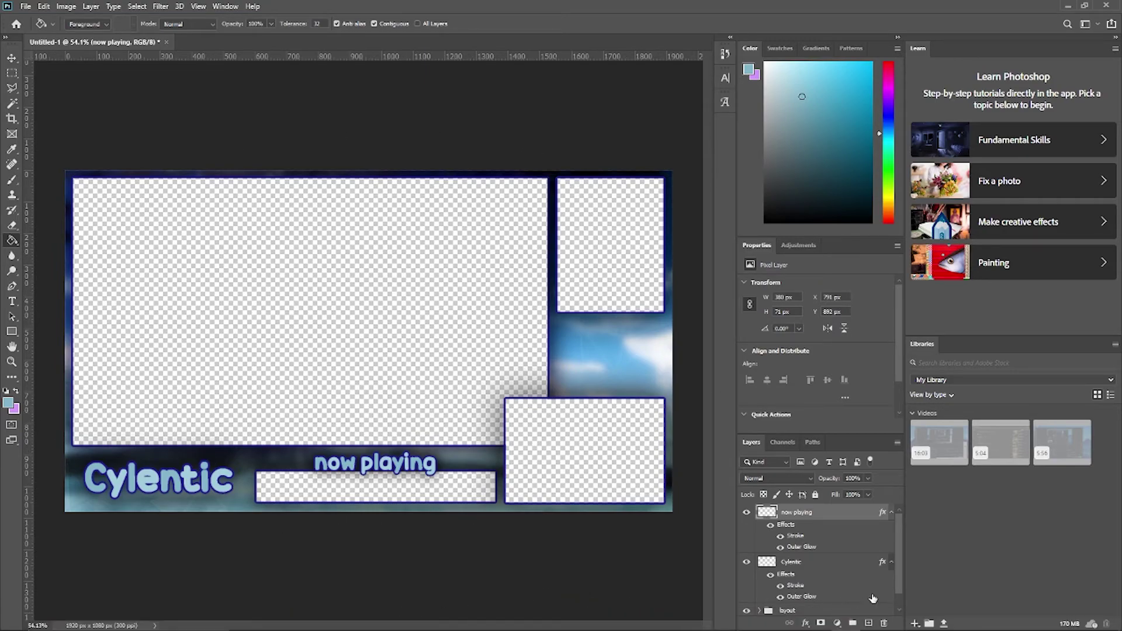
Step: Switch to File Explorer, open subfolder 2 of the stream overlay assets, and place the Mai Sakurajima render into the overlay document
scroll(871, 599, down, 1)
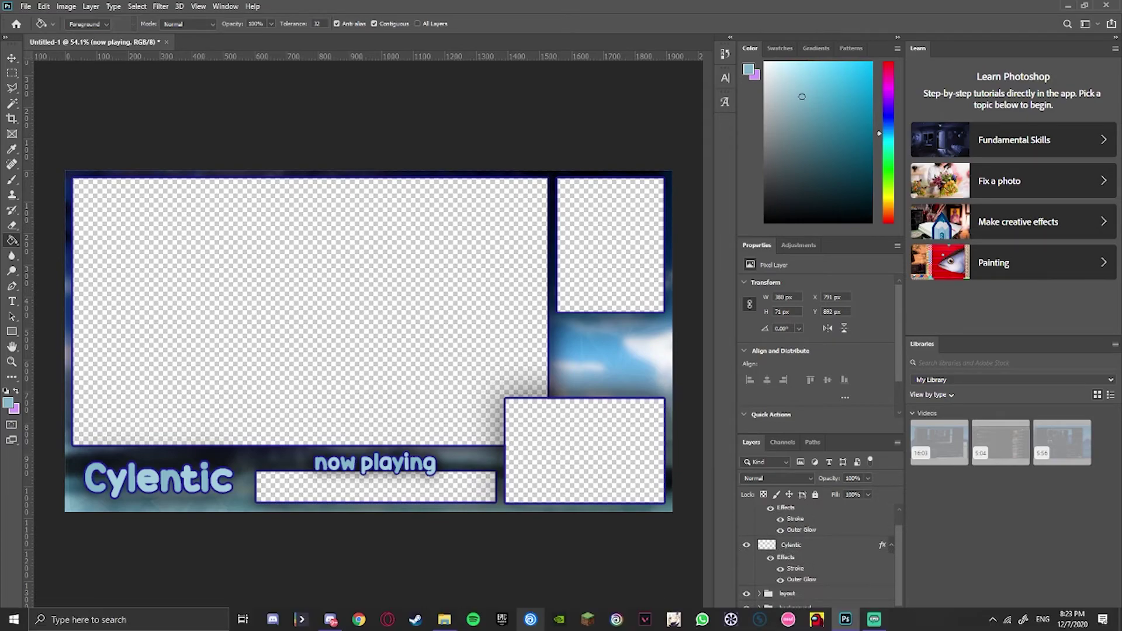
click(444, 620)
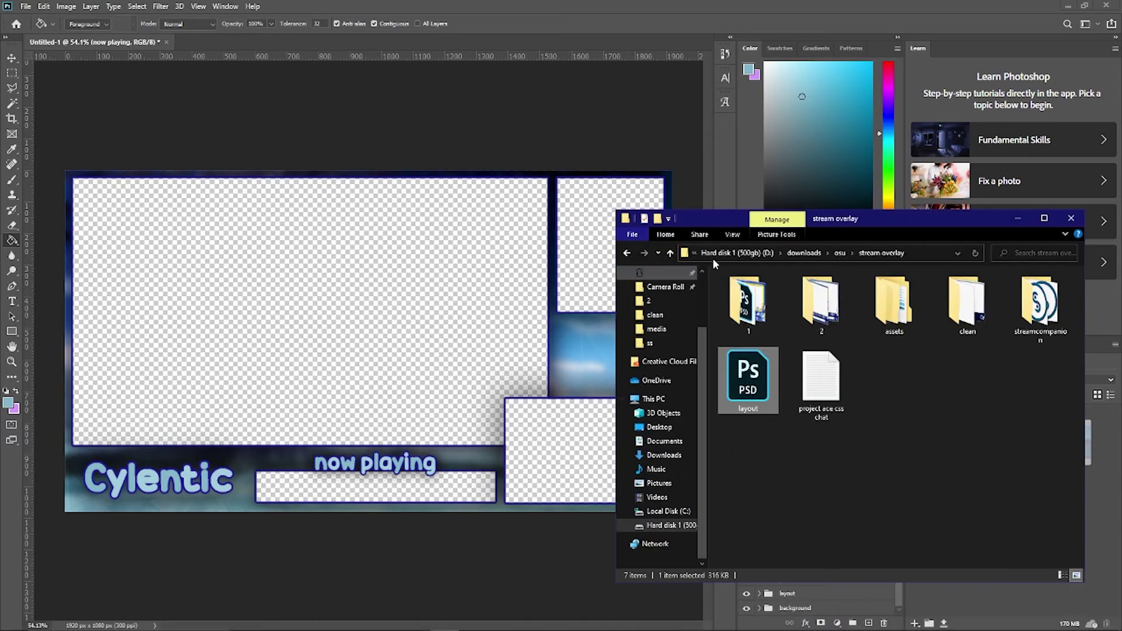
click(810, 317)
double_click(893, 301)
double_click(818, 301)
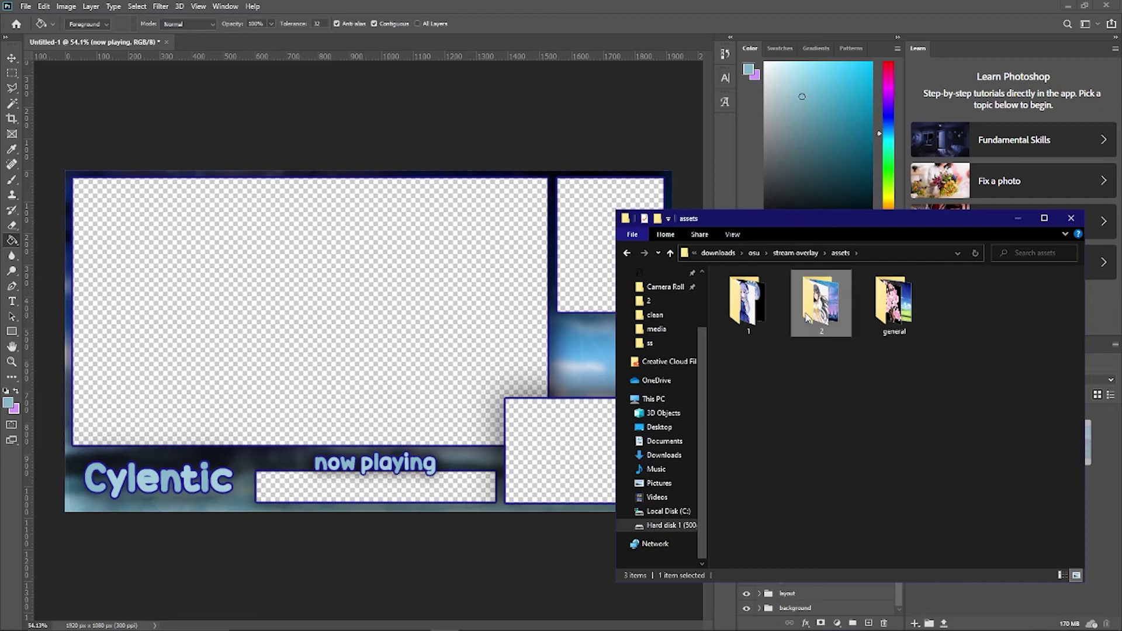
double_click(760, 292)
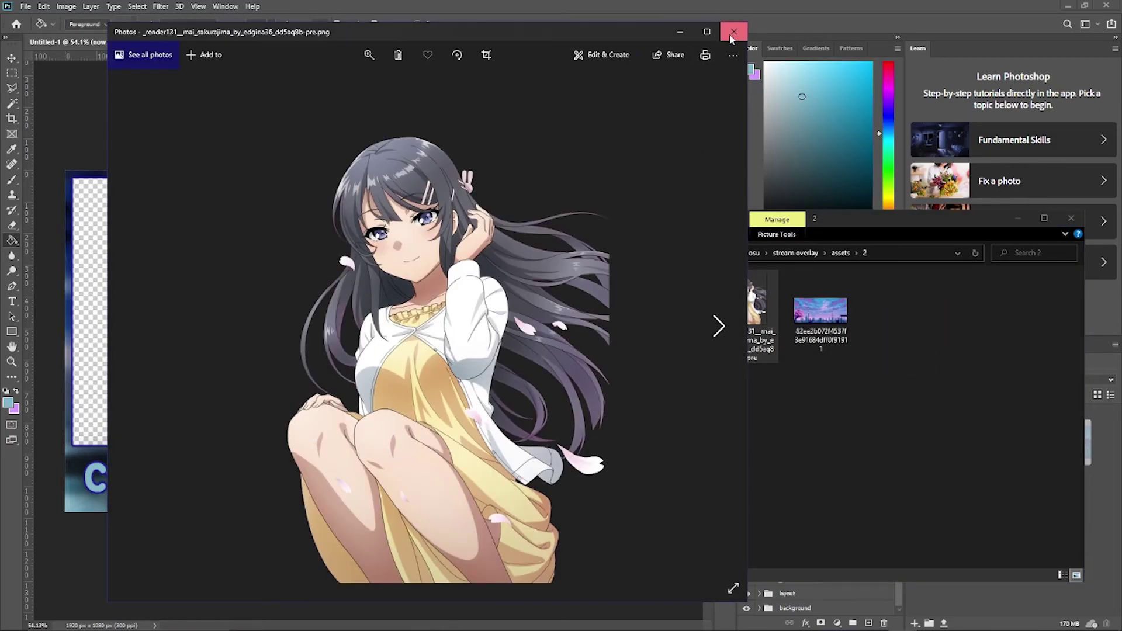
click(733, 32)
drag(841, 222, 965, 237)
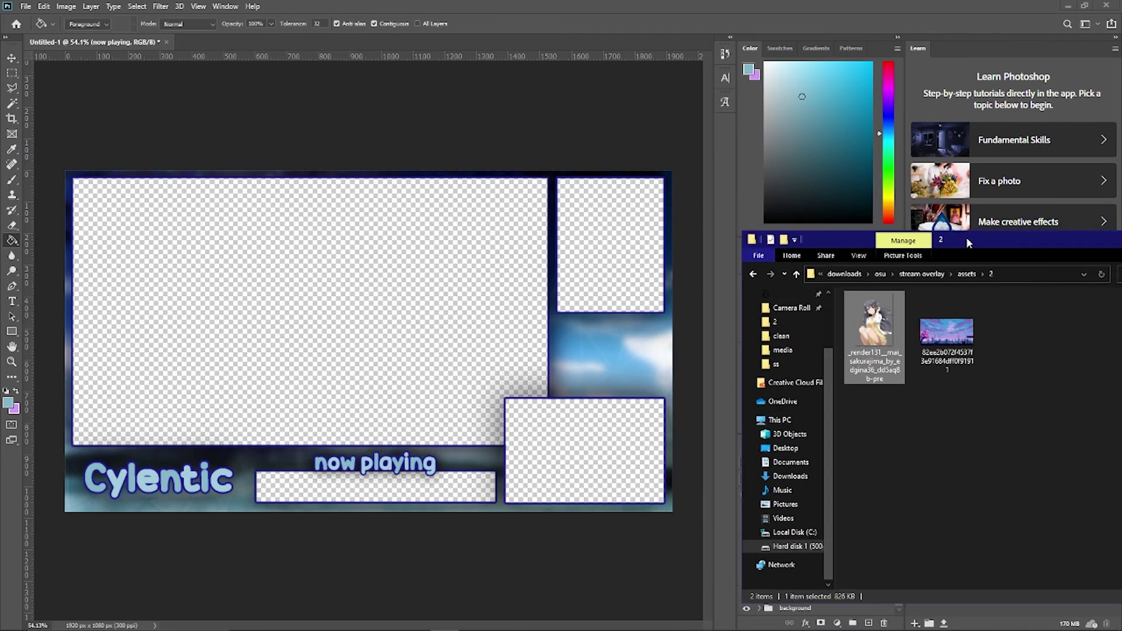
drag(897, 329, 549, 378)
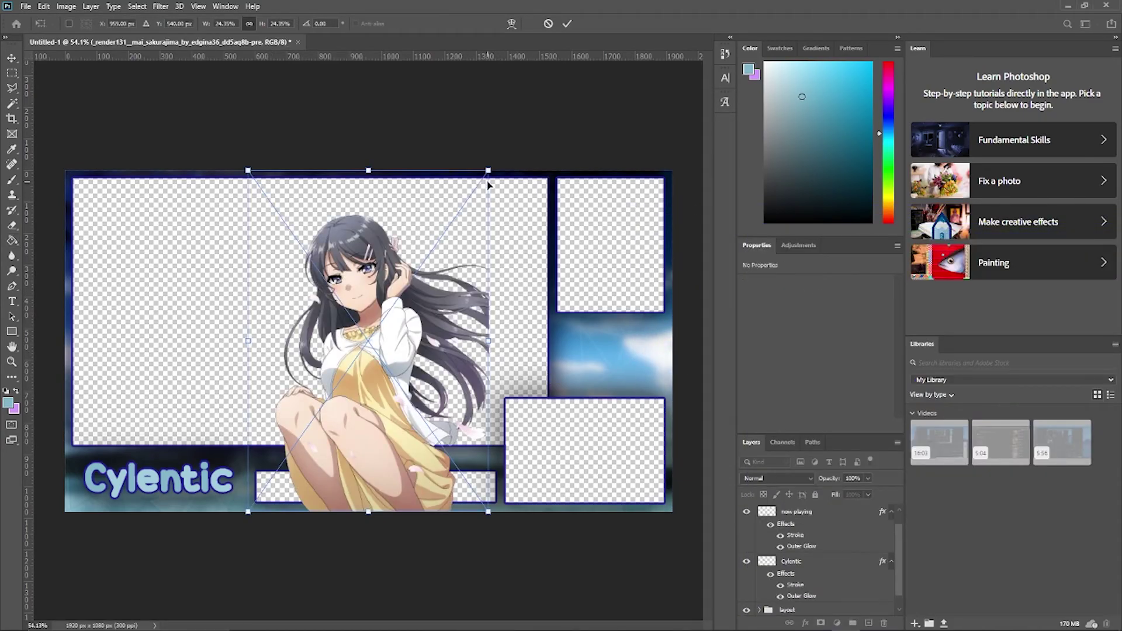
Step: Scale the render to about 7.7%, place it against the canvas's right edge between the two right-hand frames, and commit it
drag(488, 177, 340, 381)
drag(274, 412, 531, 321)
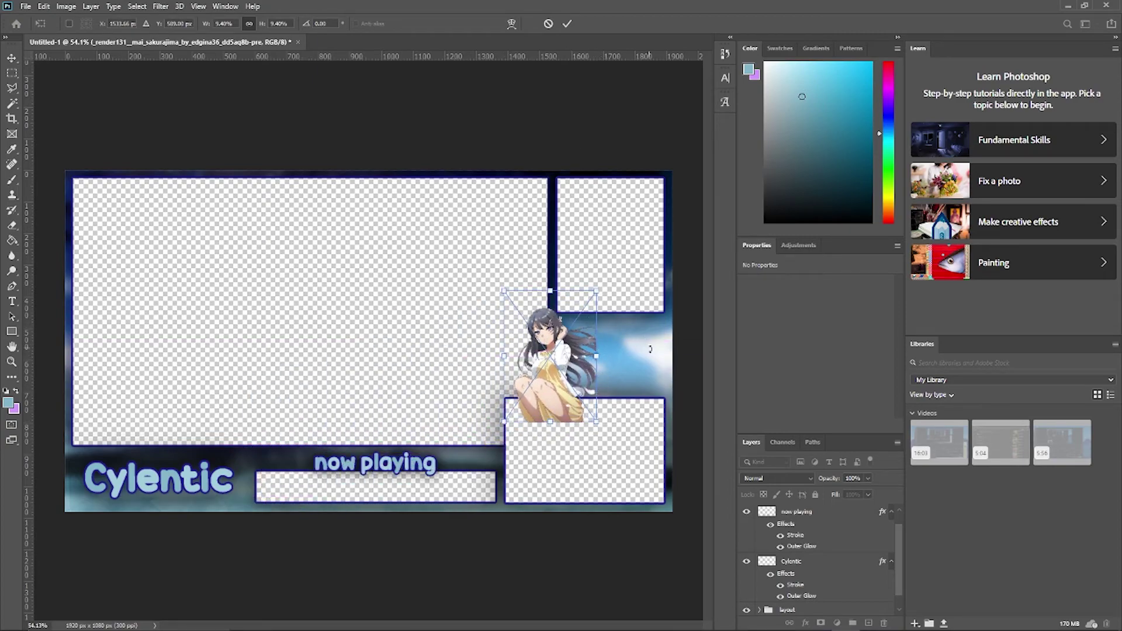
drag(592, 291, 578, 313)
drag(543, 360, 640, 344)
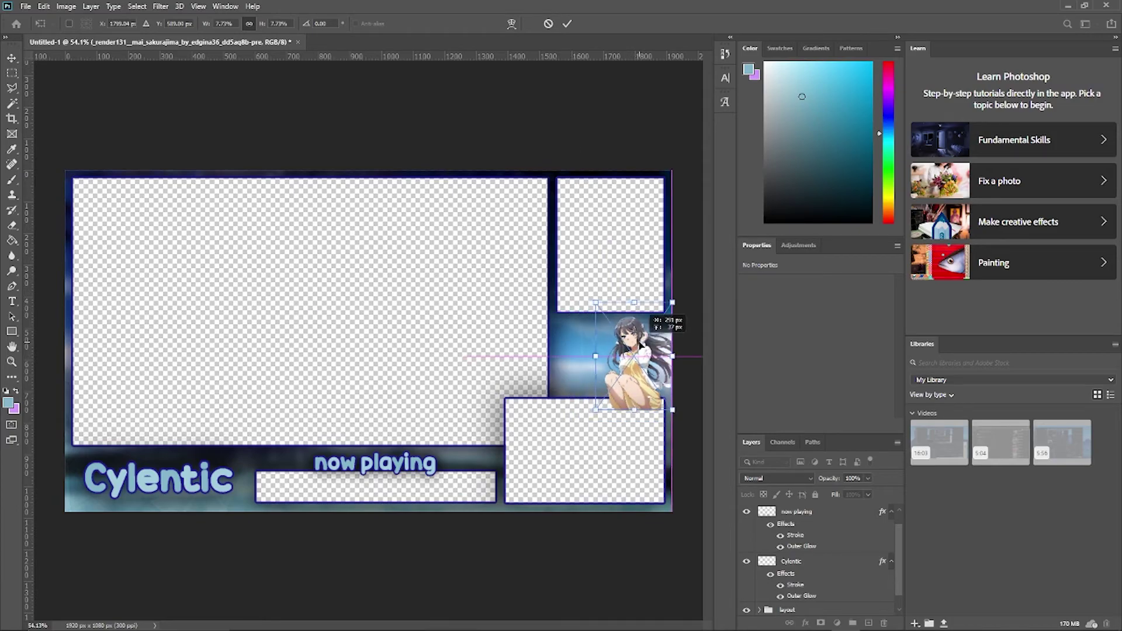
key(Return)
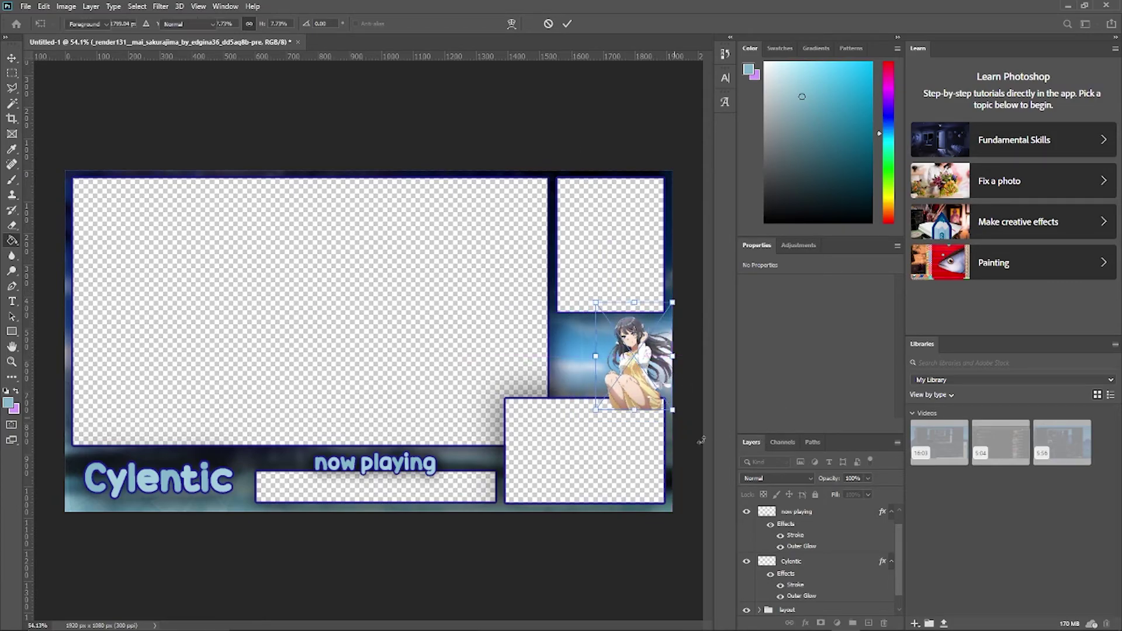
Step: Move the render layer below the layout group and above the background group
scroll(825, 566, down, 1)
scroll(817, 579, up, 2)
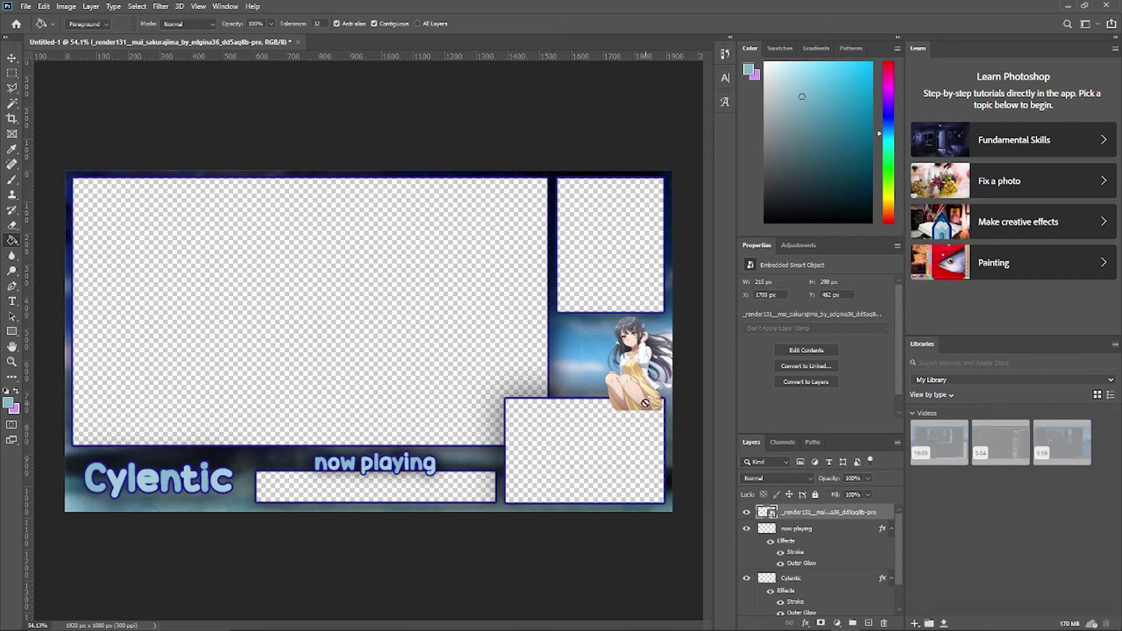
drag(821, 512, 809, 601)
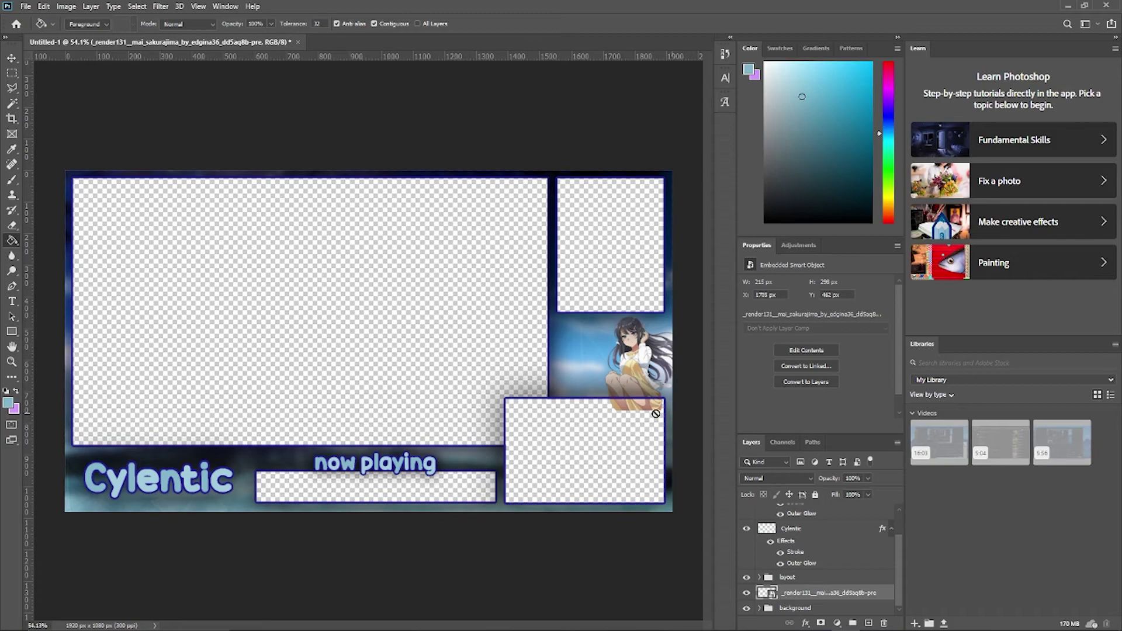
Step: Expand the layout group and select the lower-right frame's interior with the Magic Wand on the Rectangle 1 copy layer
click(783, 577)
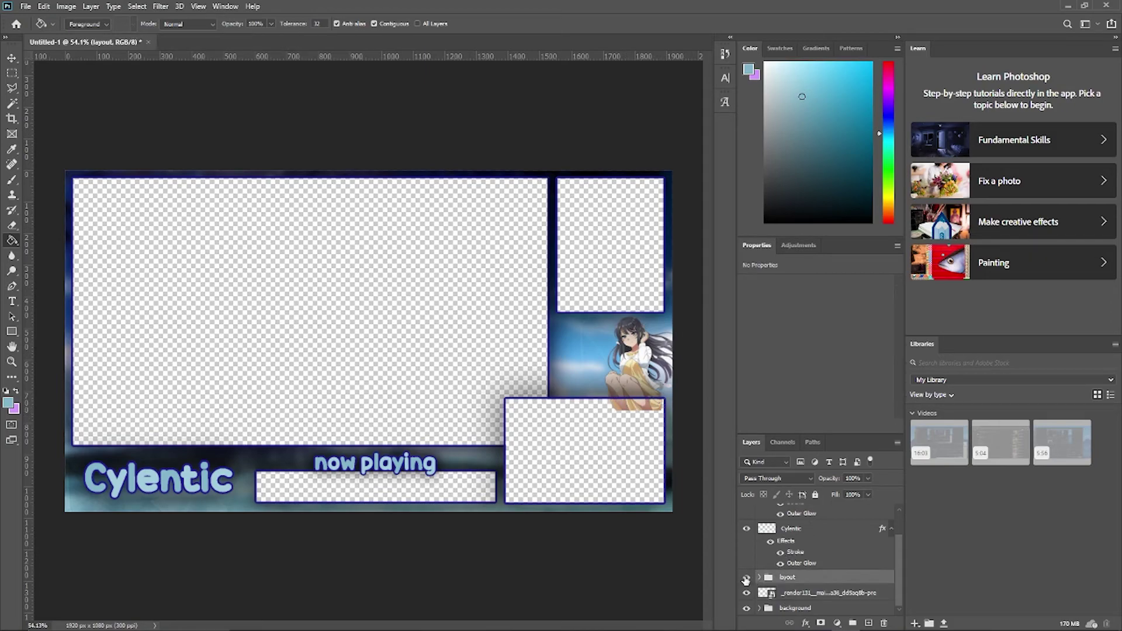
click(760, 578)
click(811, 577)
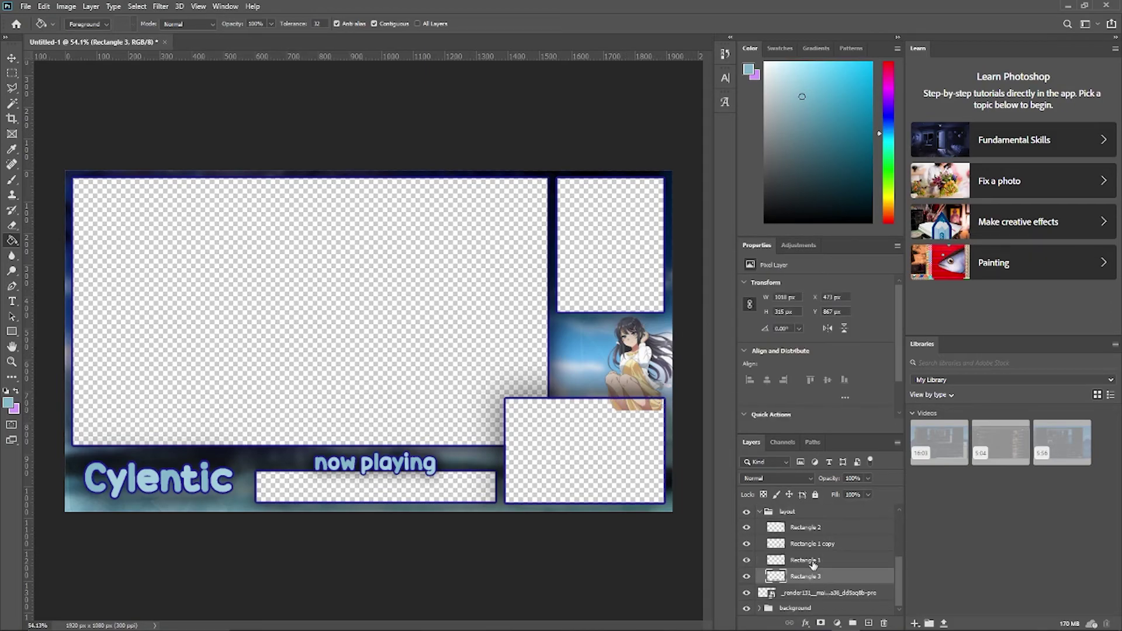
click(812, 561)
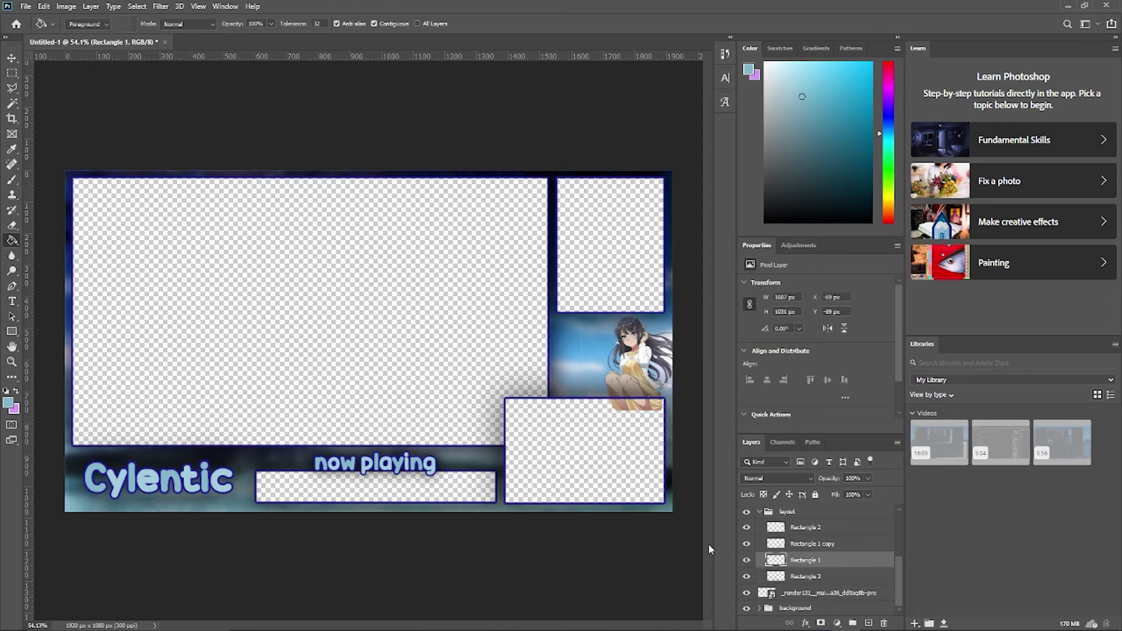
click(12, 104)
click(567, 452)
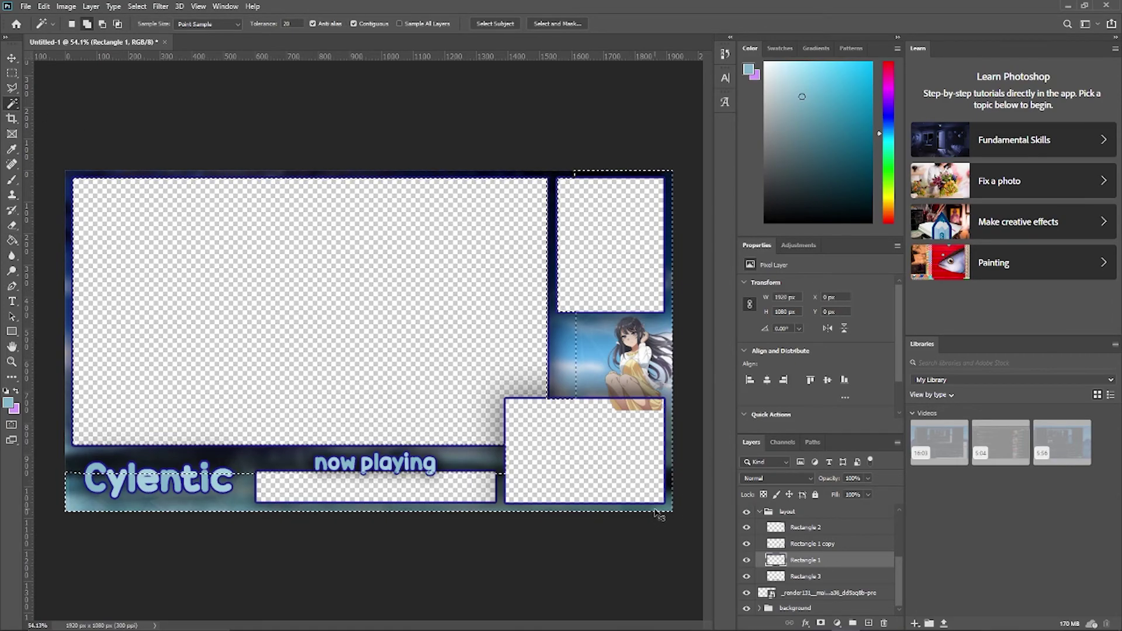
key(ctrl+d)
click(802, 543)
click(607, 441)
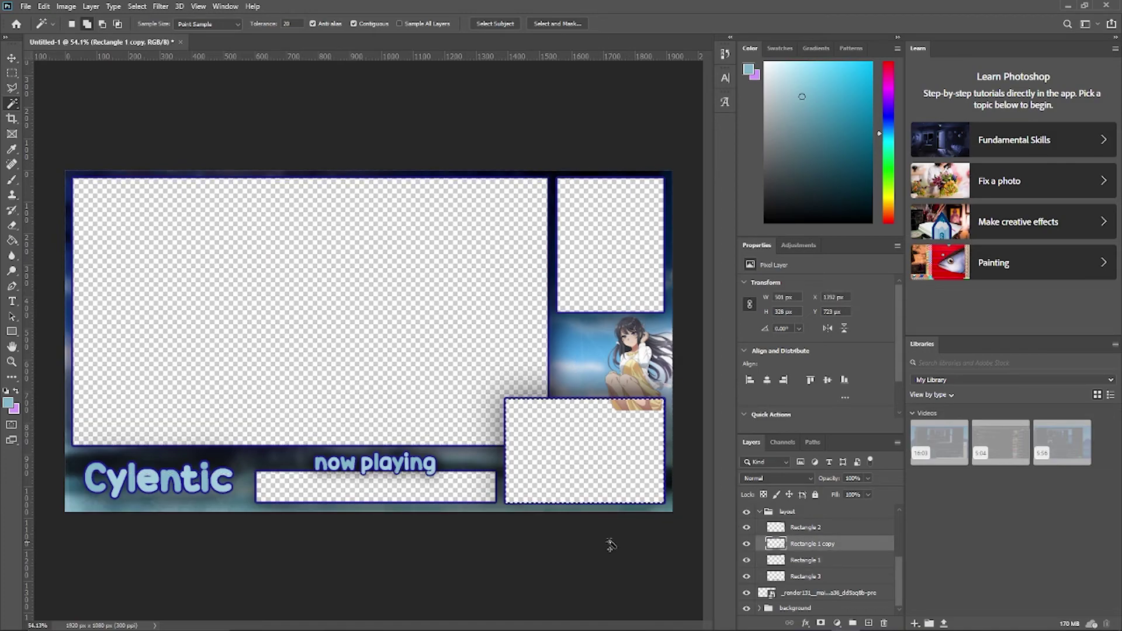
scroll(810, 561, up, 3)
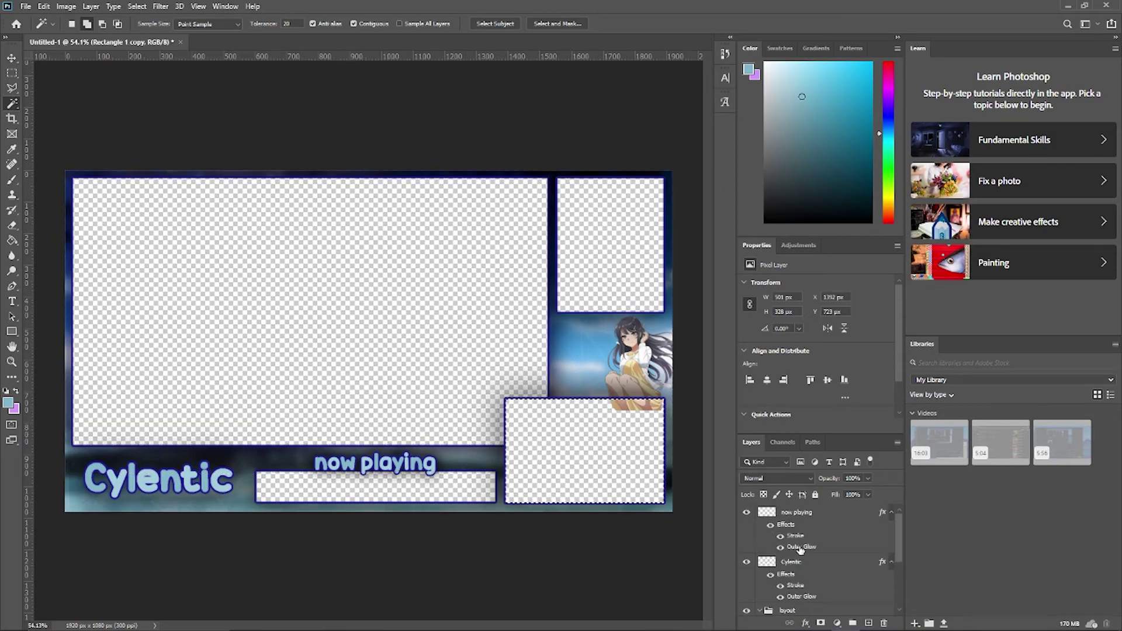
Step: Rasterize the render layer, delete the part of it inside the selected lower-right frame, and deselect
scroll(800, 552, down, 3)
click(812, 593)
right_click(811, 595)
click(869, 305)
key(Delete)
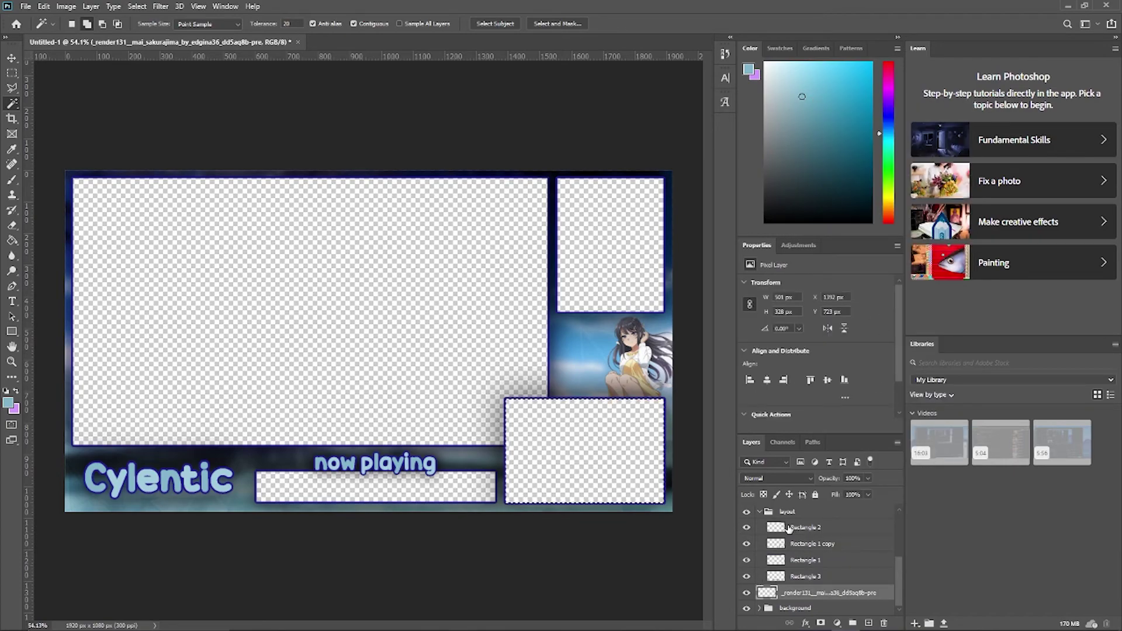
key(ctrl+d)
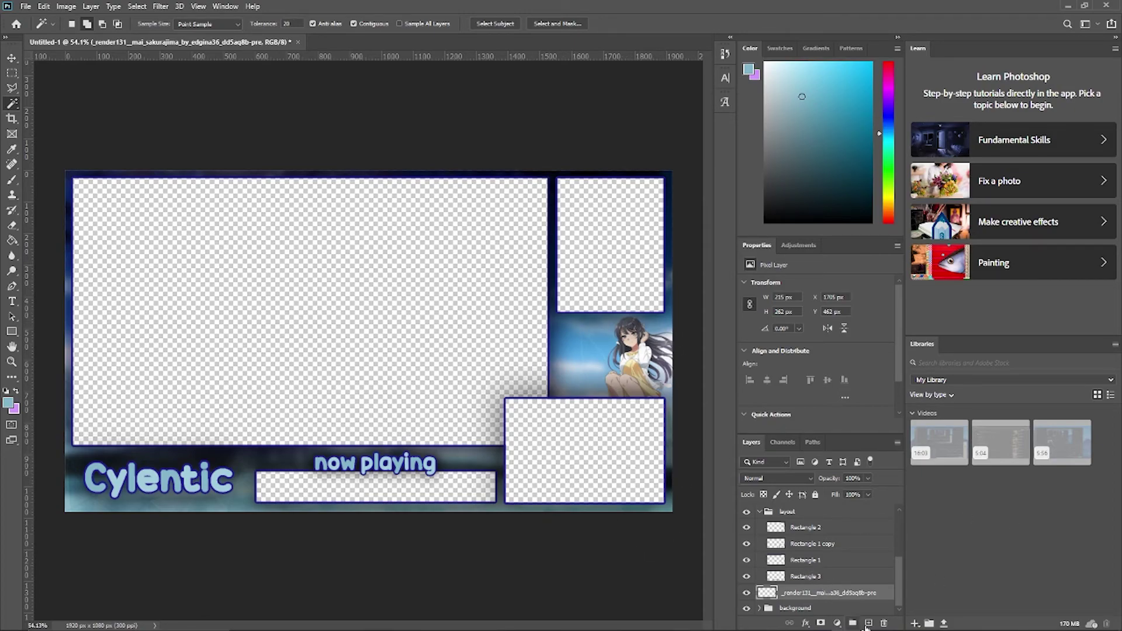
Step: Duplicate the render layer and move the copy above the layout group
mouse_move(851, 625)
key(ctrl+j)
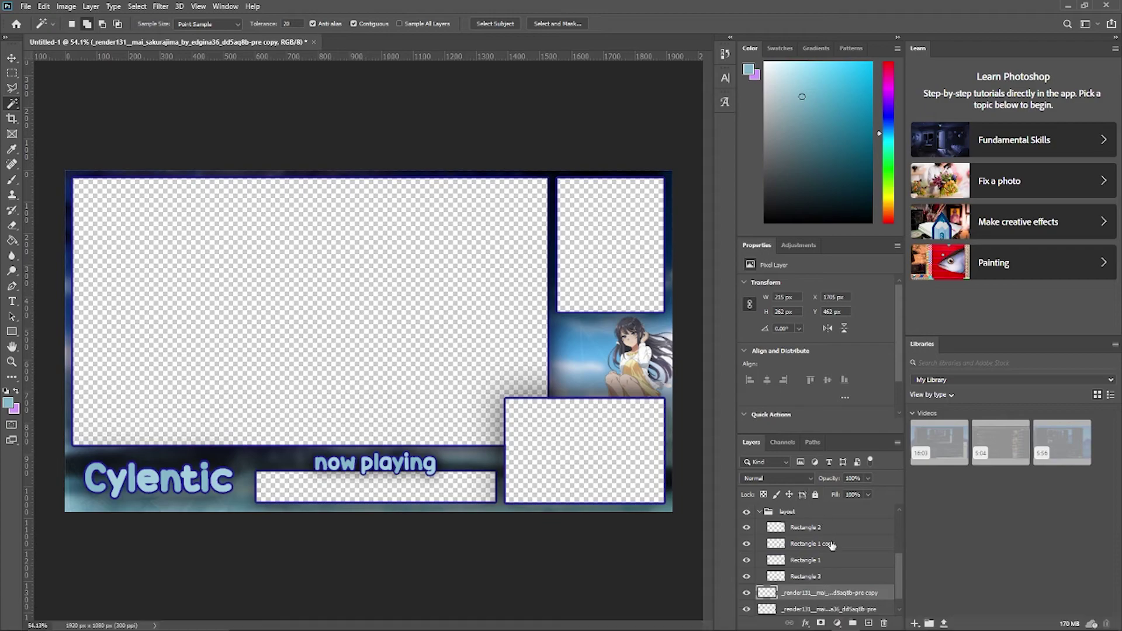
drag(806, 580, 796, 555)
Step: Select the lower-right frame's border on Rectangle 1 copy, trim the overlapping part from the render copy, and deselect
scroll(800, 558, down, 2)
click(805, 576)
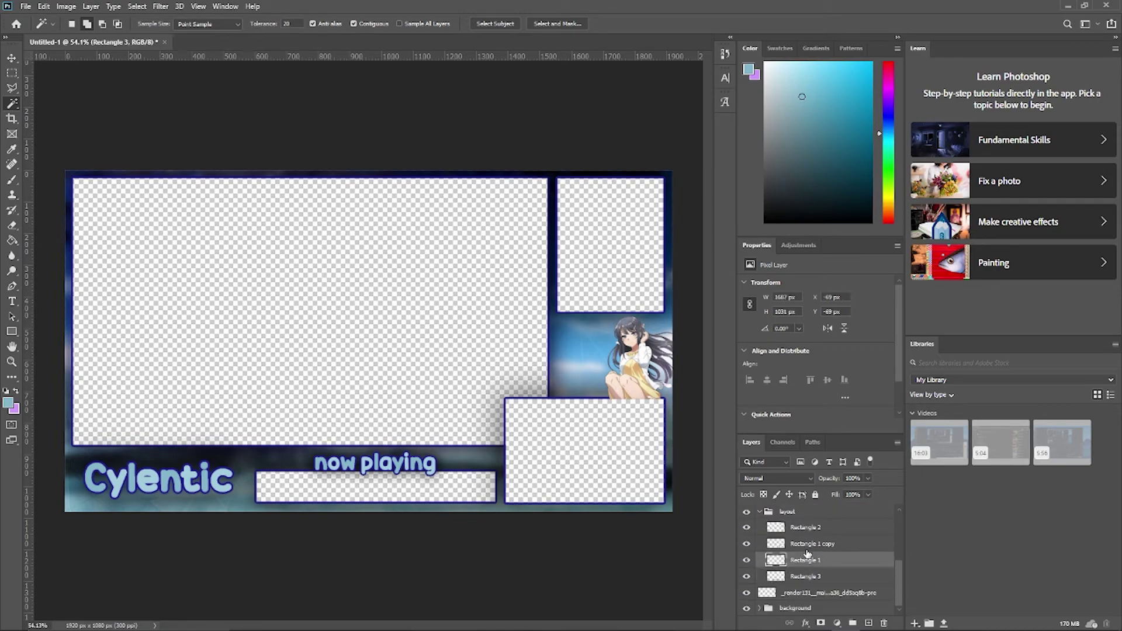
click(809, 544)
click(601, 401)
scroll(832, 553, up, 2)
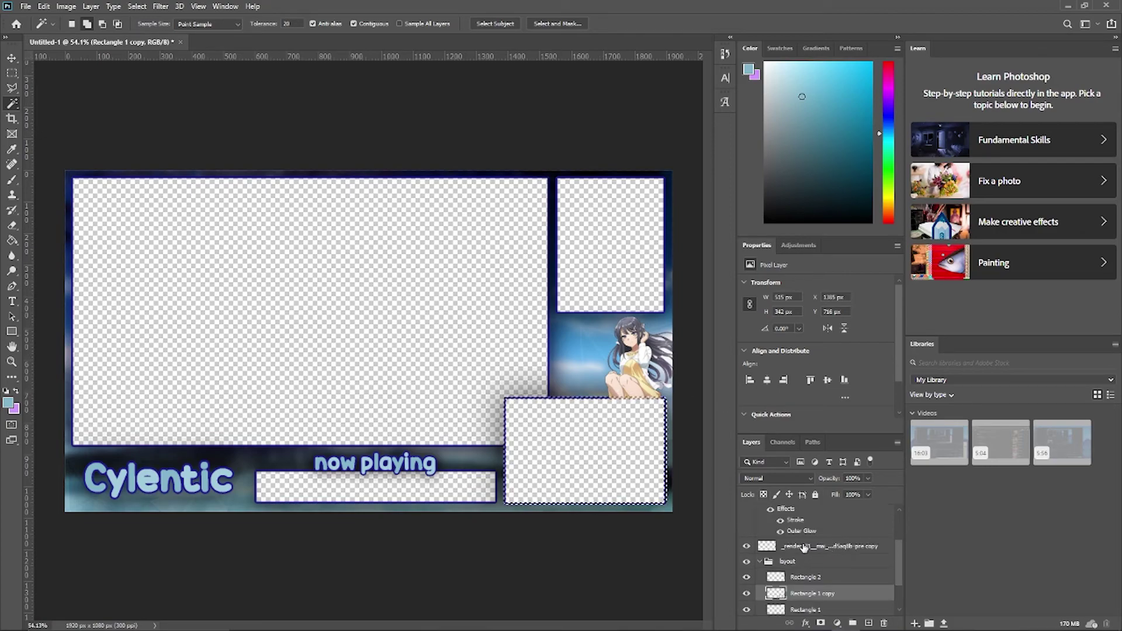
click(802, 548)
key(ctrl+d)
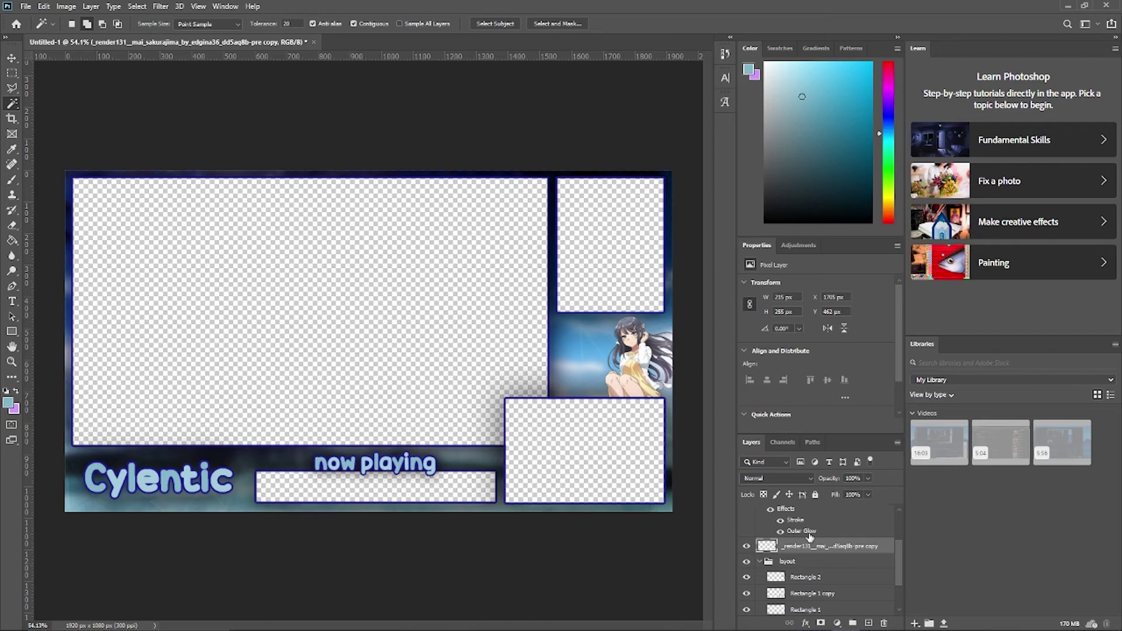
Step: Lower the render copy layer's opacity to about 70%
click(868, 477)
drag(870, 491, 850, 489)
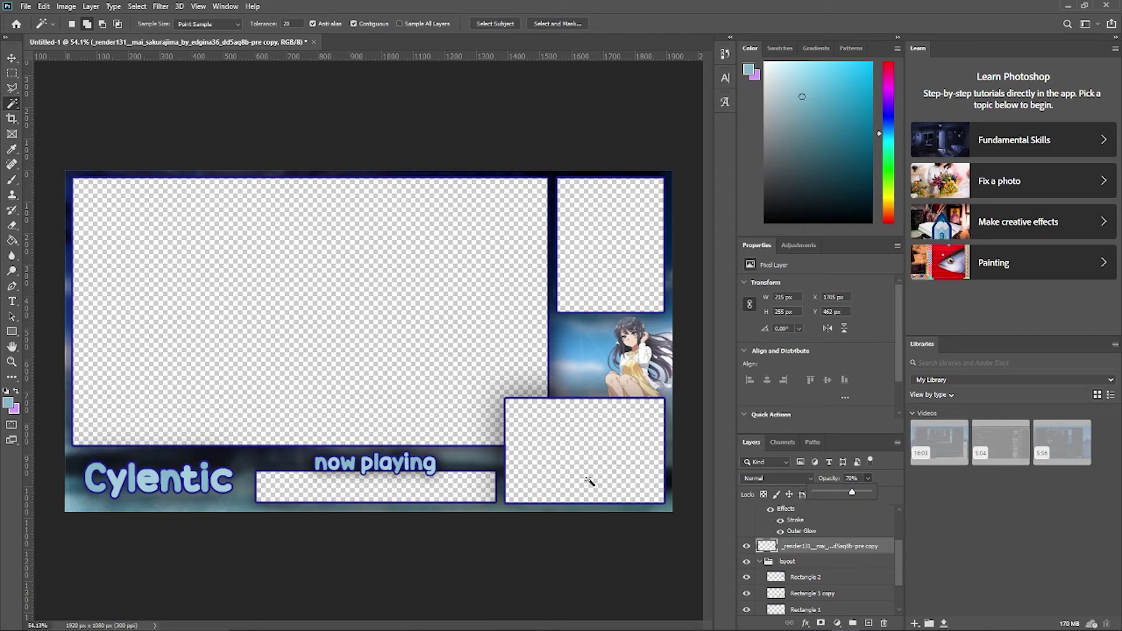
click(794, 525)
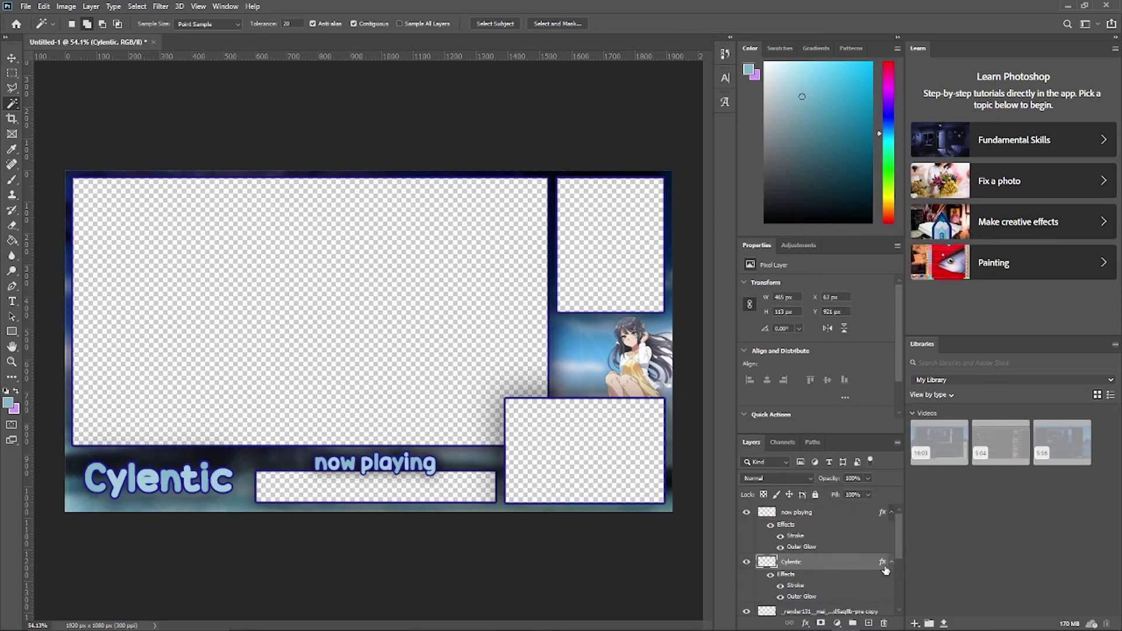
Step: Collapse the layout group and make the now playing layer active with the Move tool
scroll(753, 568, down, 5)
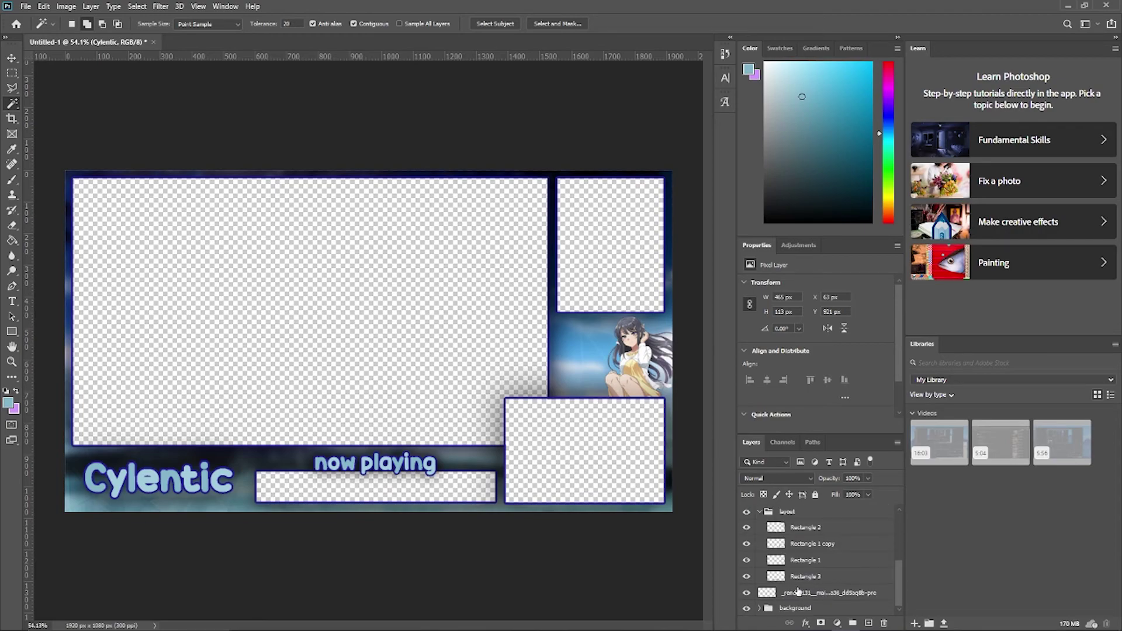
scroll(754, 599, up, 1)
click(807, 565)
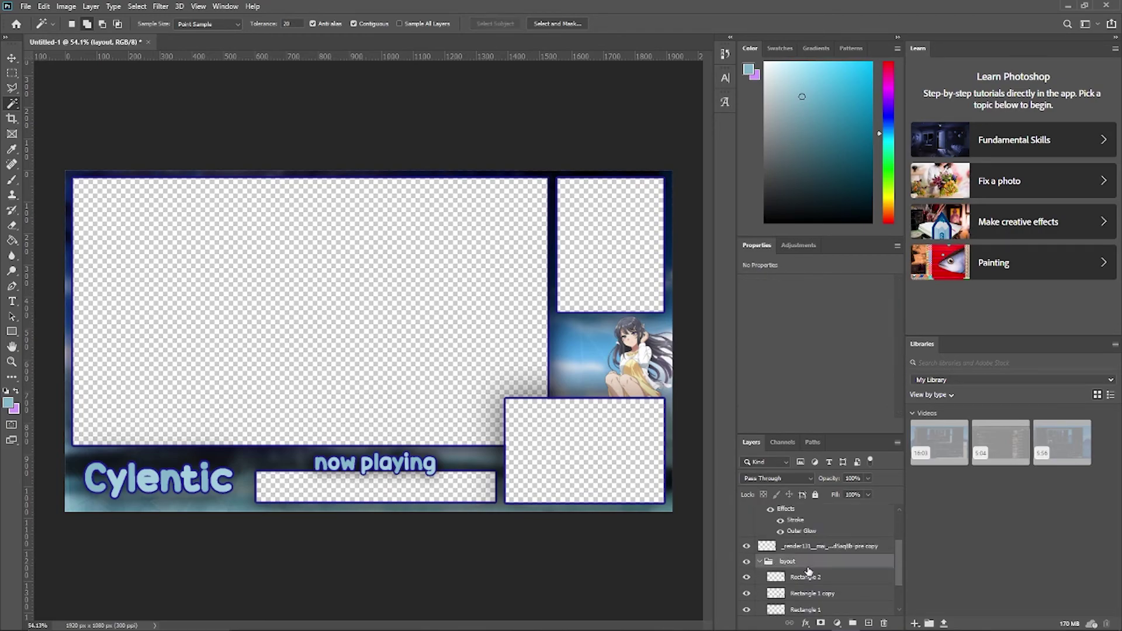
click(762, 562)
scroll(830, 584, up, 2)
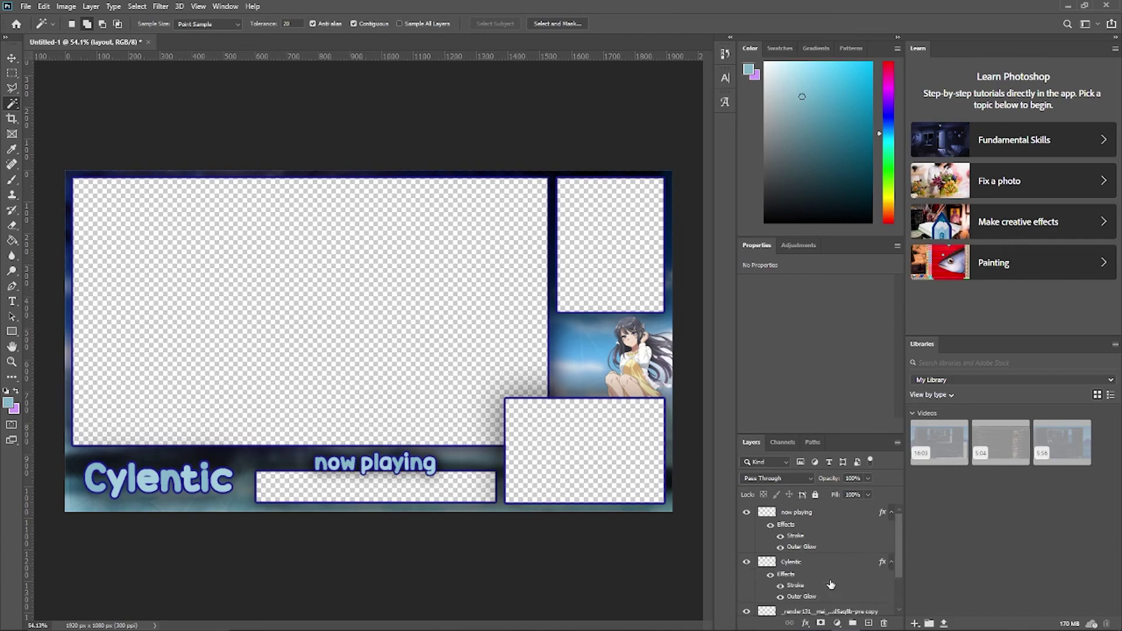
click(812, 514)
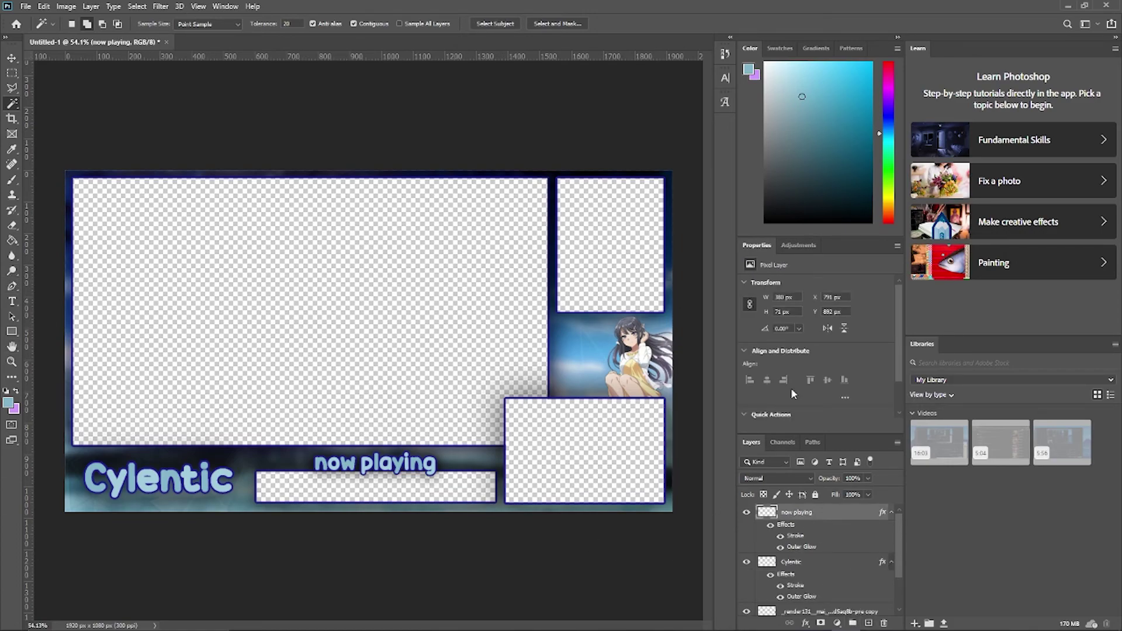
scroll(332, 529, down, 2)
scroll(360, 489, up, 1)
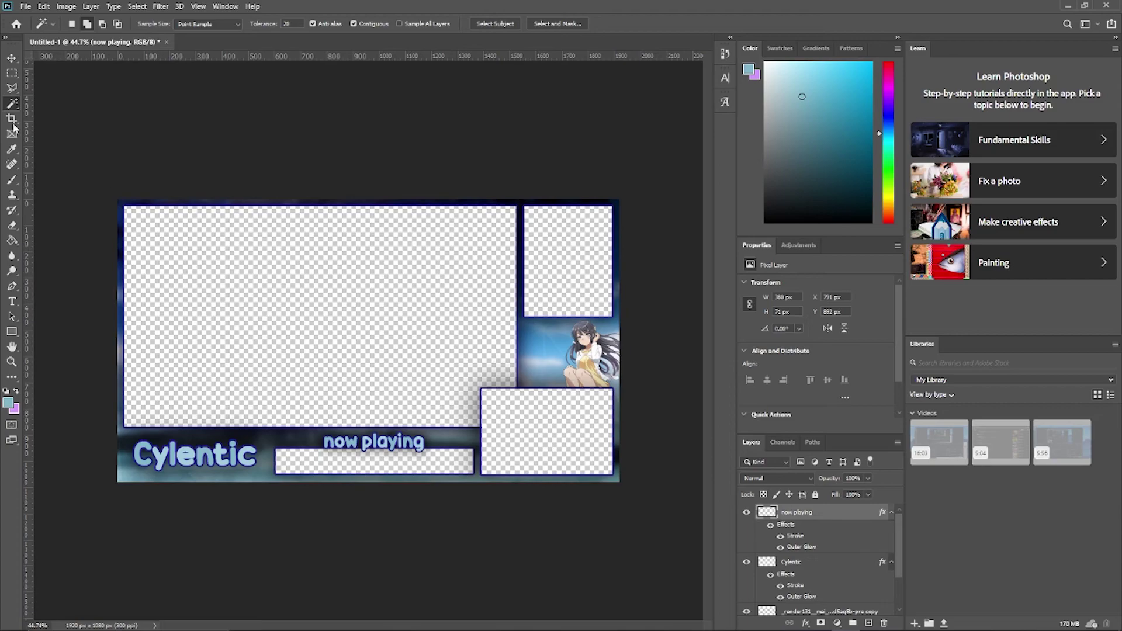
click(12, 57)
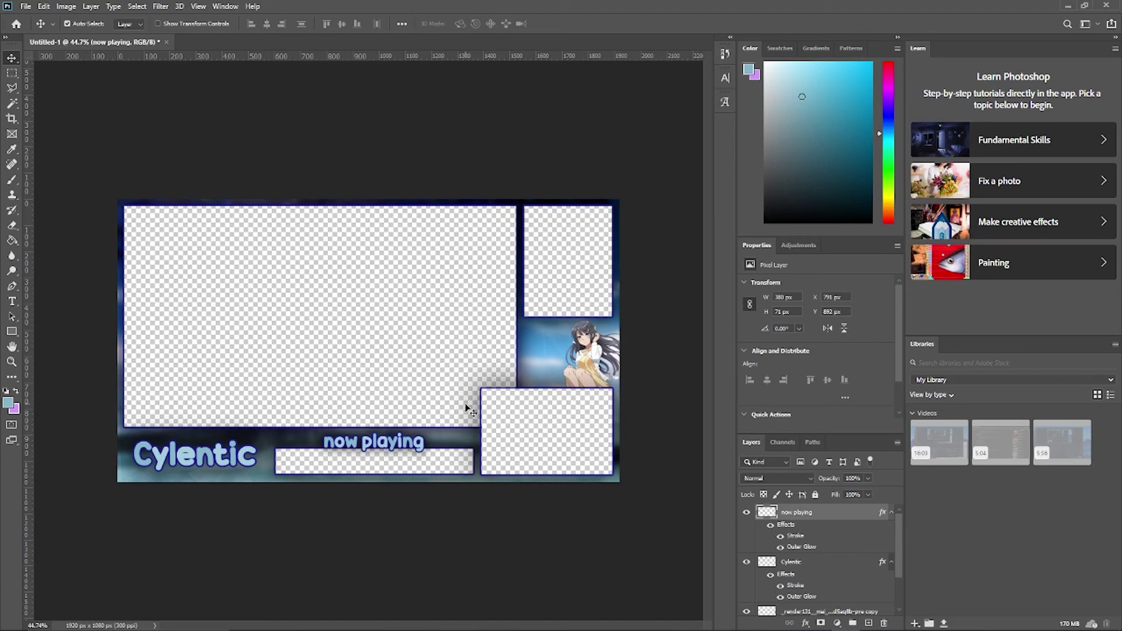
Step: Export the document as a PNG with transparency at 1920 x 1080 px and 100% scale
key(ctrl)
key(ctrl+shift+alt+w)
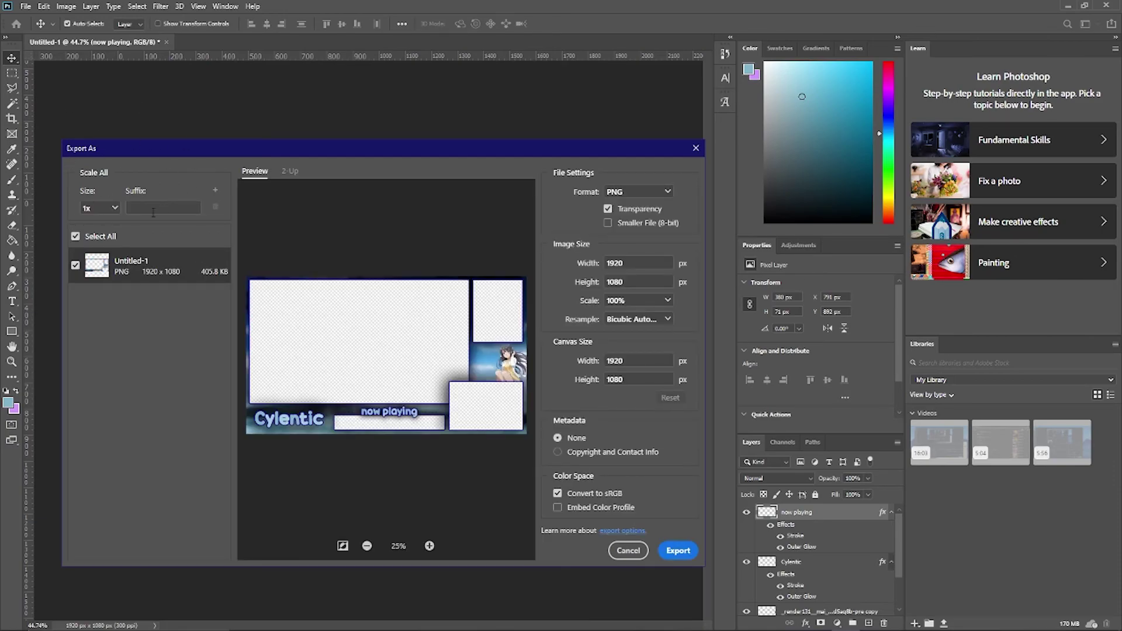
drag(212, 149, 356, 72)
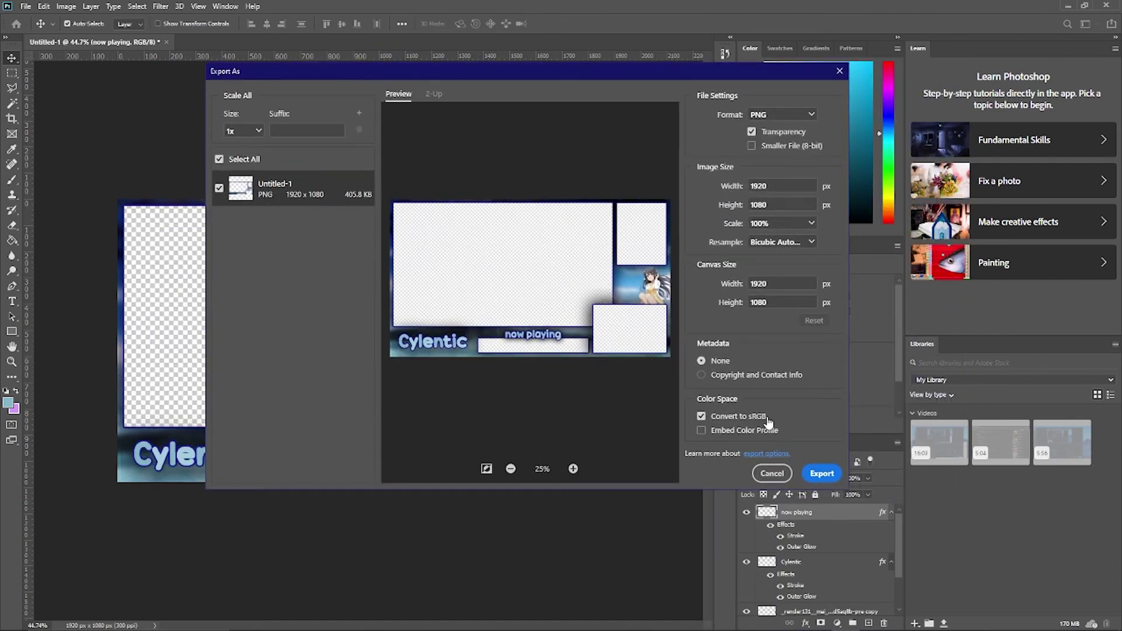
click(823, 474)
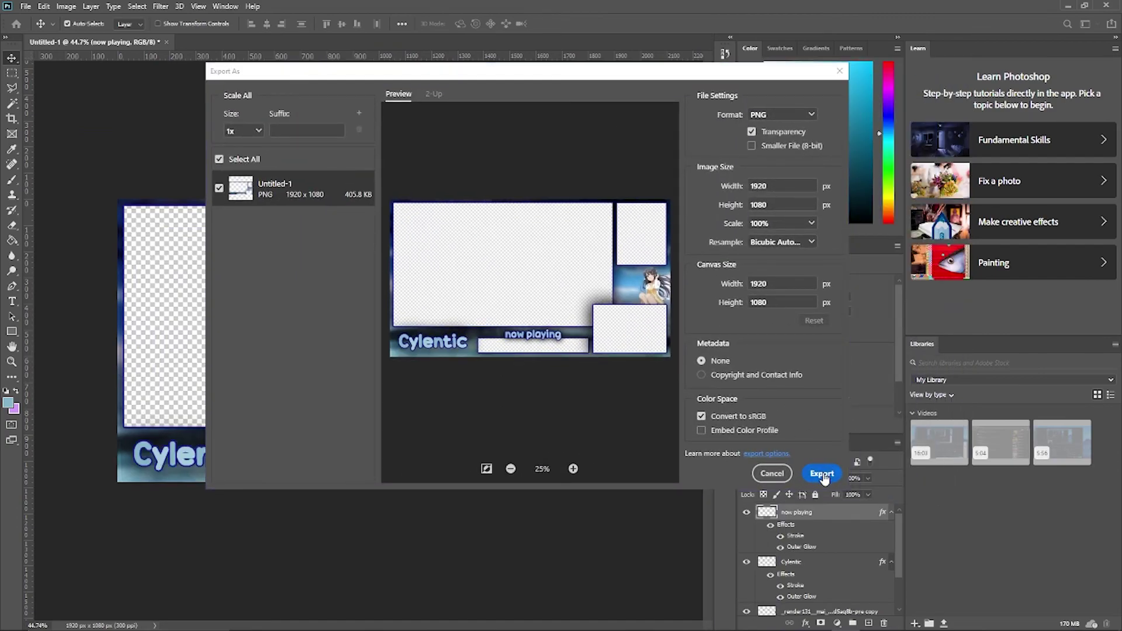
Step: Set the export destination to the downloads\osu\stream overlay folder on the D: drive
scroll(55, 227, down, 1)
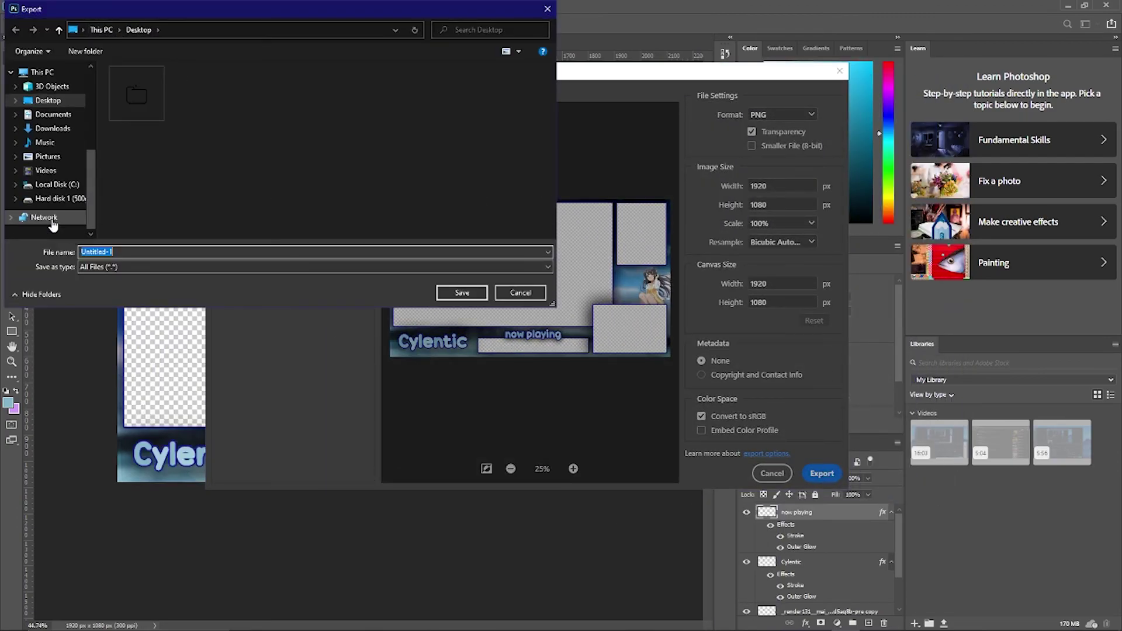
click(55, 198)
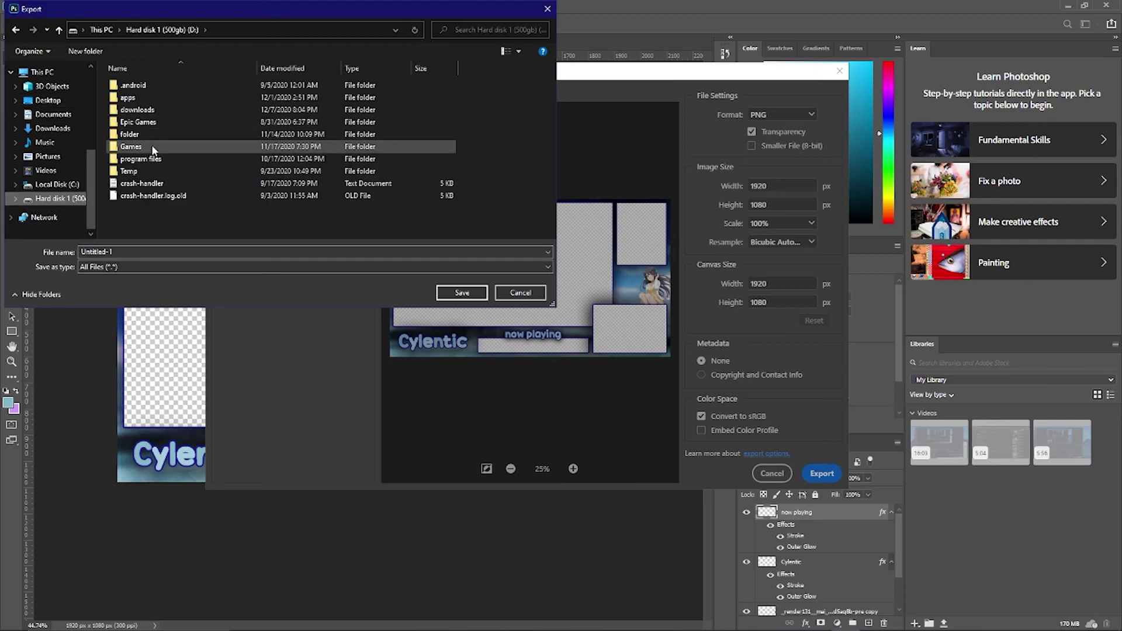
double_click(190, 111)
double_click(491, 115)
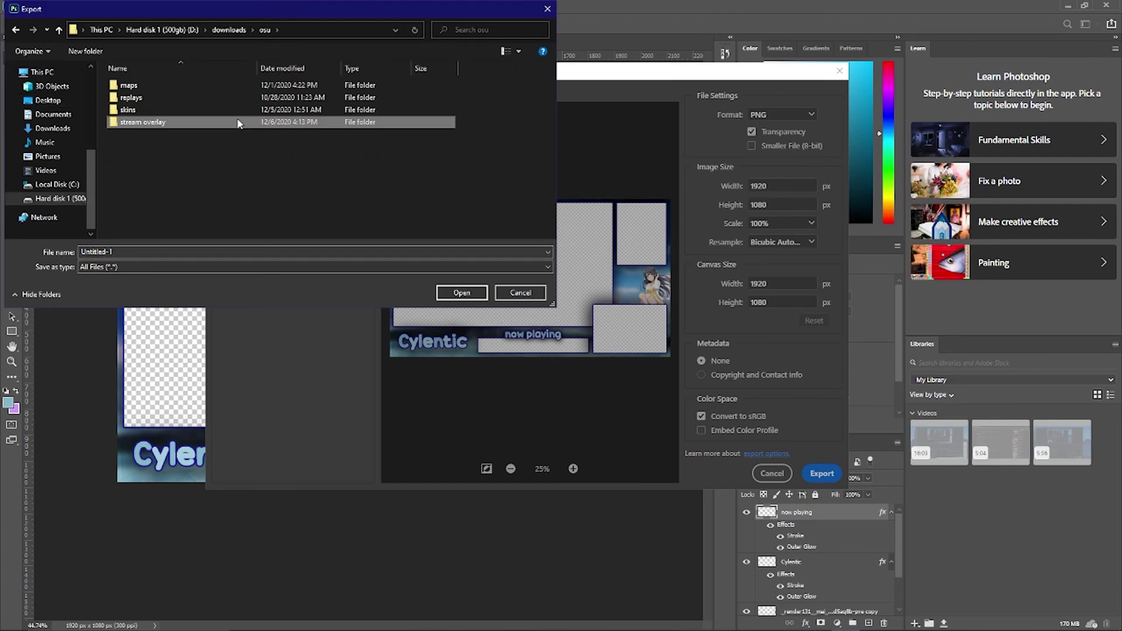
double_click(243, 117)
Step: Create a folder named tutorial inside stream overlay and save the exported image in it as Untitled-1
right_click(322, 202)
mouse_move(264, 303)
click(360, 304)
text(tutorial)
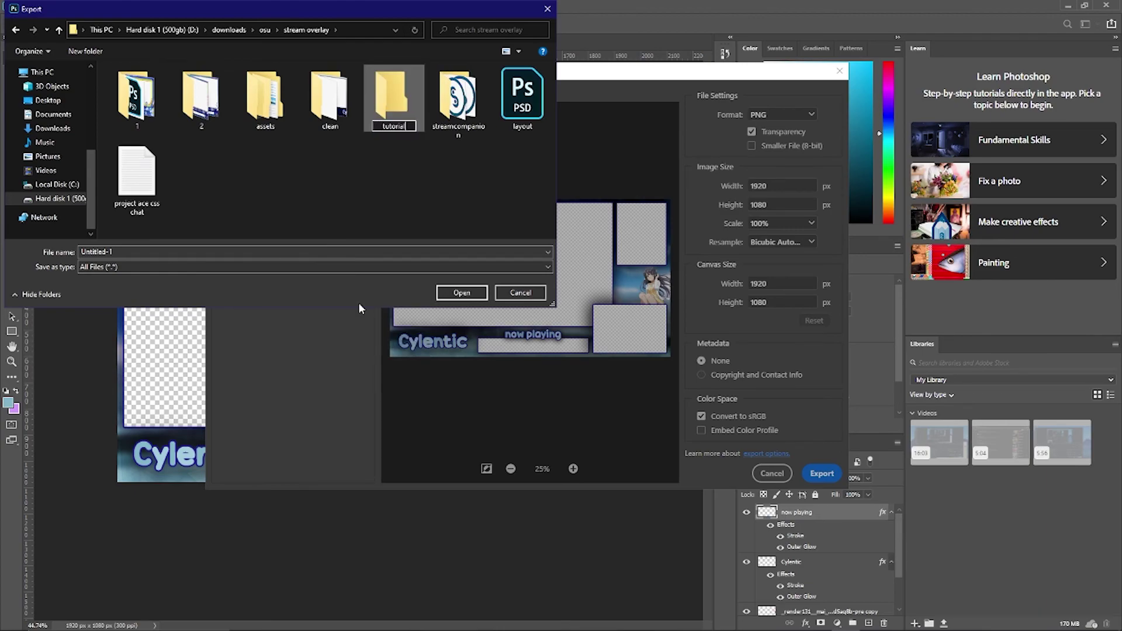
key(Return)
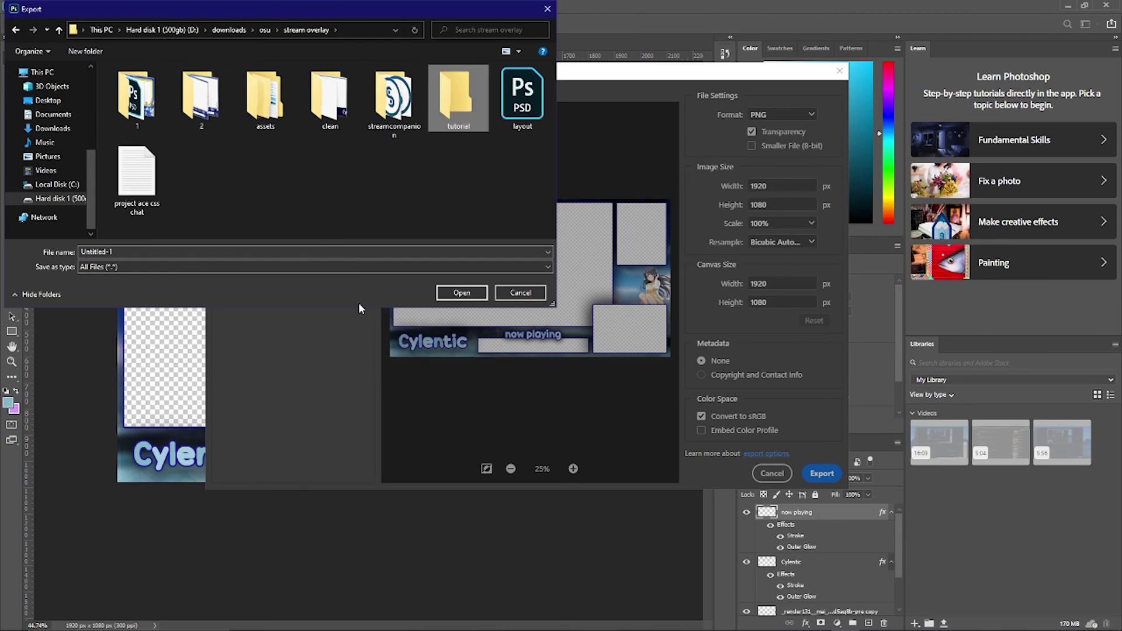
key(Return)
click(458, 292)
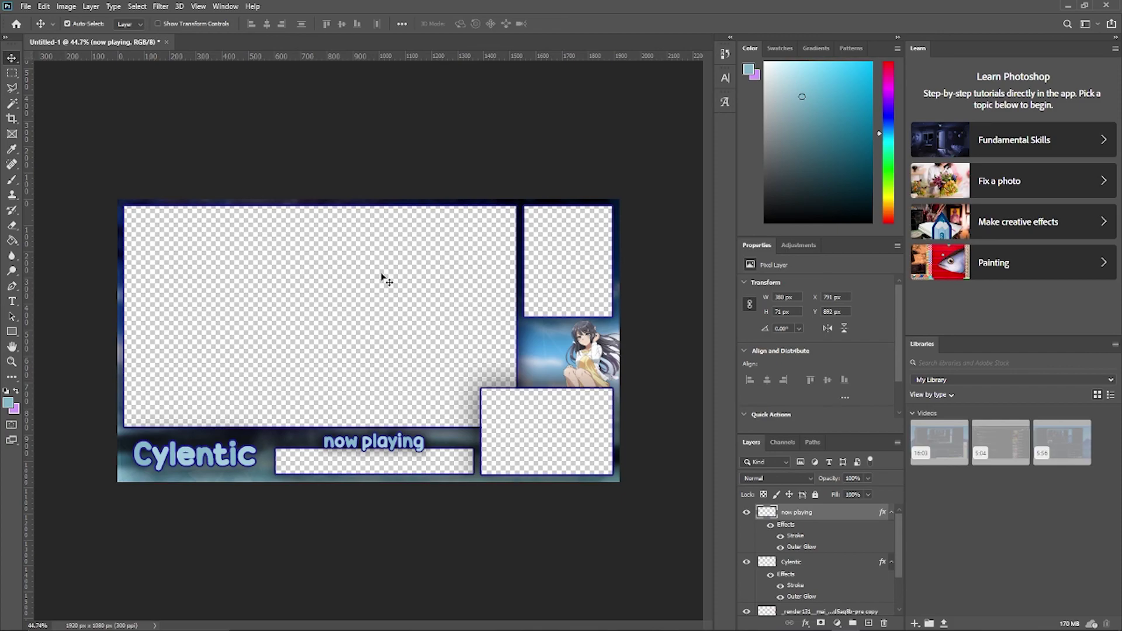
Step: Switch to Streamlabs OBS to view the osu no cam and osu scenes, and return to Photoshop
mouse_move(779, 618)
click(871, 619)
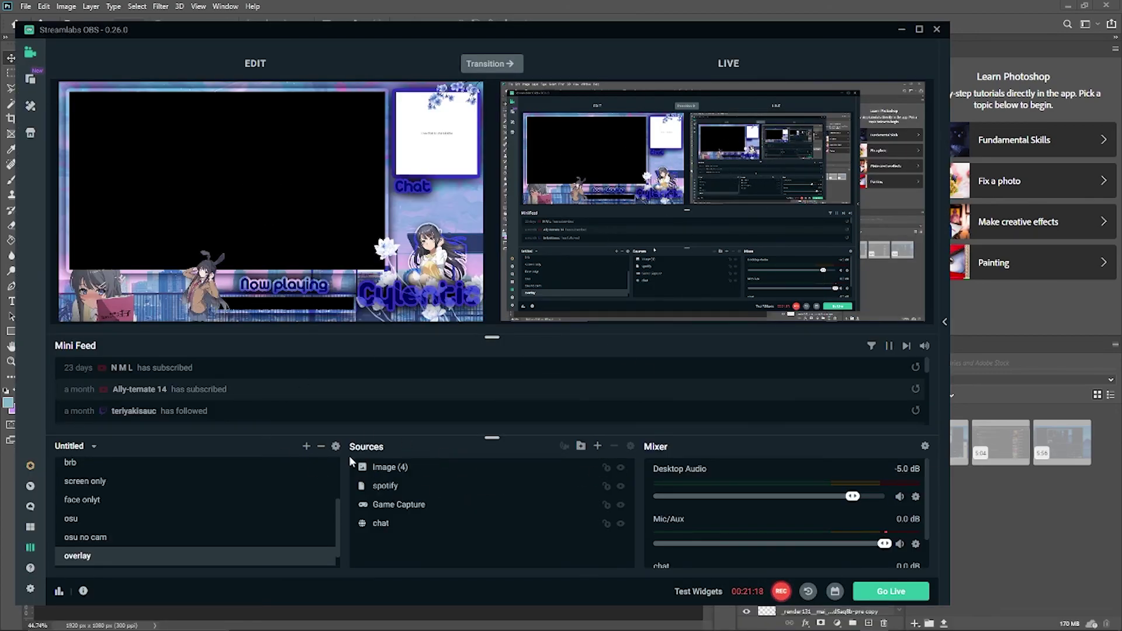
click(125, 537)
click(128, 521)
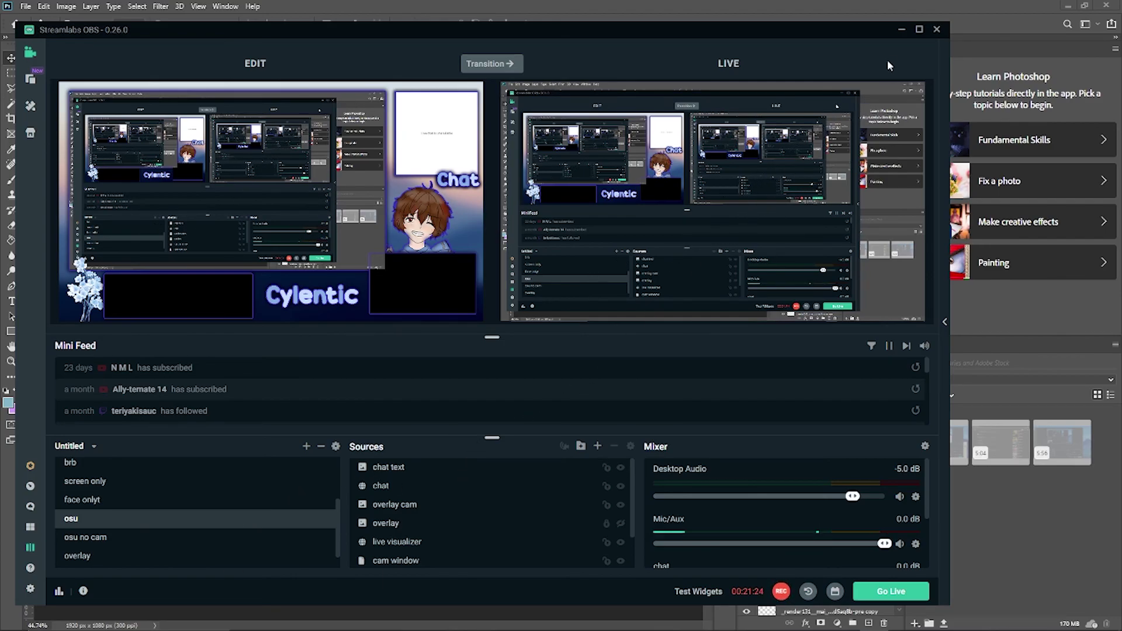
click(902, 29)
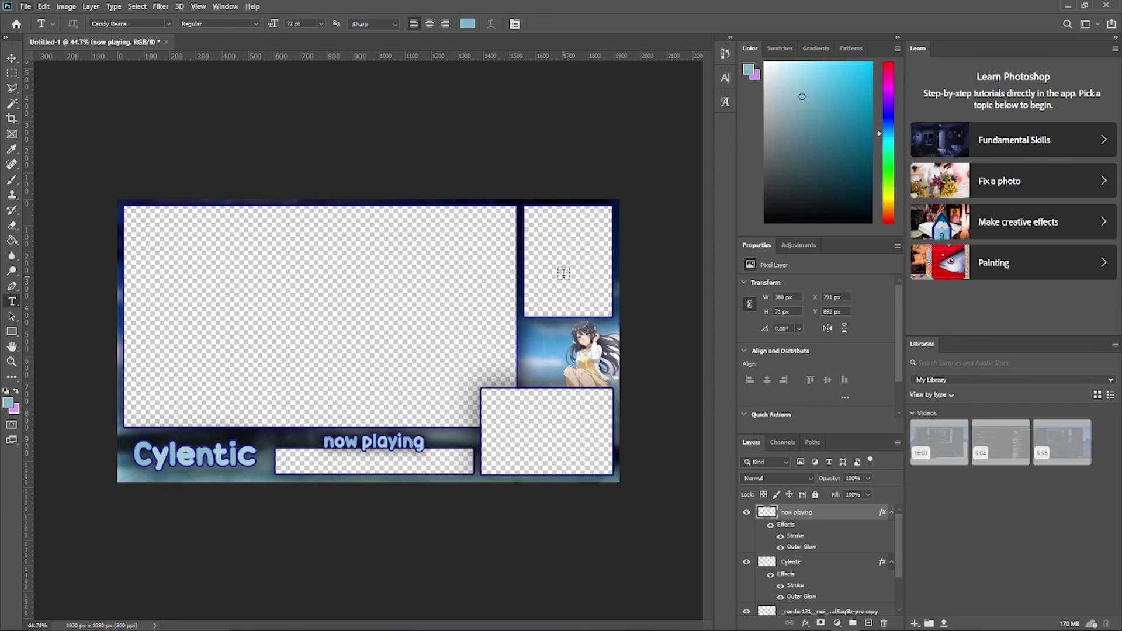